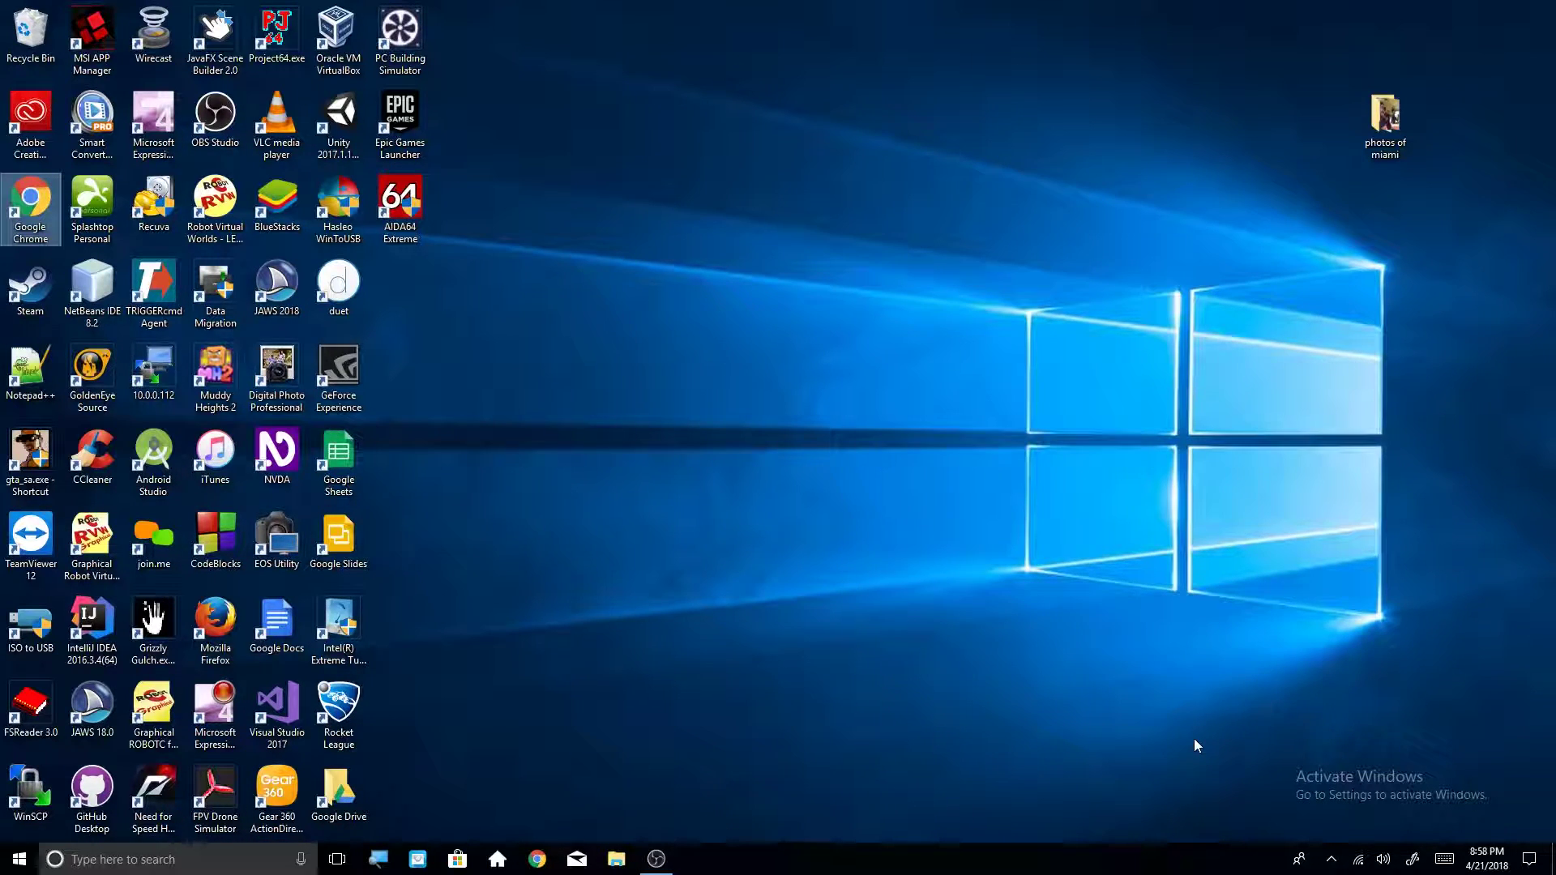
# Open a File Explorer window and go to the This PC location
pyautogui.press('super+e')
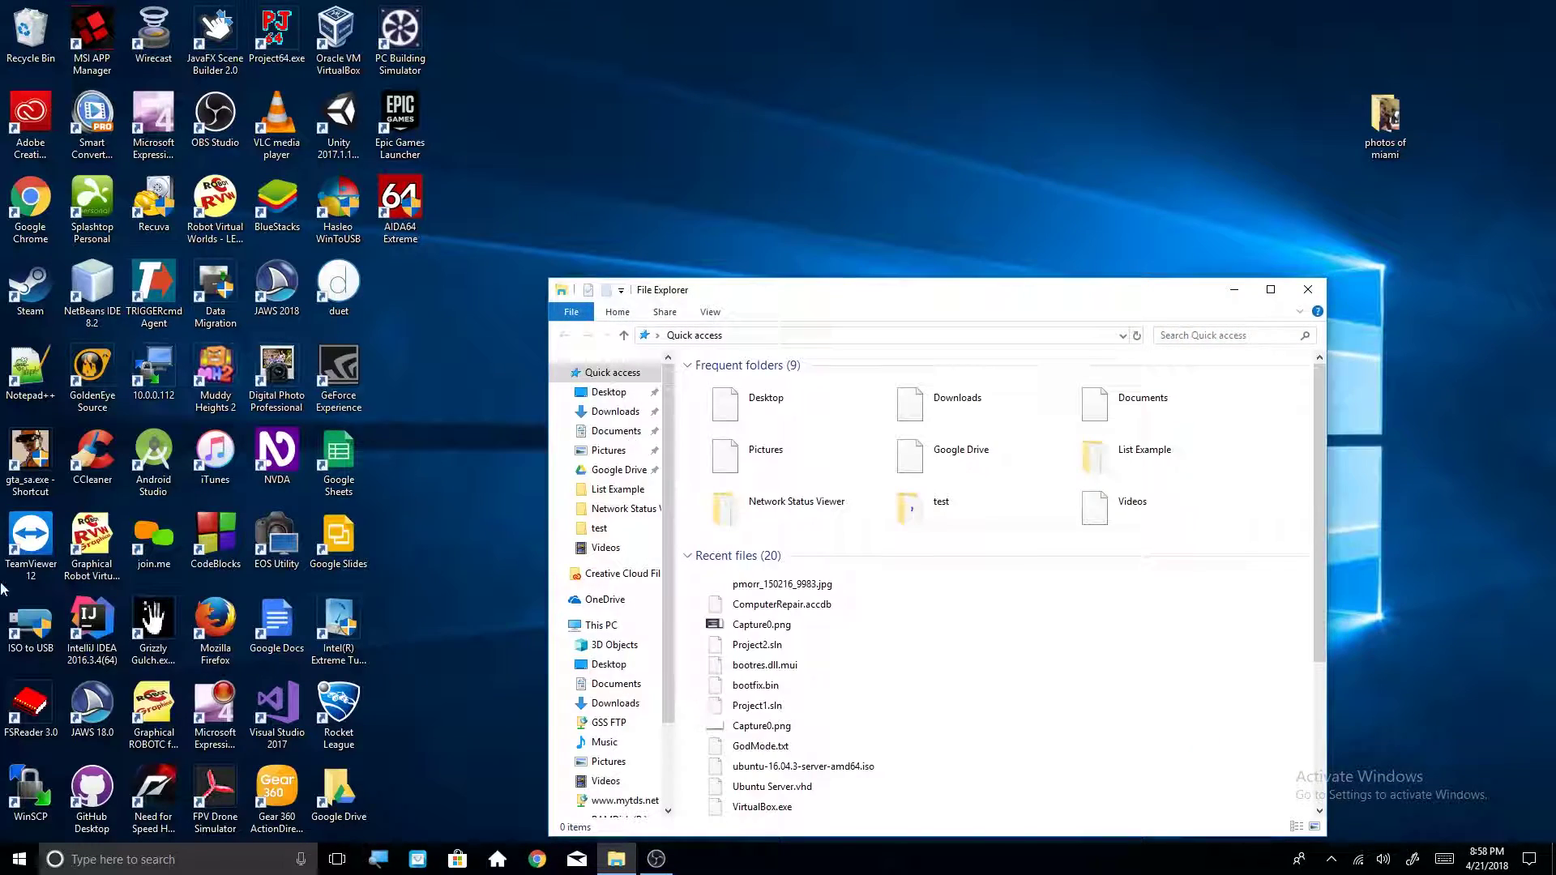
pyautogui.hotkey('alt', 'Tab')
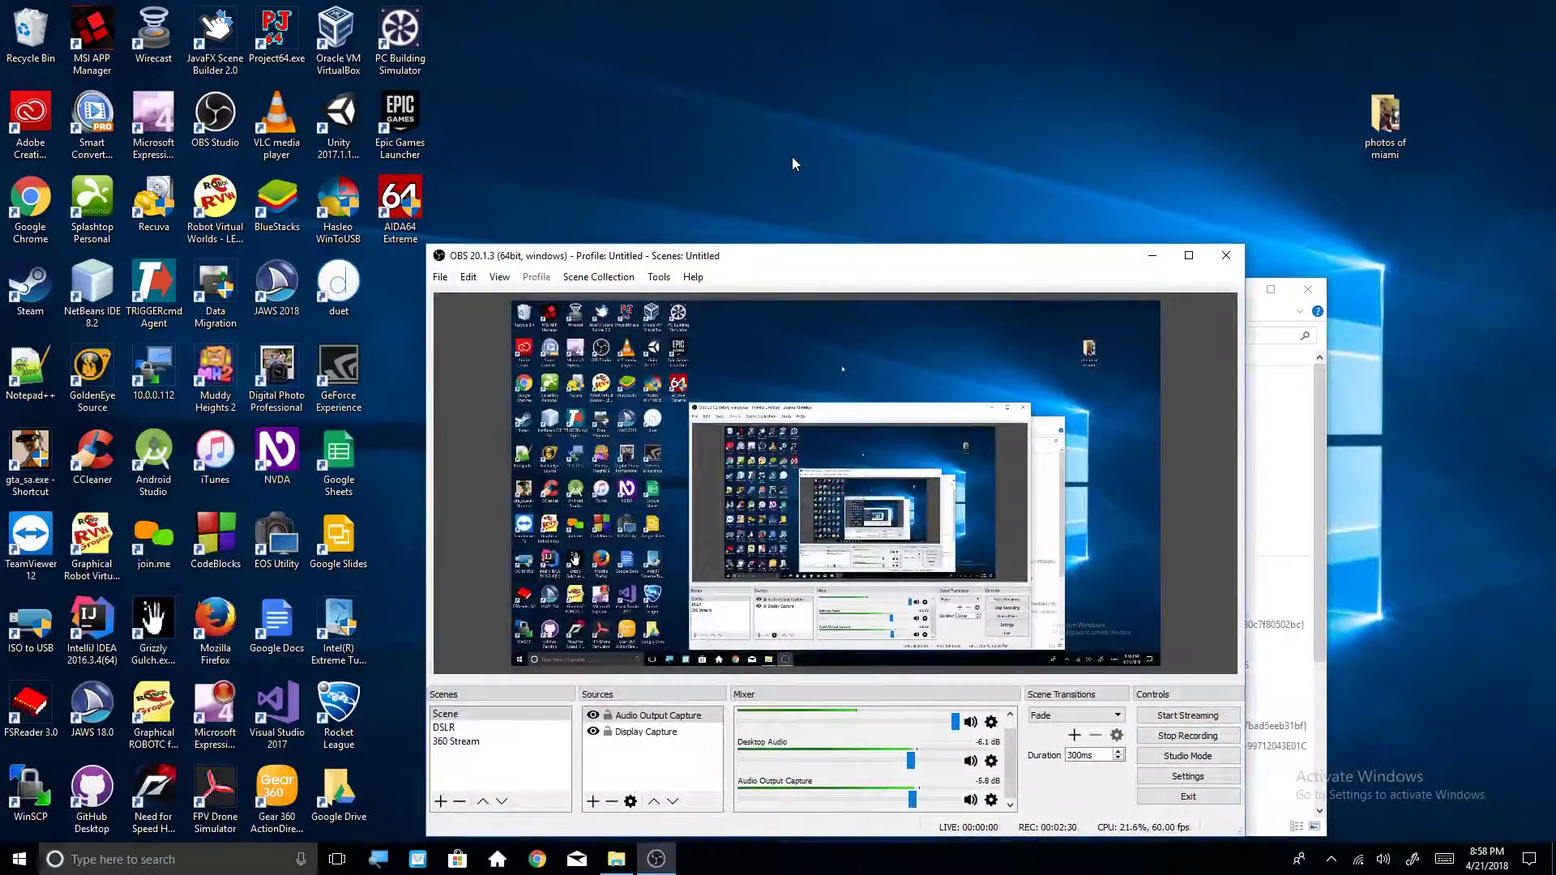
pyautogui.hotkey('alt', 'Tab')
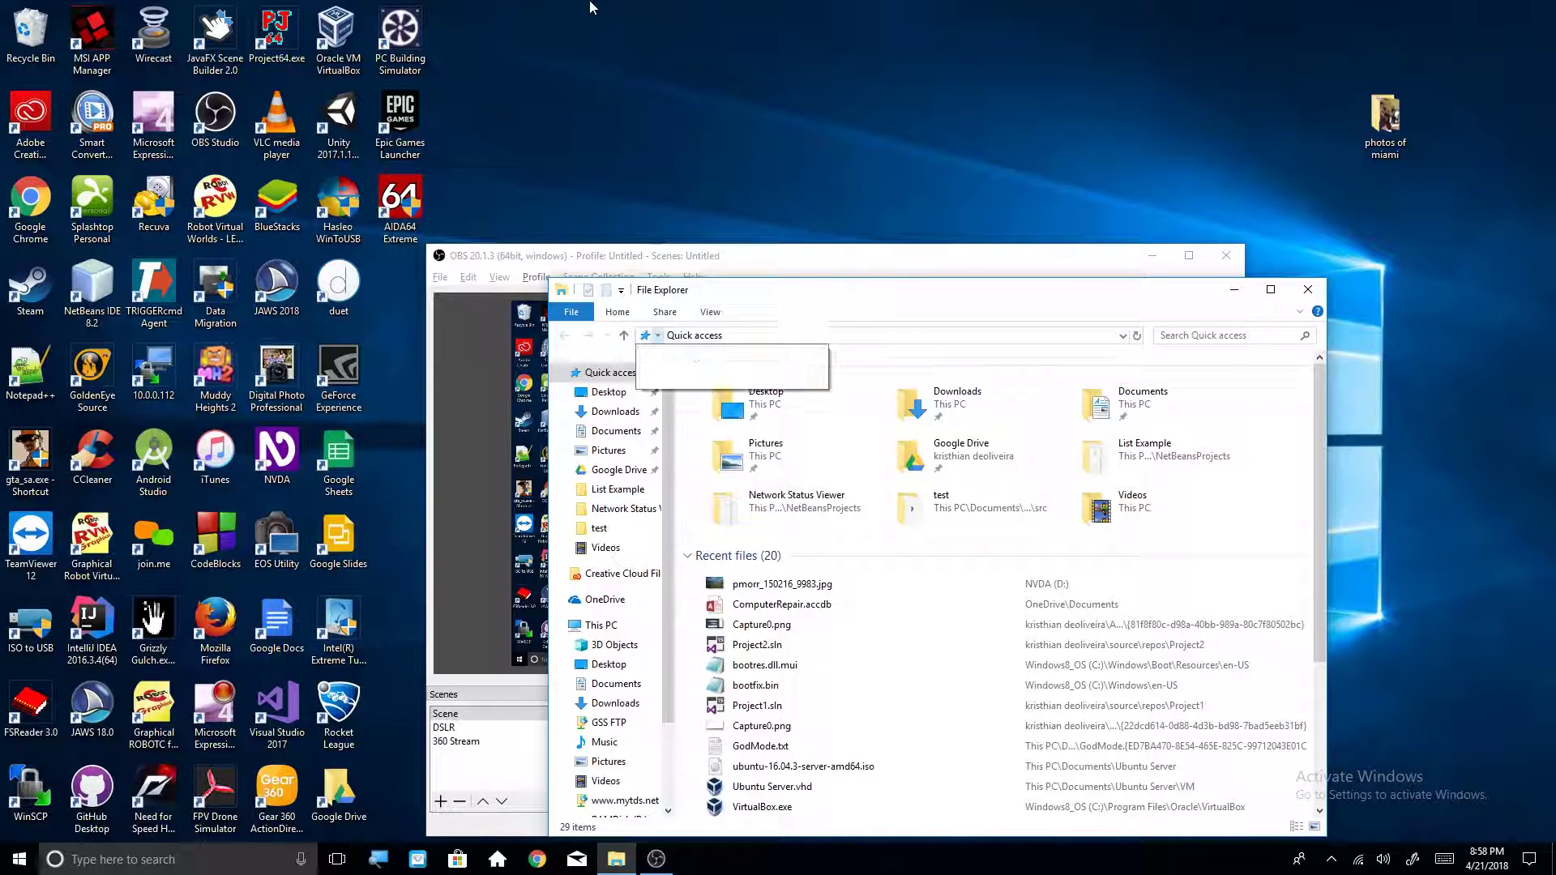
pyautogui.press('Down')
pyautogui.press('Down')
pyautogui.press('Down')
pyautogui.press('Down')
pyautogui.press('Down')
pyautogui.press('Down')
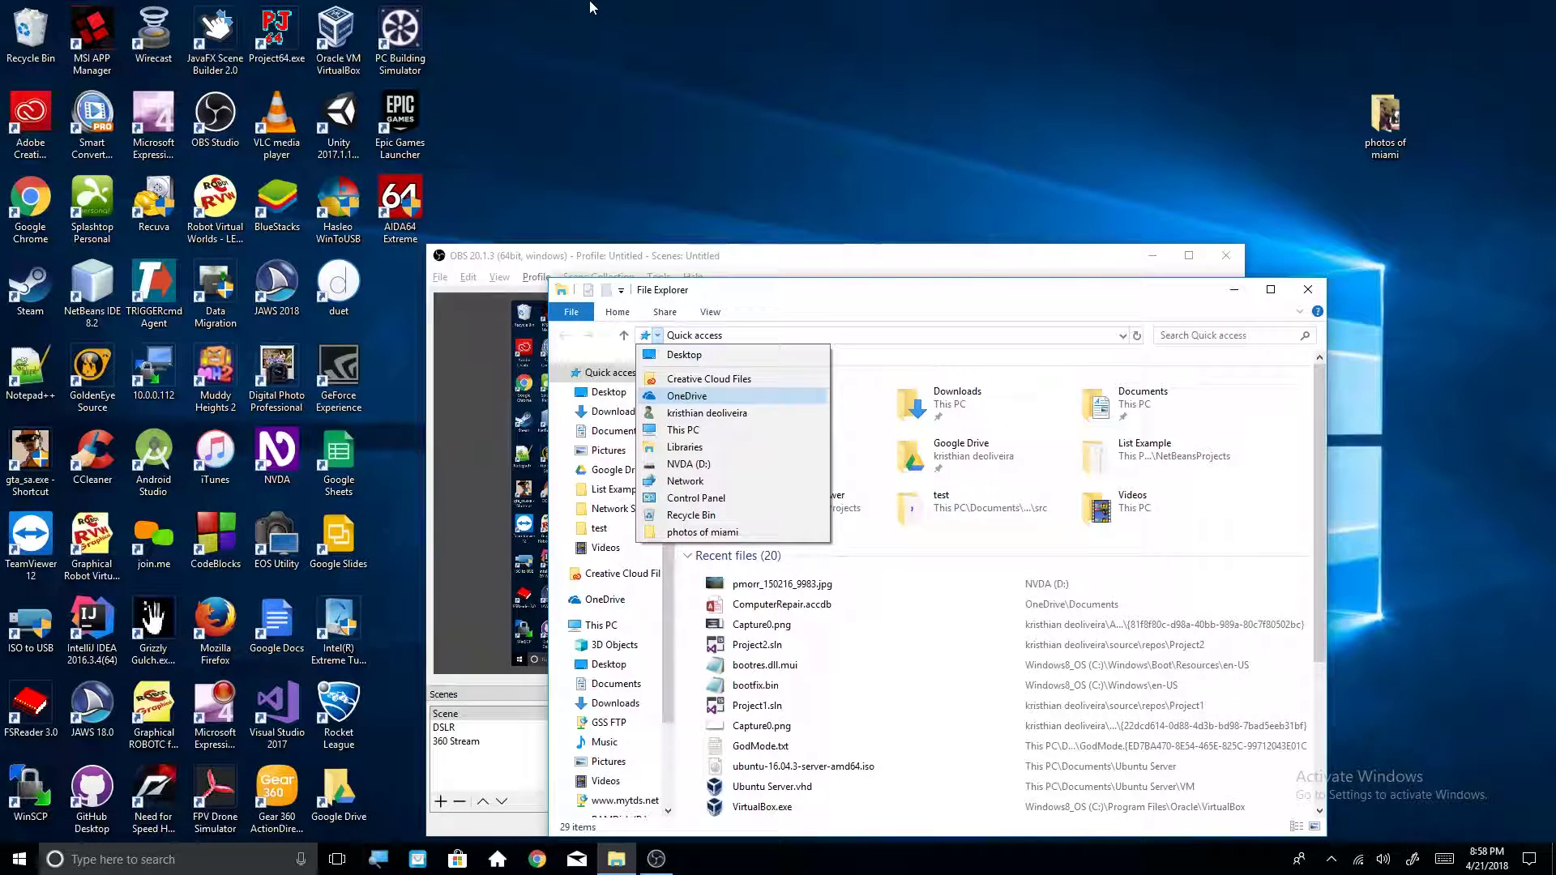
pyautogui.press('Up')
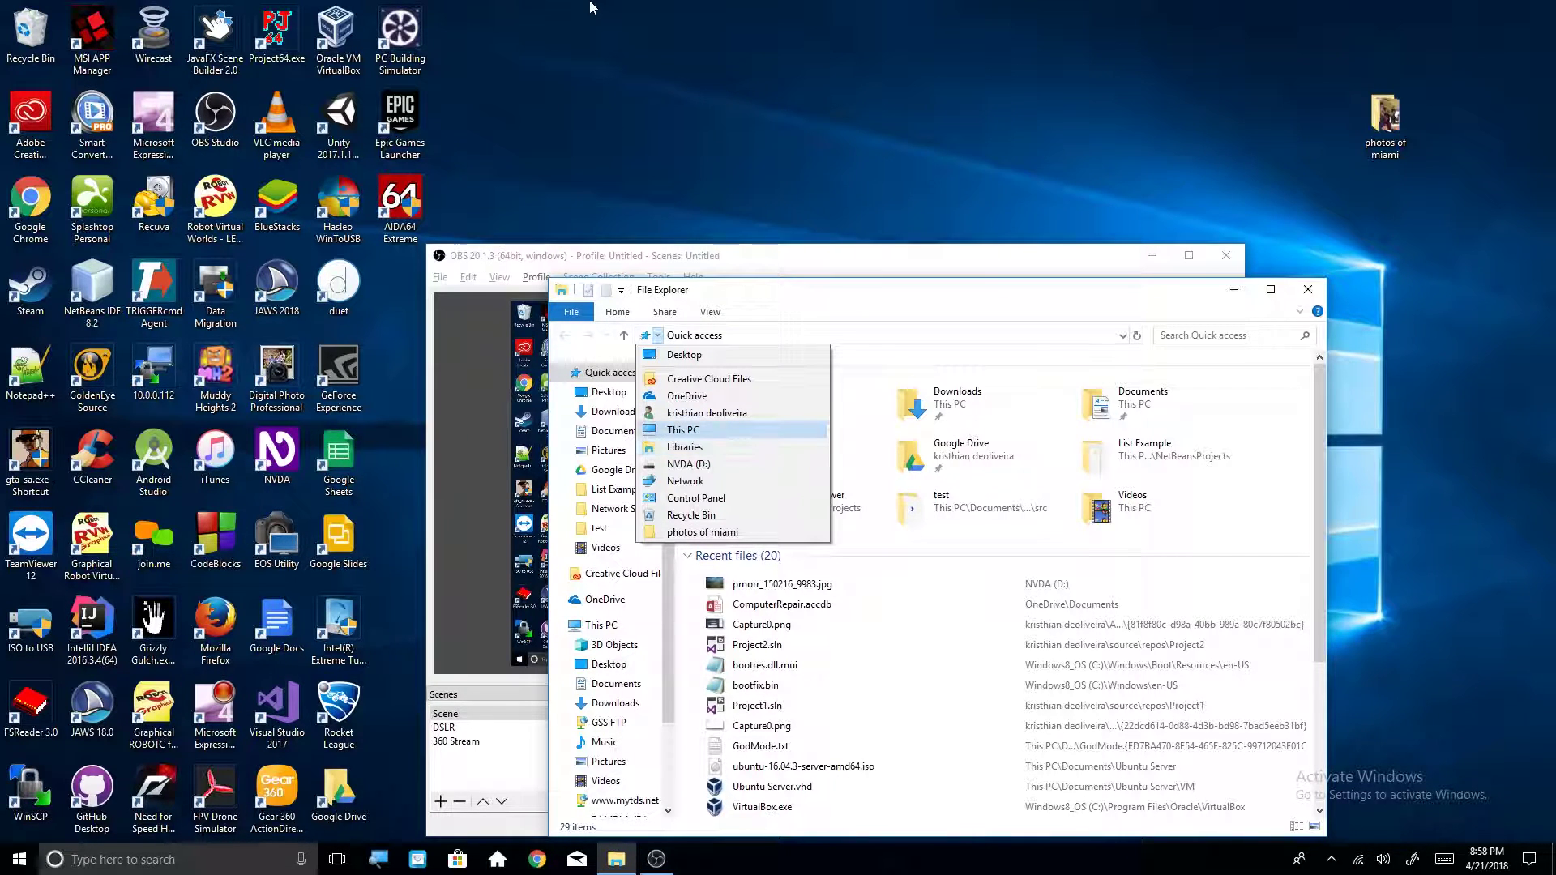
pyautogui.press('Return')
# Select the NVDA (D:) drive among the devices and drives and open its format settings
pyautogui.press('Down')
pyautogui.press('Down')
pyautogui.press('Down')
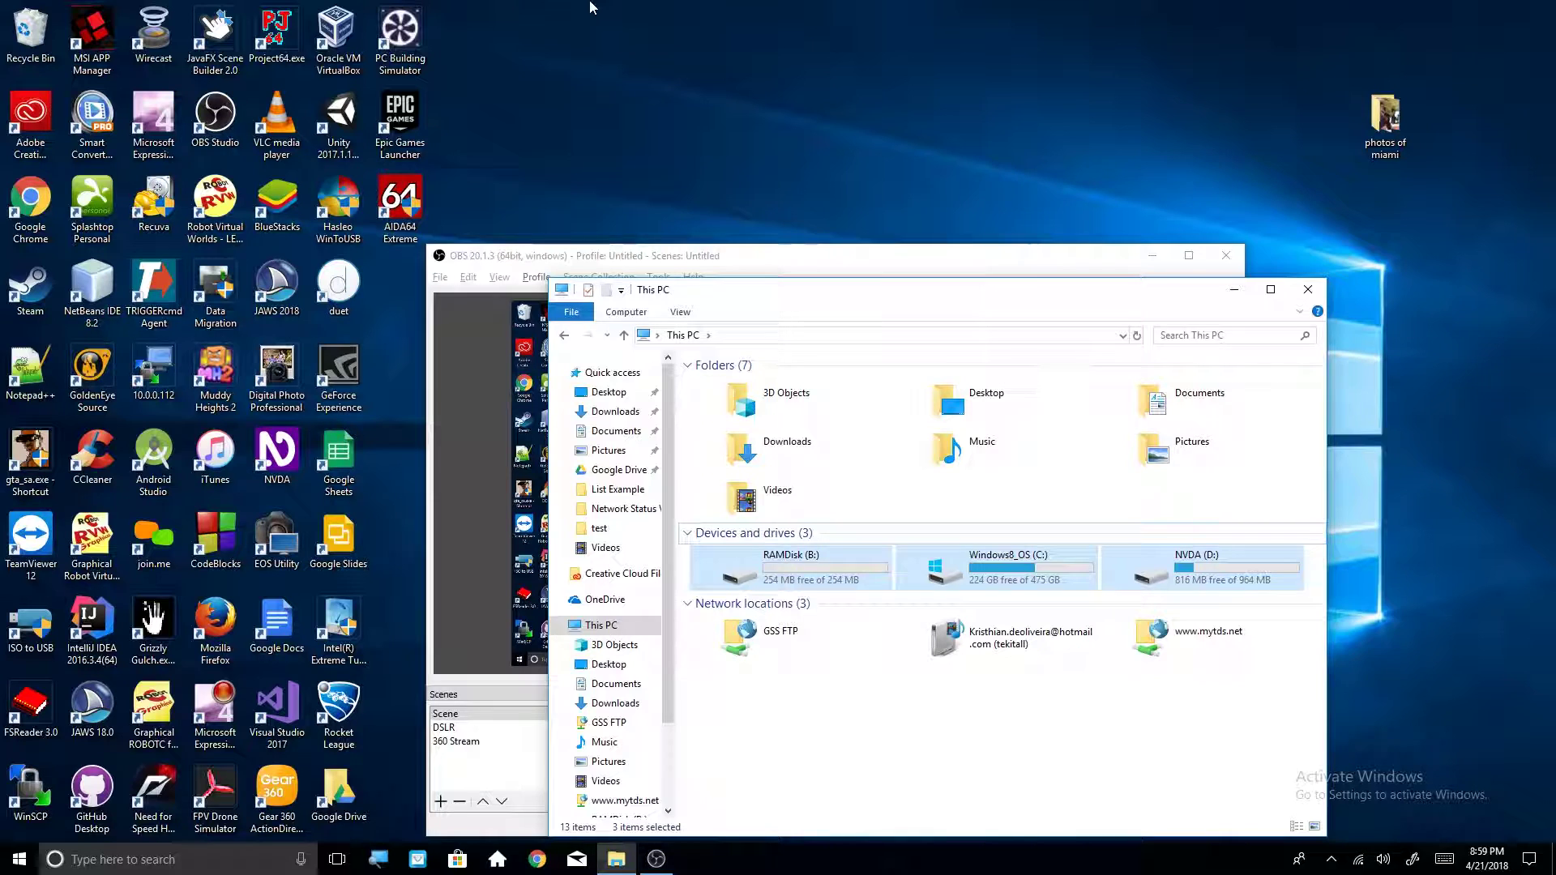
pyautogui.press('Down')
pyautogui.press('Right')
pyautogui.press('Right')
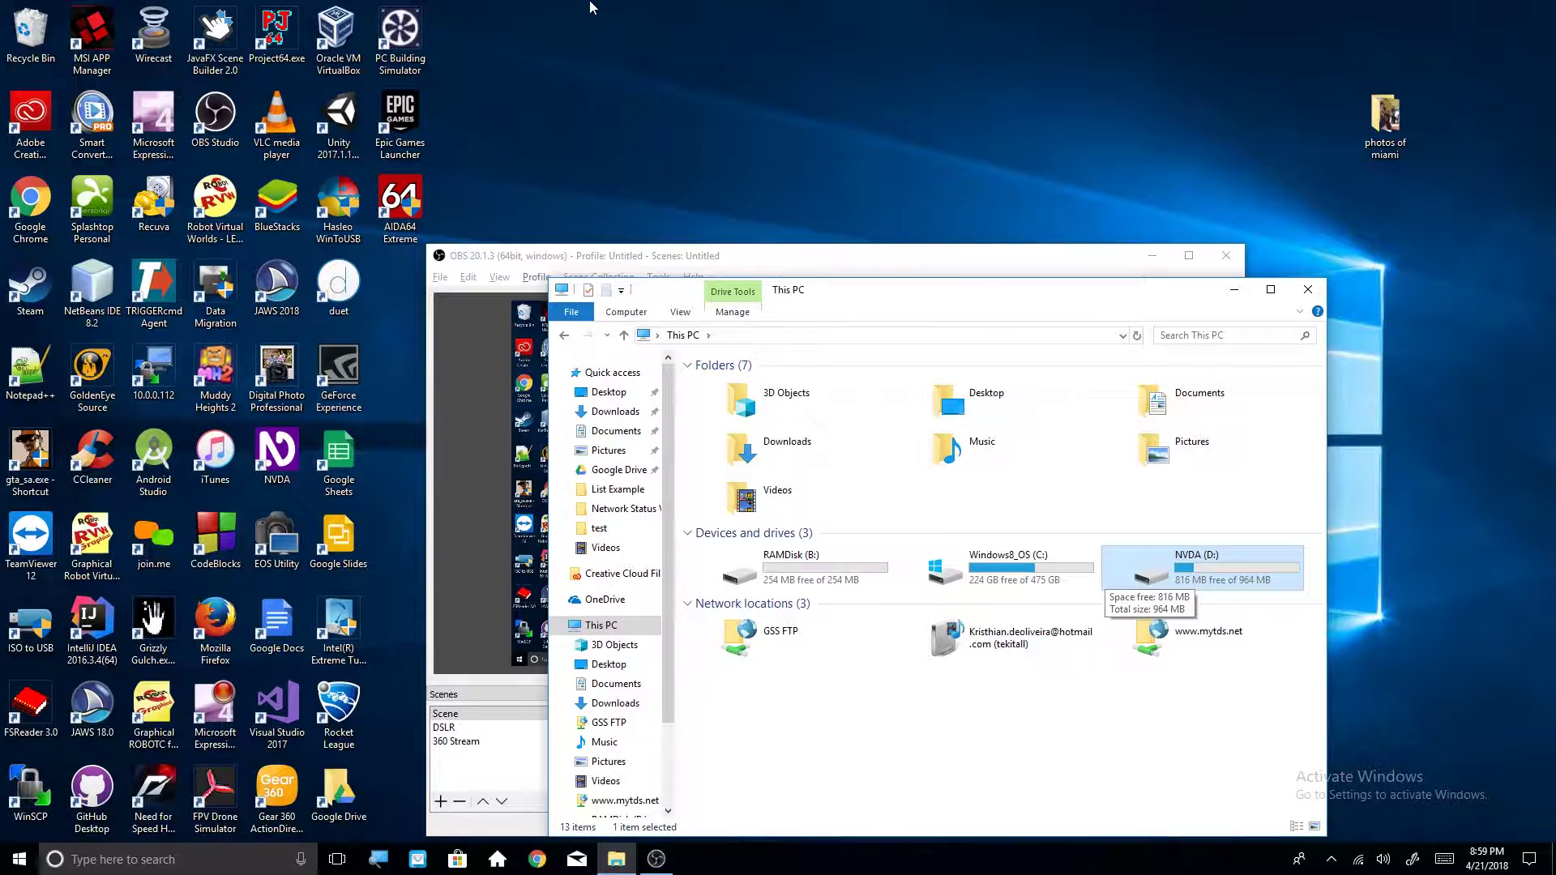
pyautogui.hotkey('shift', 'F10')
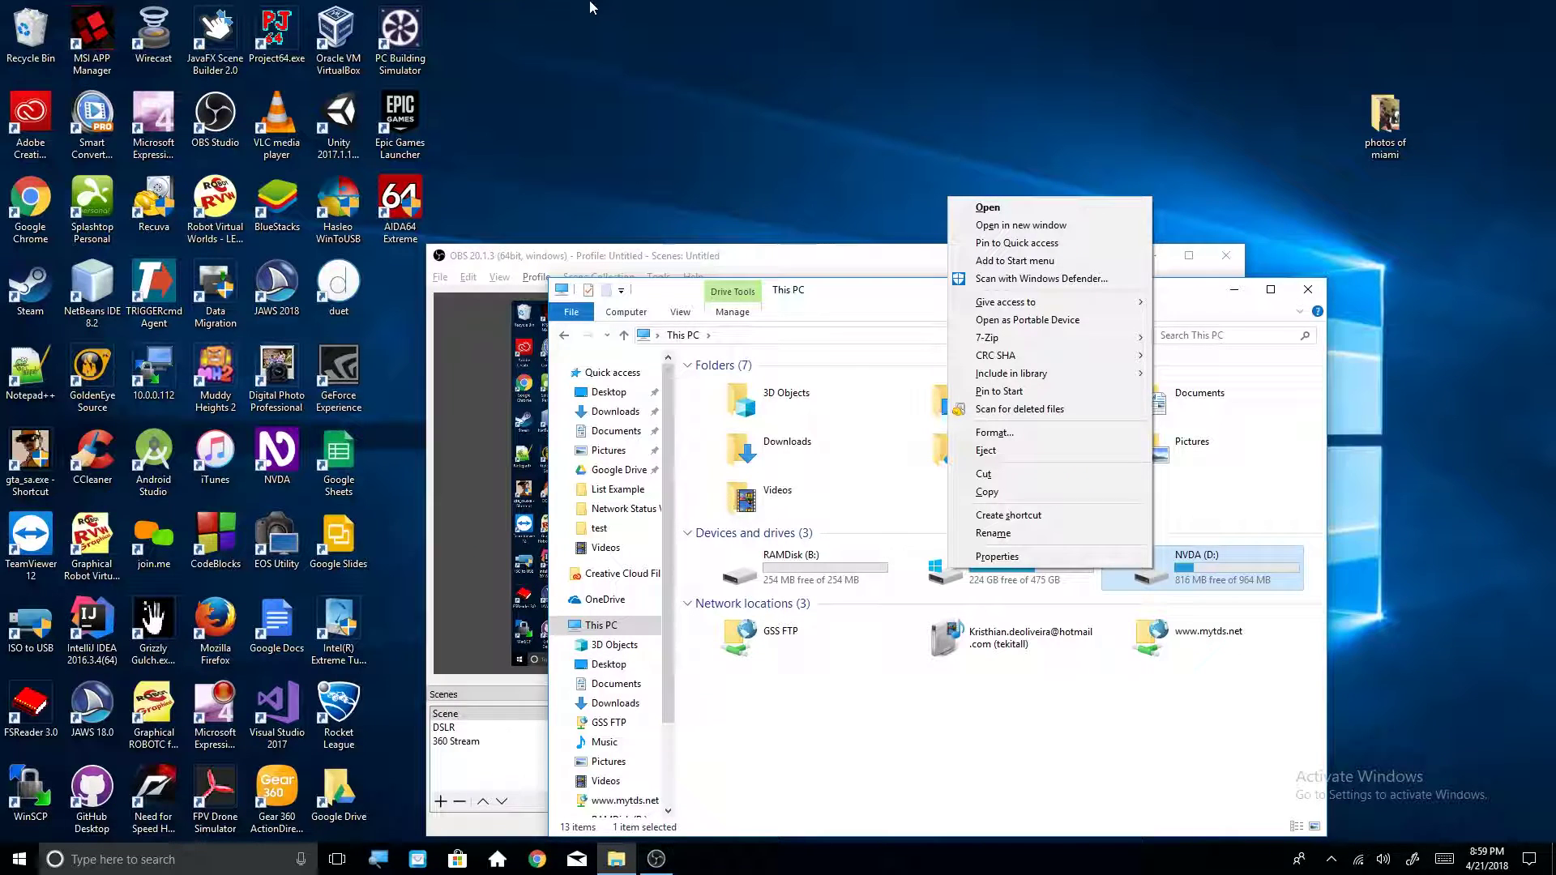
pyautogui.press('Up')
pyautogui.press('Up')
pyautogui.press('Up')
pyautogui.press('Up')
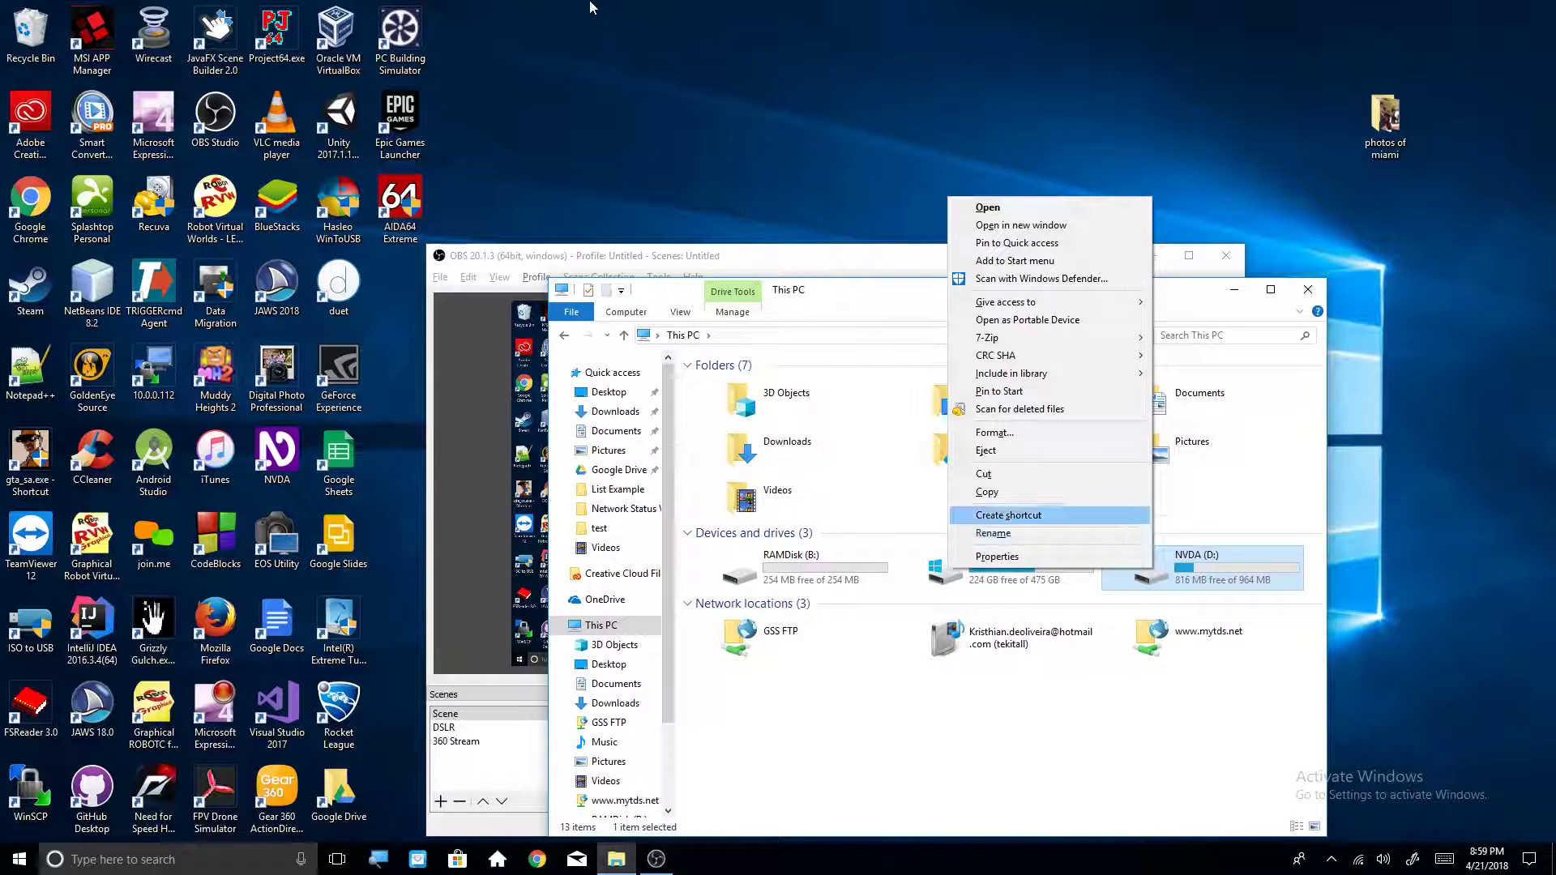
pyautogui.press('Up')
pyautogui.press('Up')
pyautogui.press('Up')
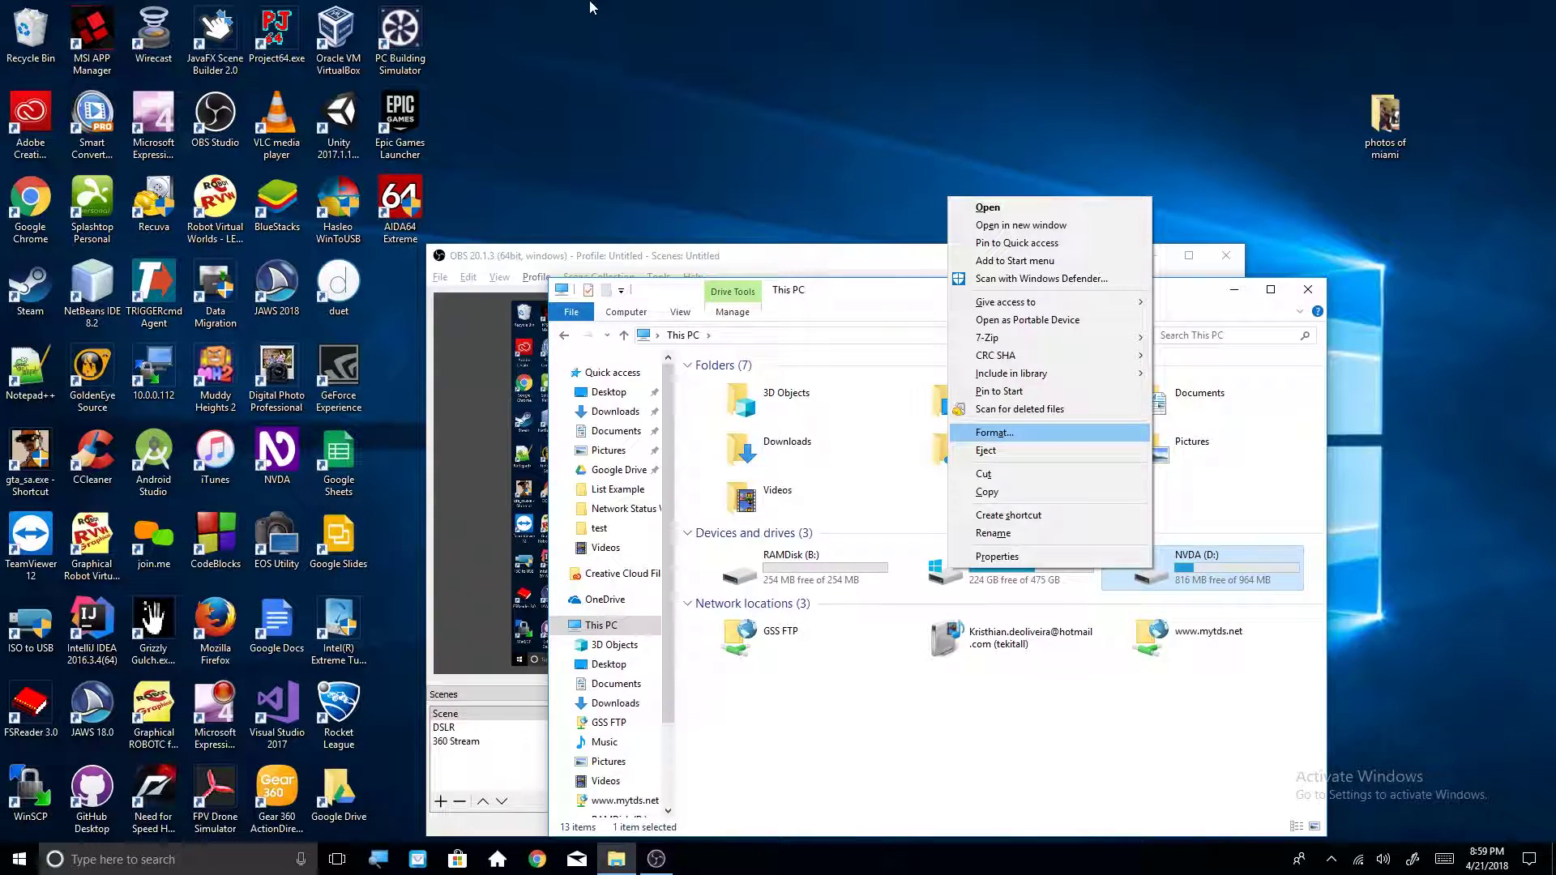
pyautogui.press('Return')
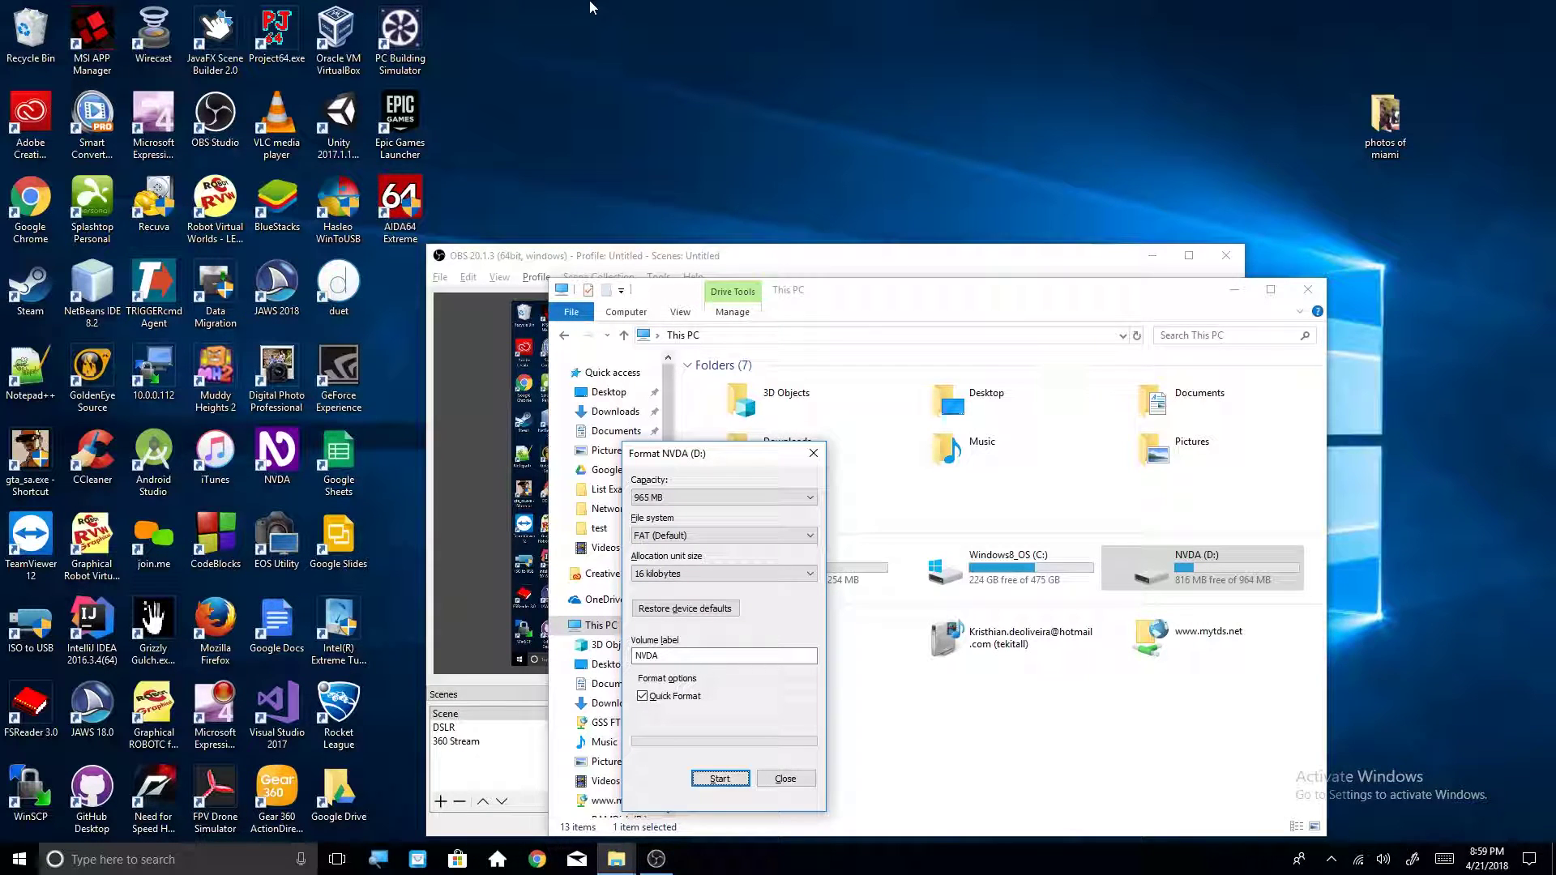
# Quick-format the NVDA (D:) drive with the default FAT file system, formatting it even if in use, and close the format settings
pyautogui.hotkey('shift', 'Tab')
pyautogui.press('Tab')
pyautogui.hotkey('shift', 'Tab')
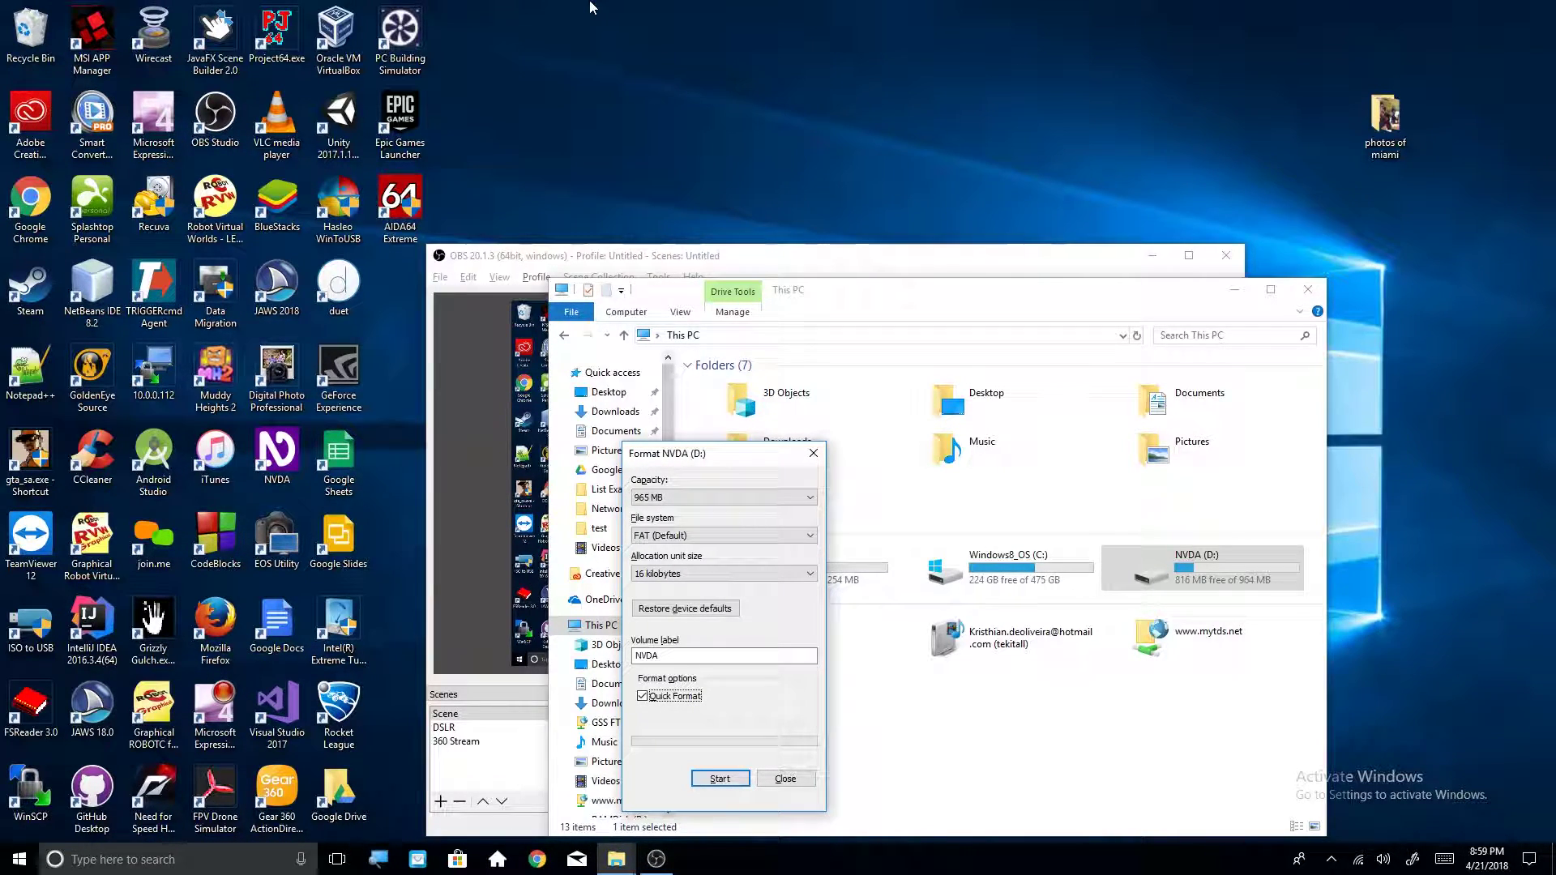
pyautogui.press('Tab')
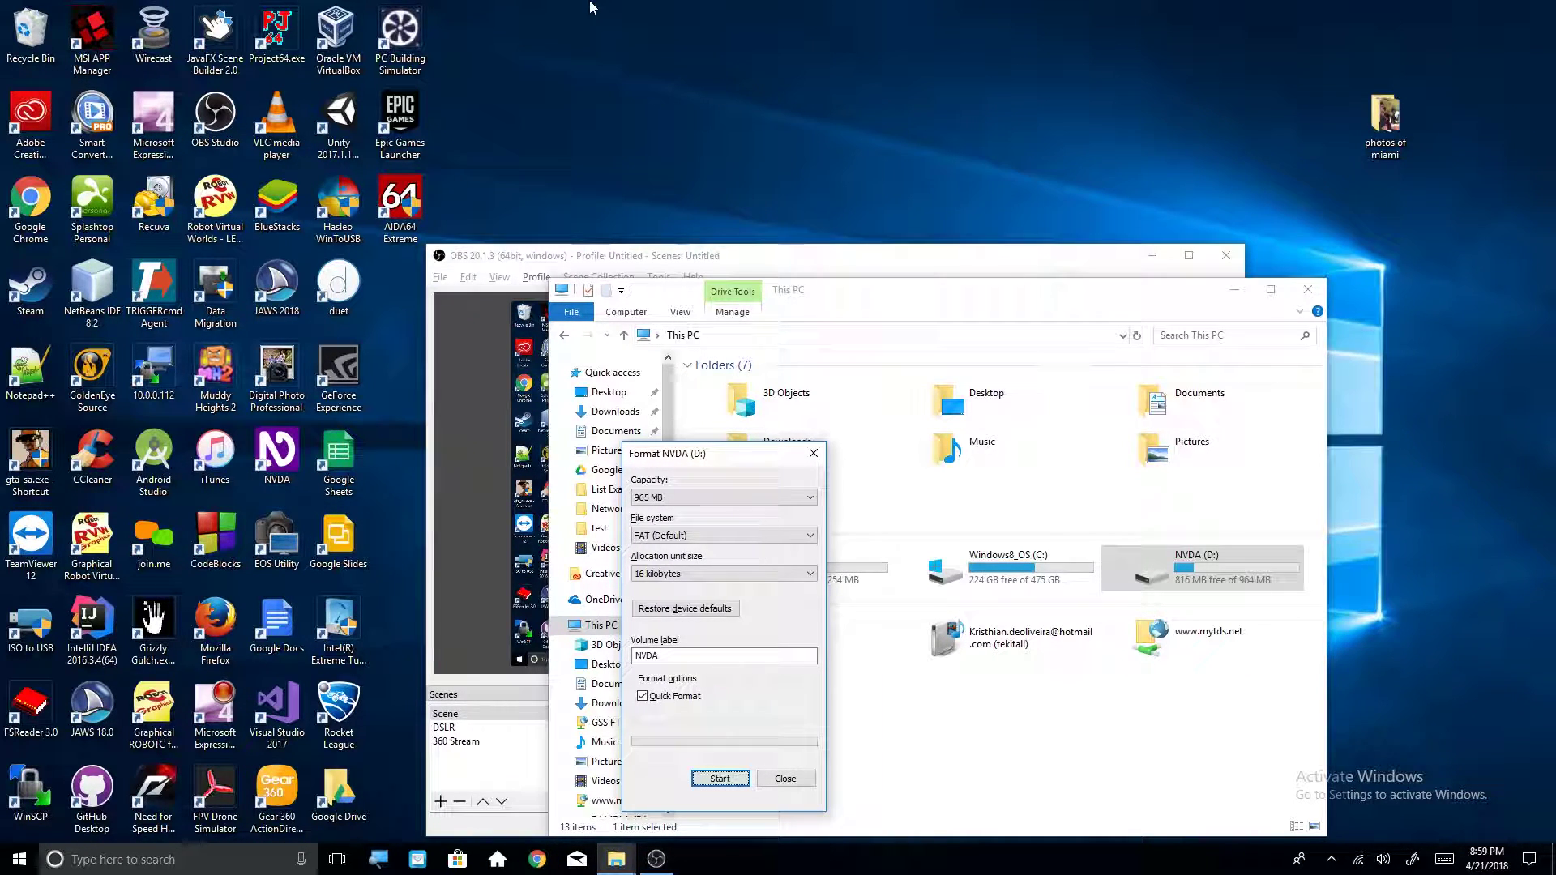
pyautogui.press('Return')
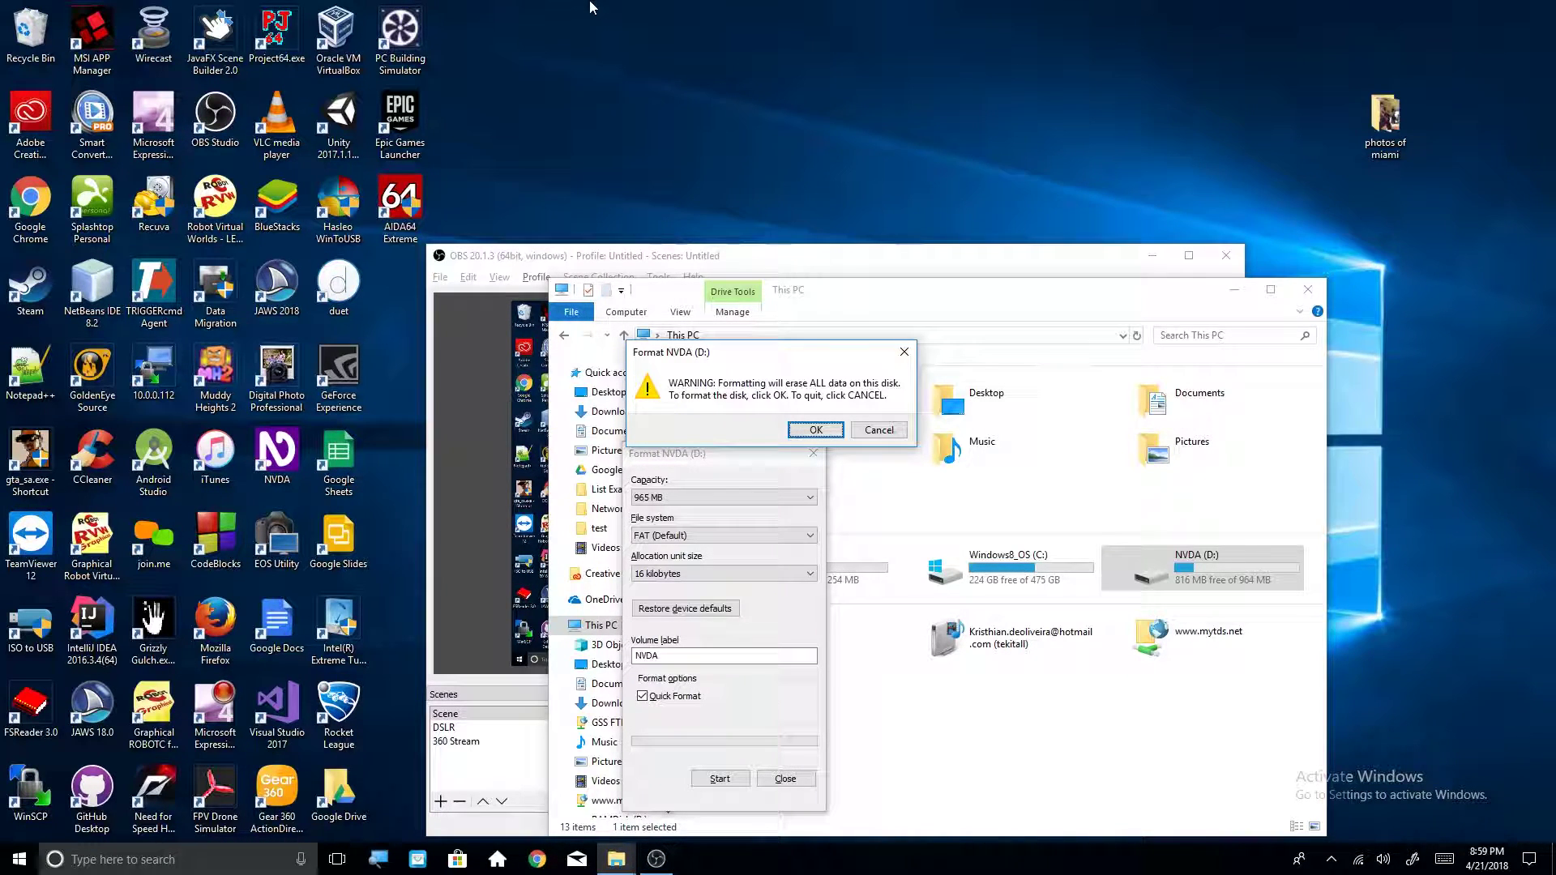
pyautogui.press('Tab')
pyautogui.press('Tab')
pyautogui.press('Return')
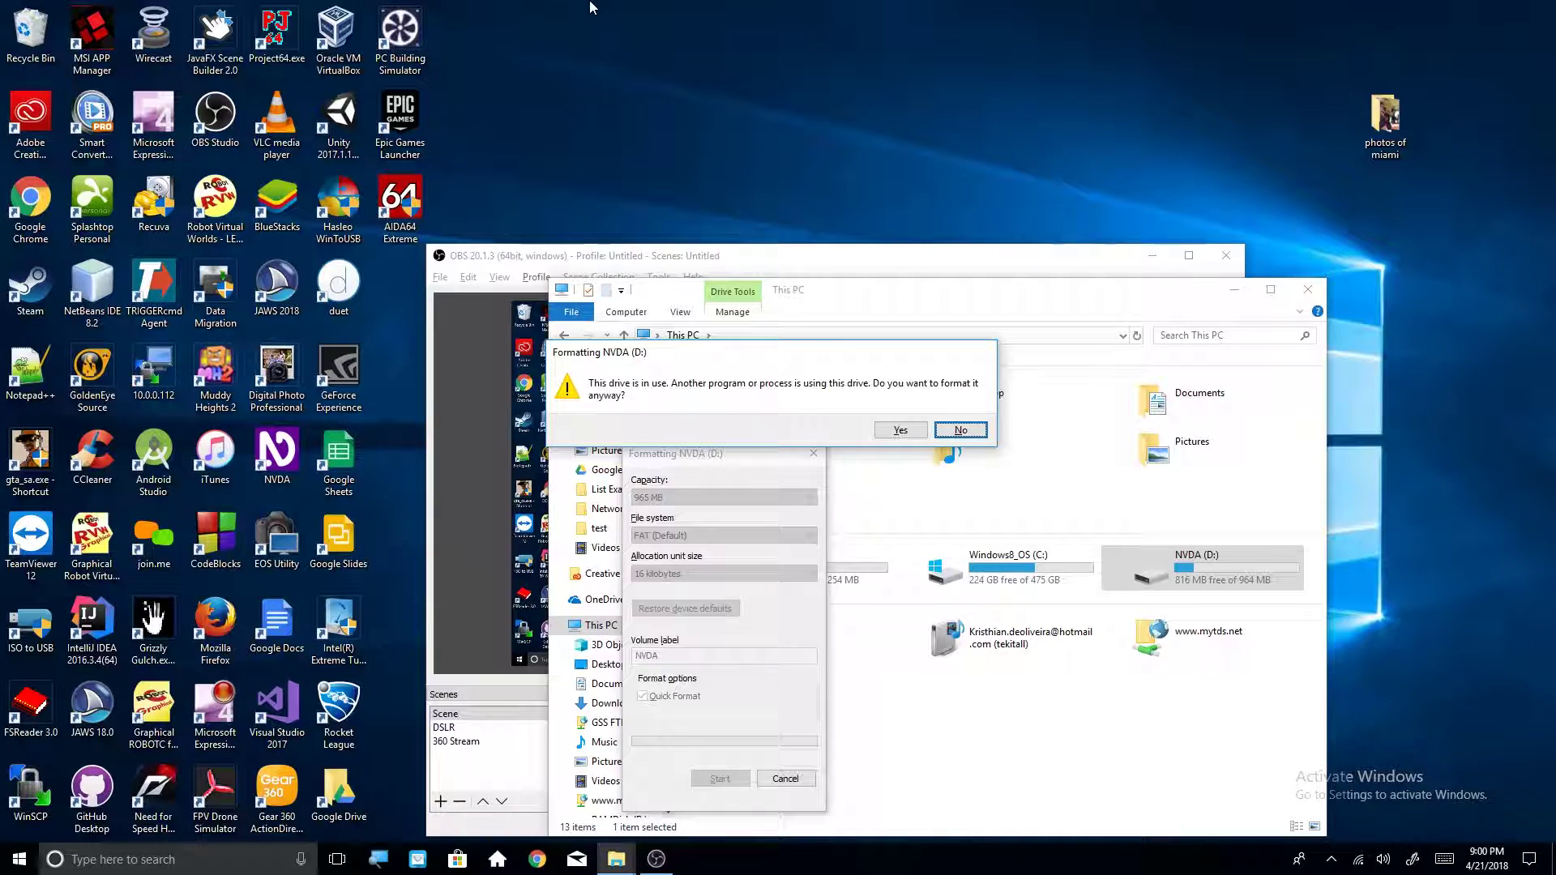
pyautogui.press('Left')
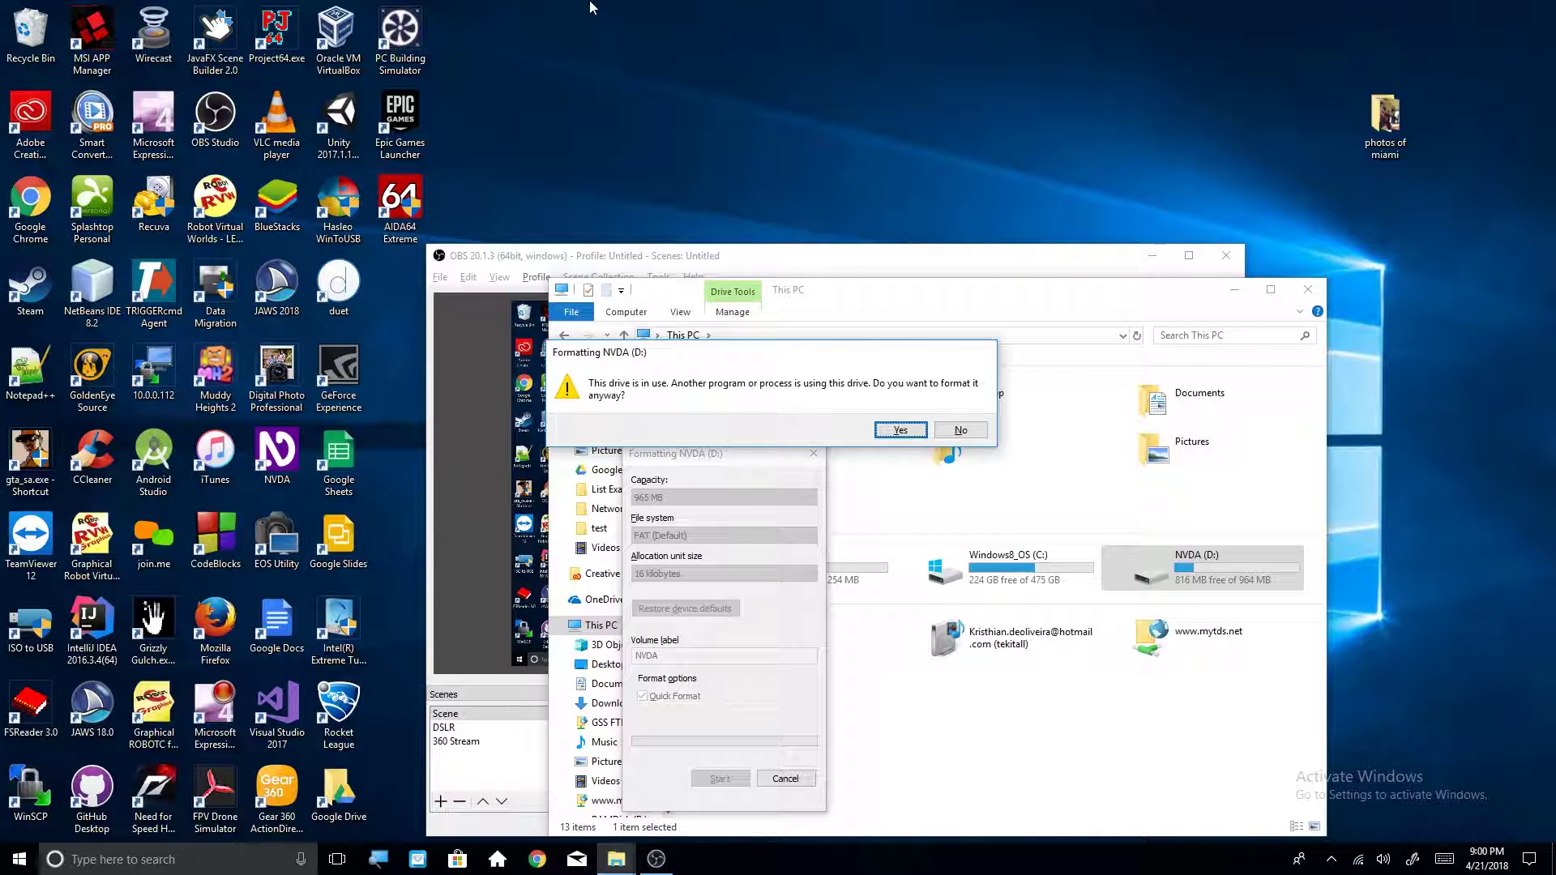
pyautogui.press('Return')
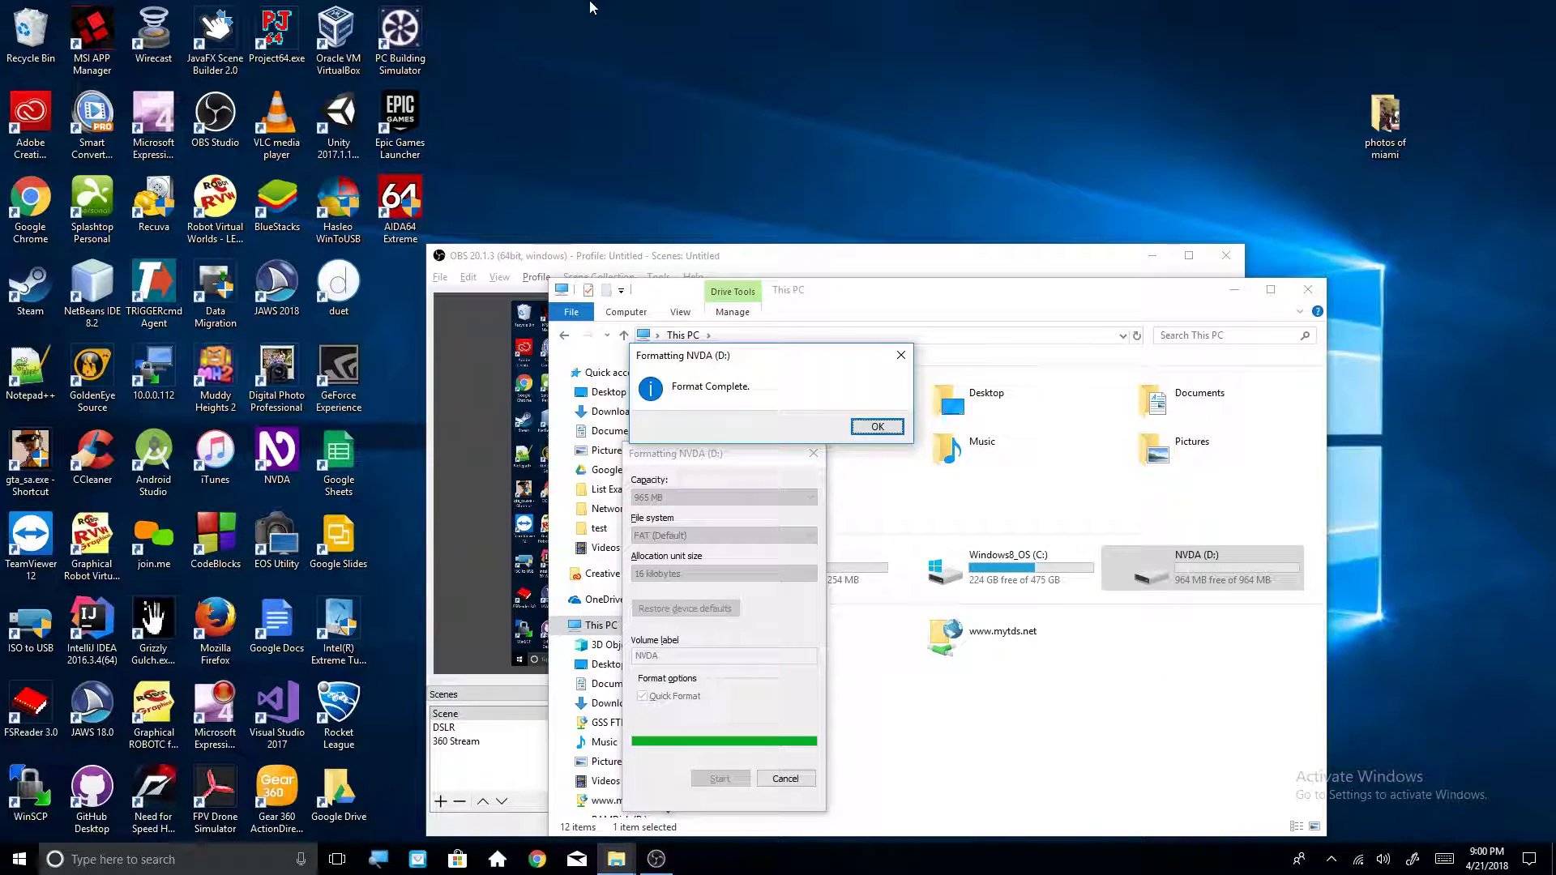
pyautogui.press('Return')
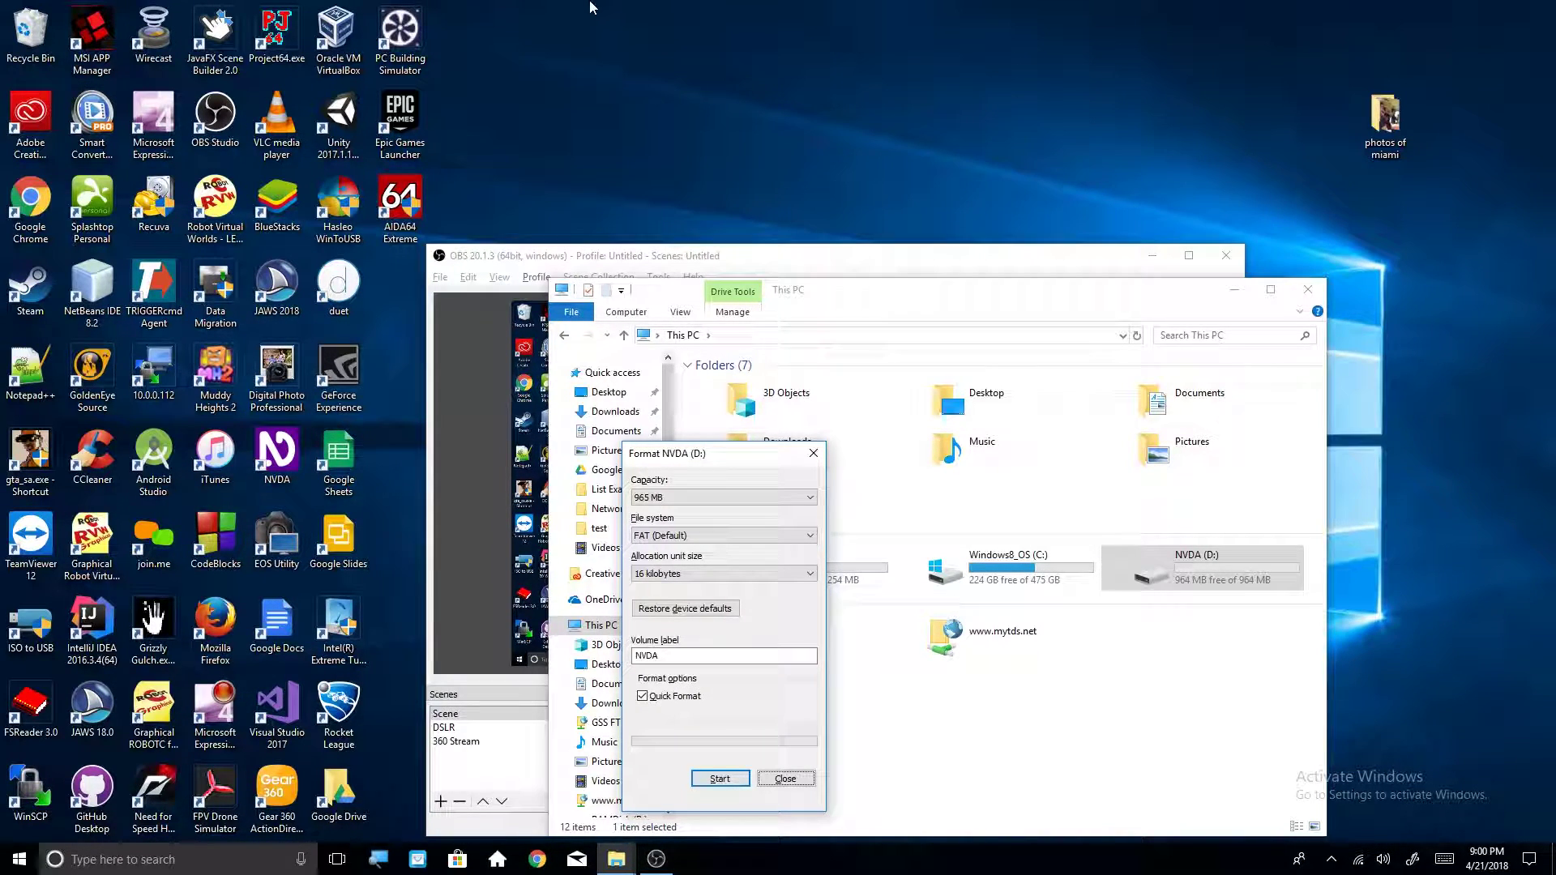
pyautogui.press('Escape')
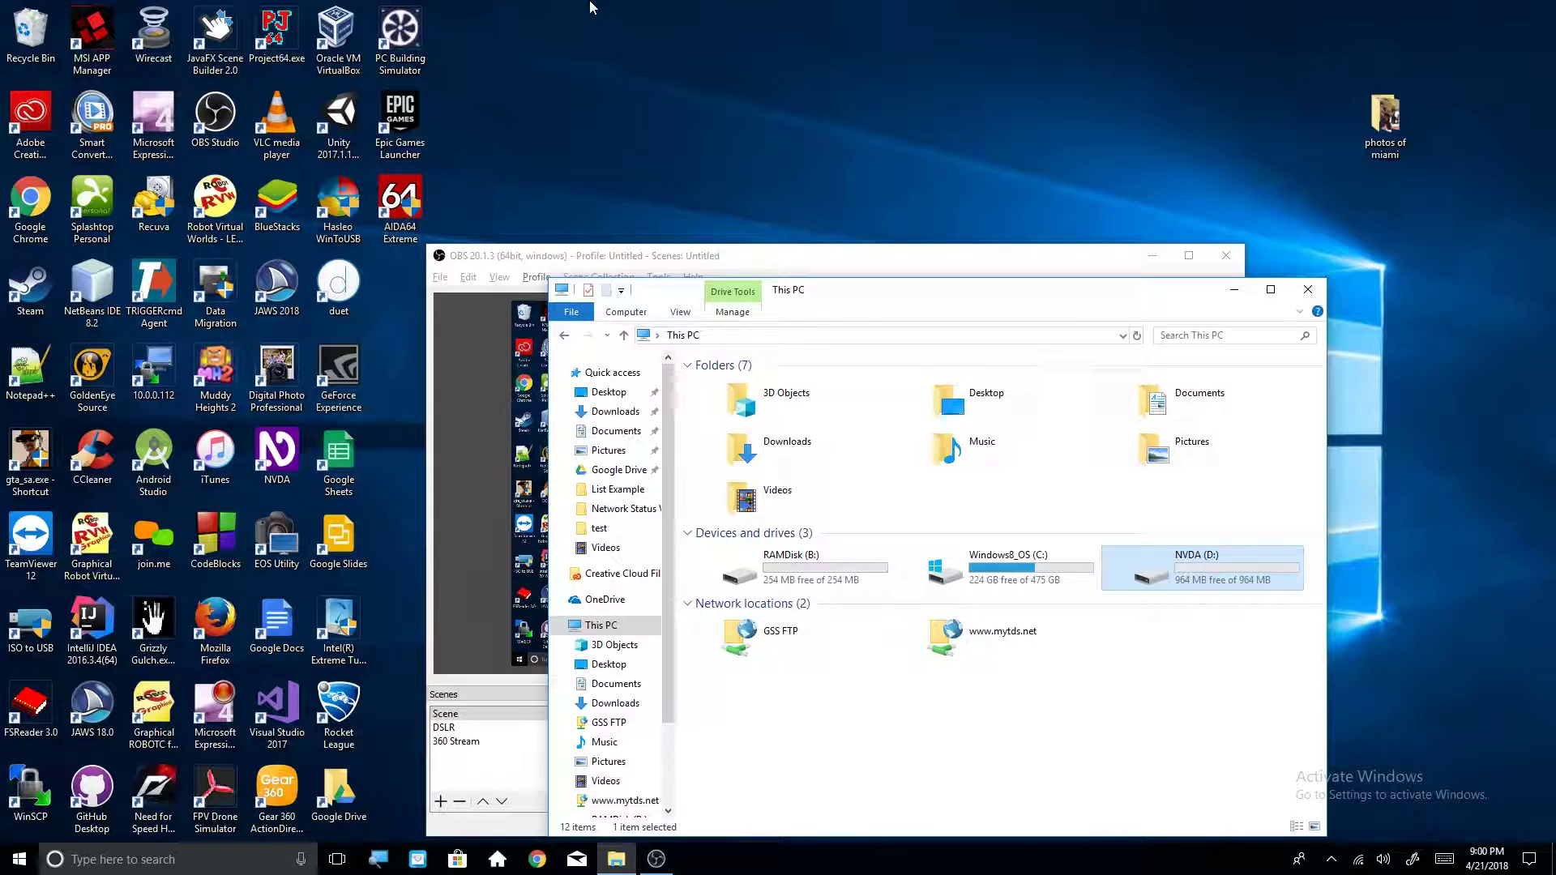
# Open the NVDA (D:) drive and create a folder named NVAccess in it
pyautogui.press('Return')
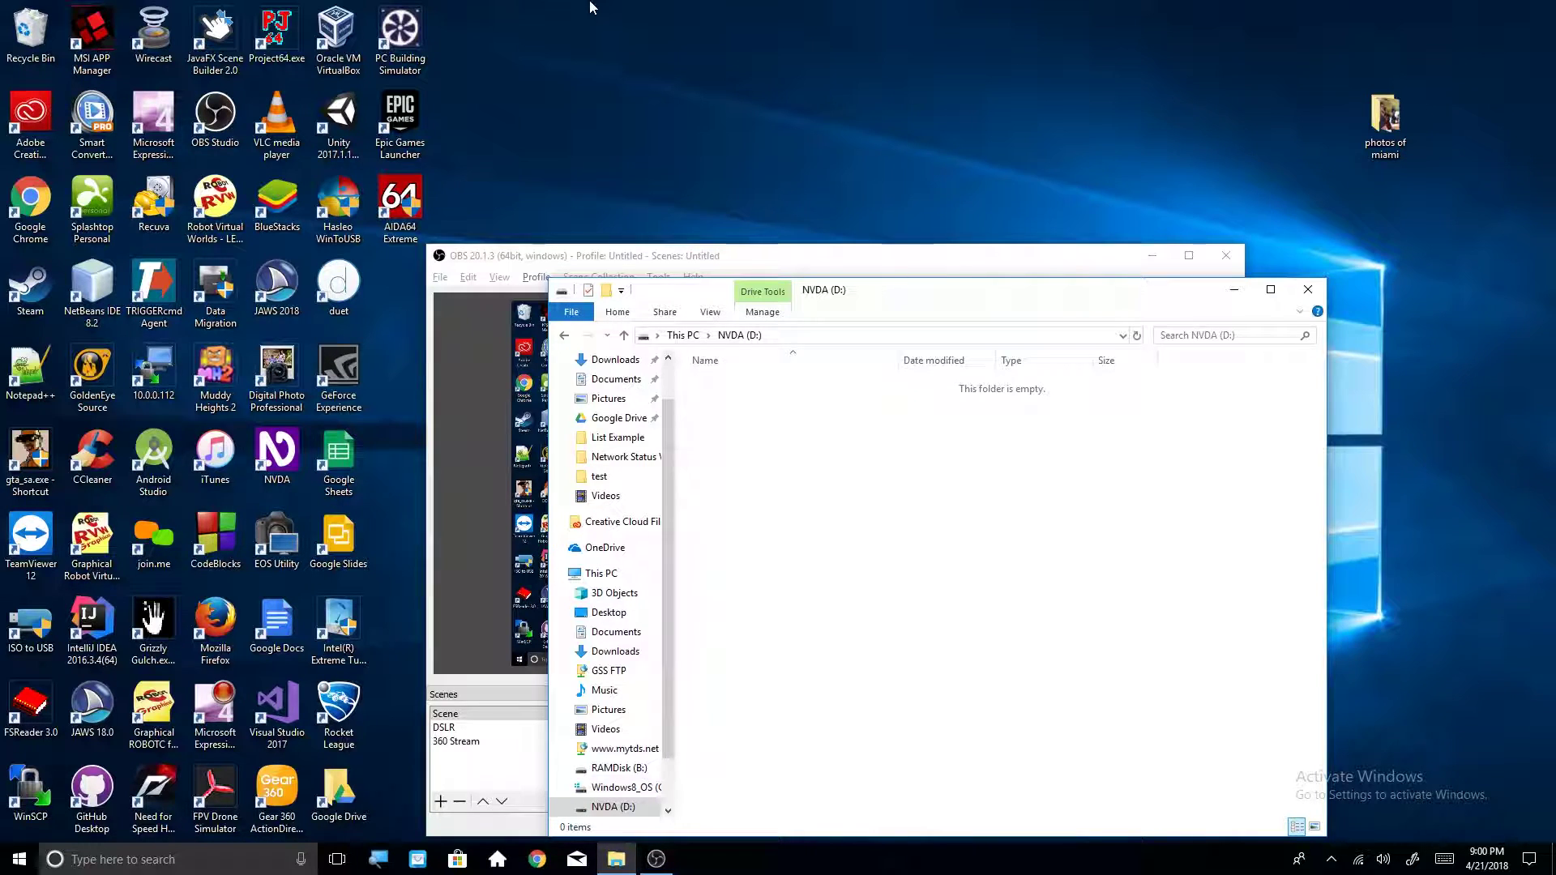
pyautogui.hotkey('shift', 'F10')
pyautogui.press('Up')
pyautogui.press('Up')
pyautogui.press('Right')
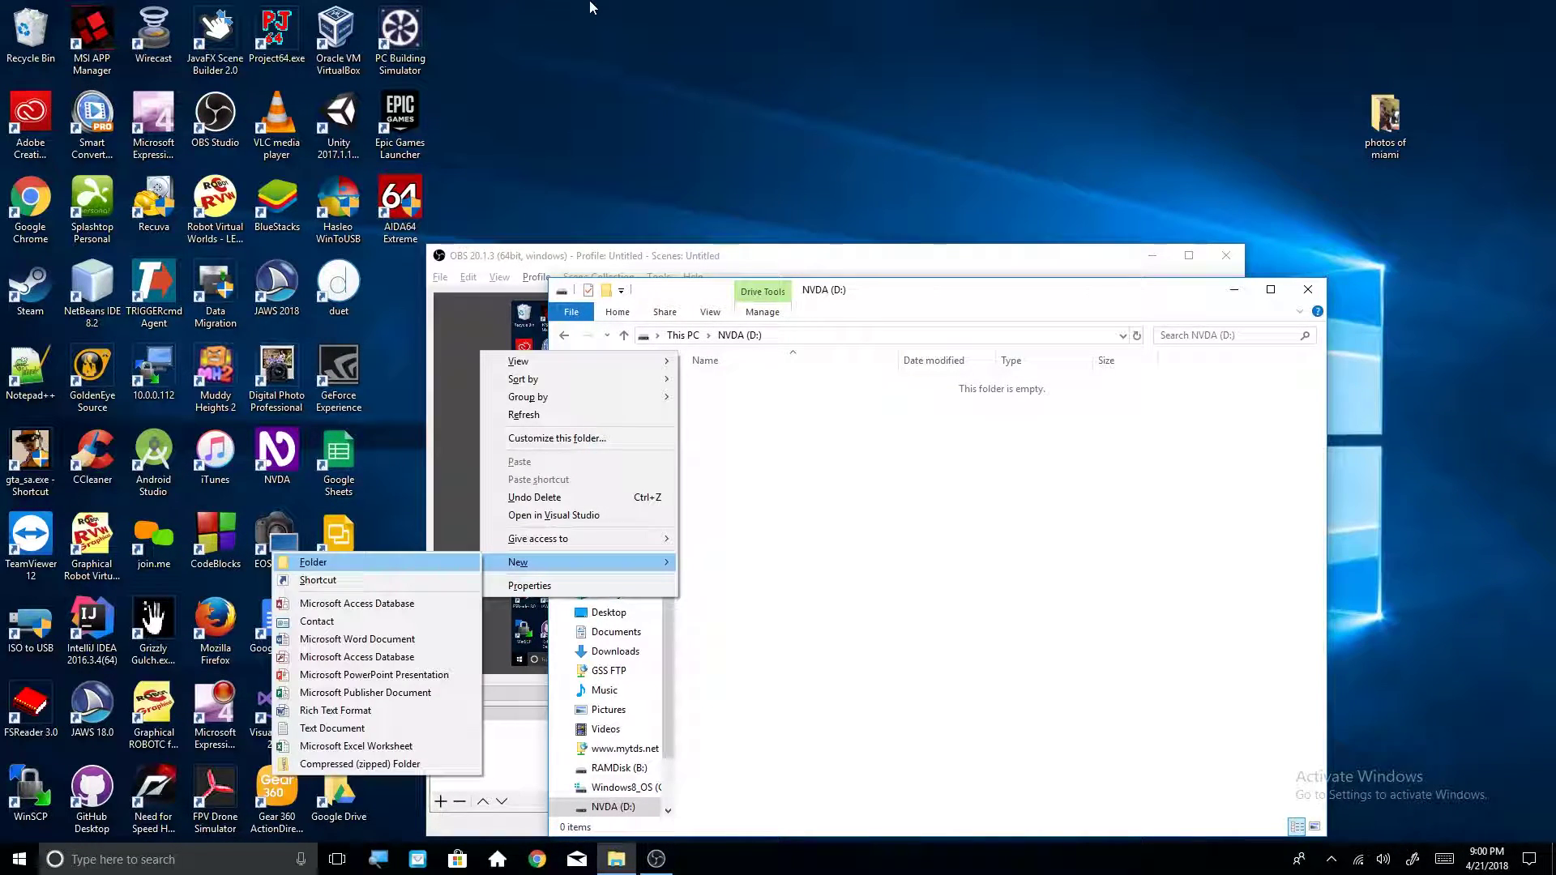
pyautogui.press('Return')
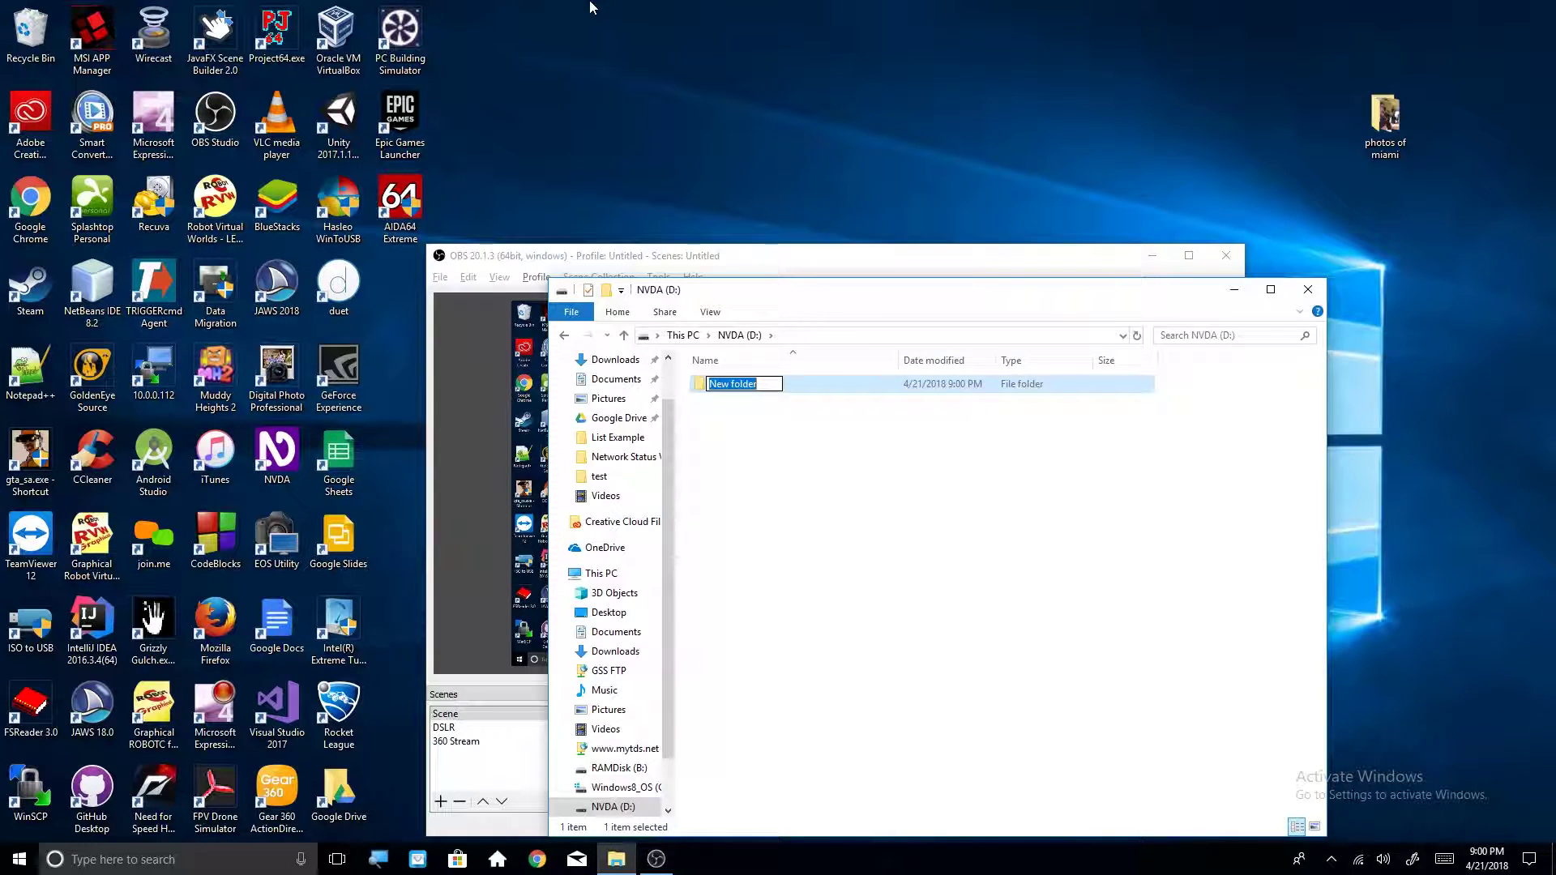
pyautogui.write('NVAccess')
pyautogui.press('Return')
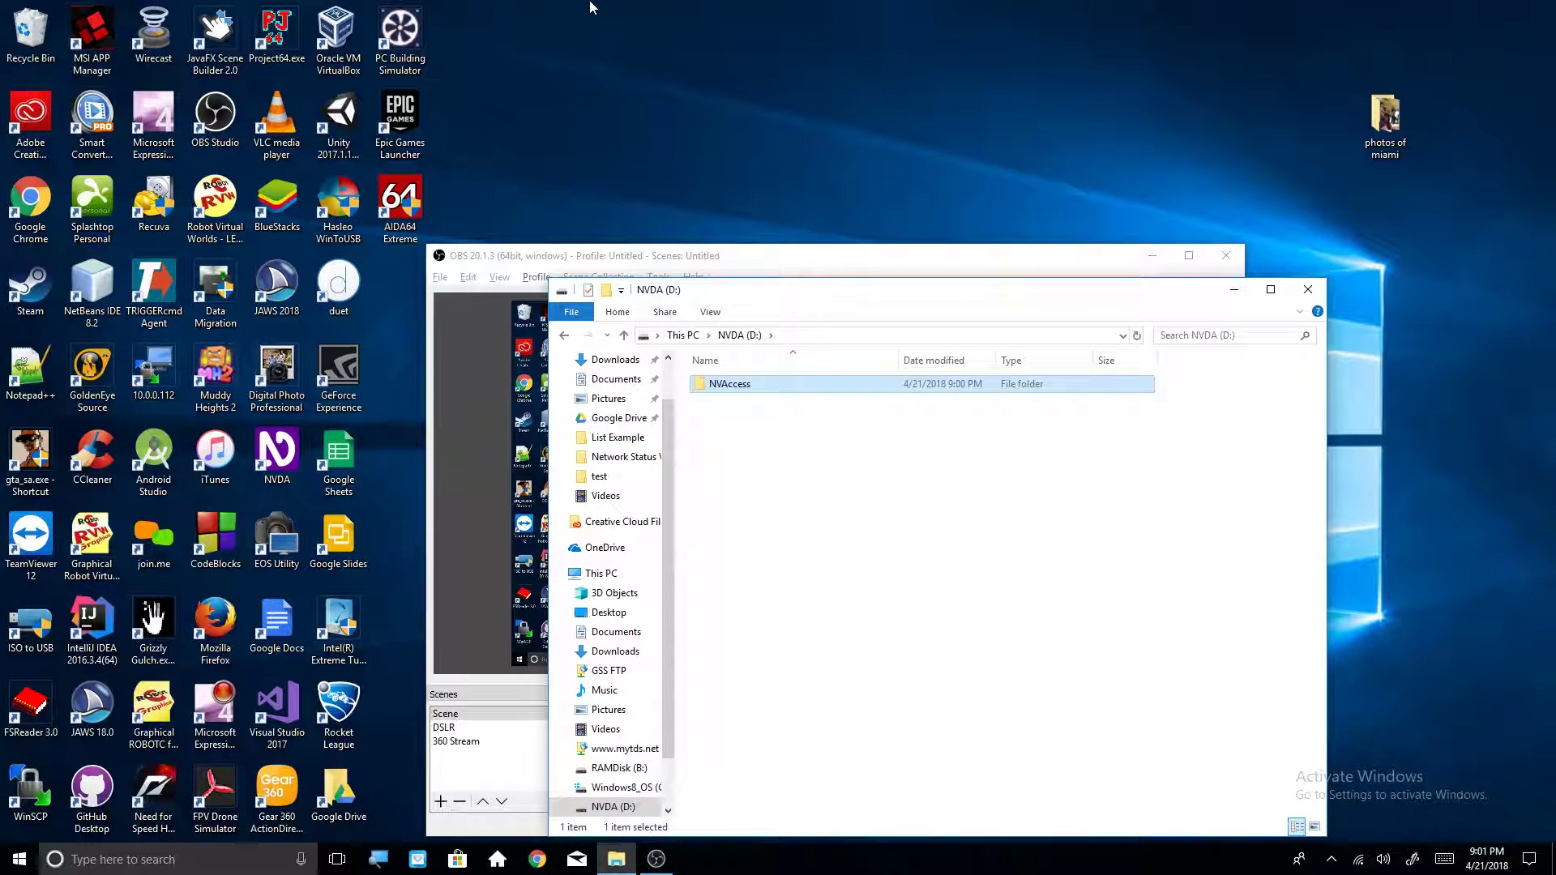
pyautogui.press('super')
pyautogui.press('Escape')
pyautogui.press('Insert+n')
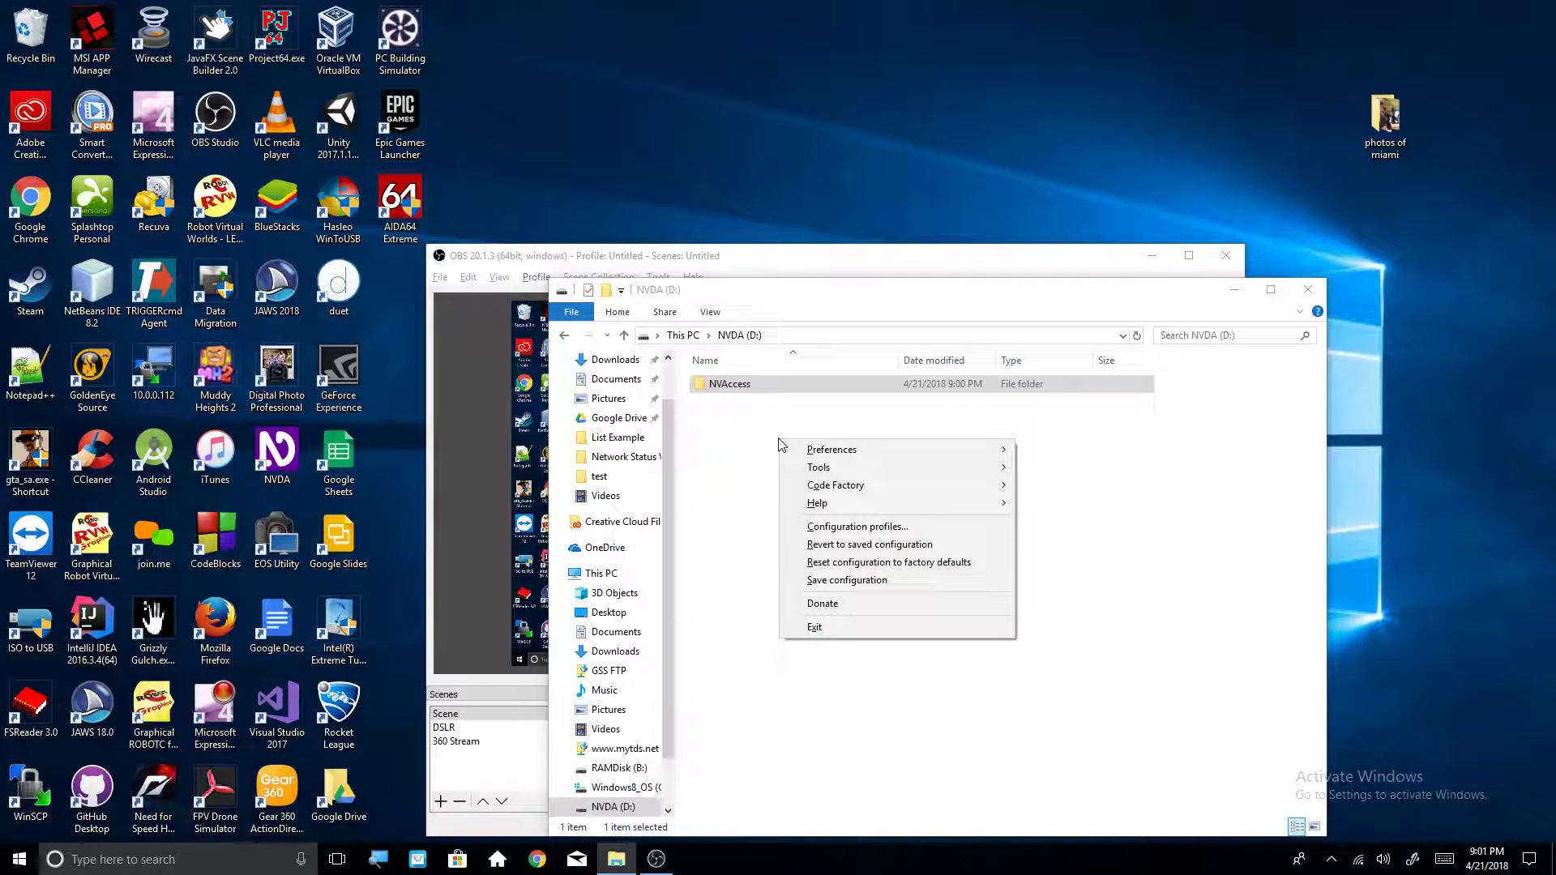
pyautogui.press('Down')
pyautogui.press('Down')
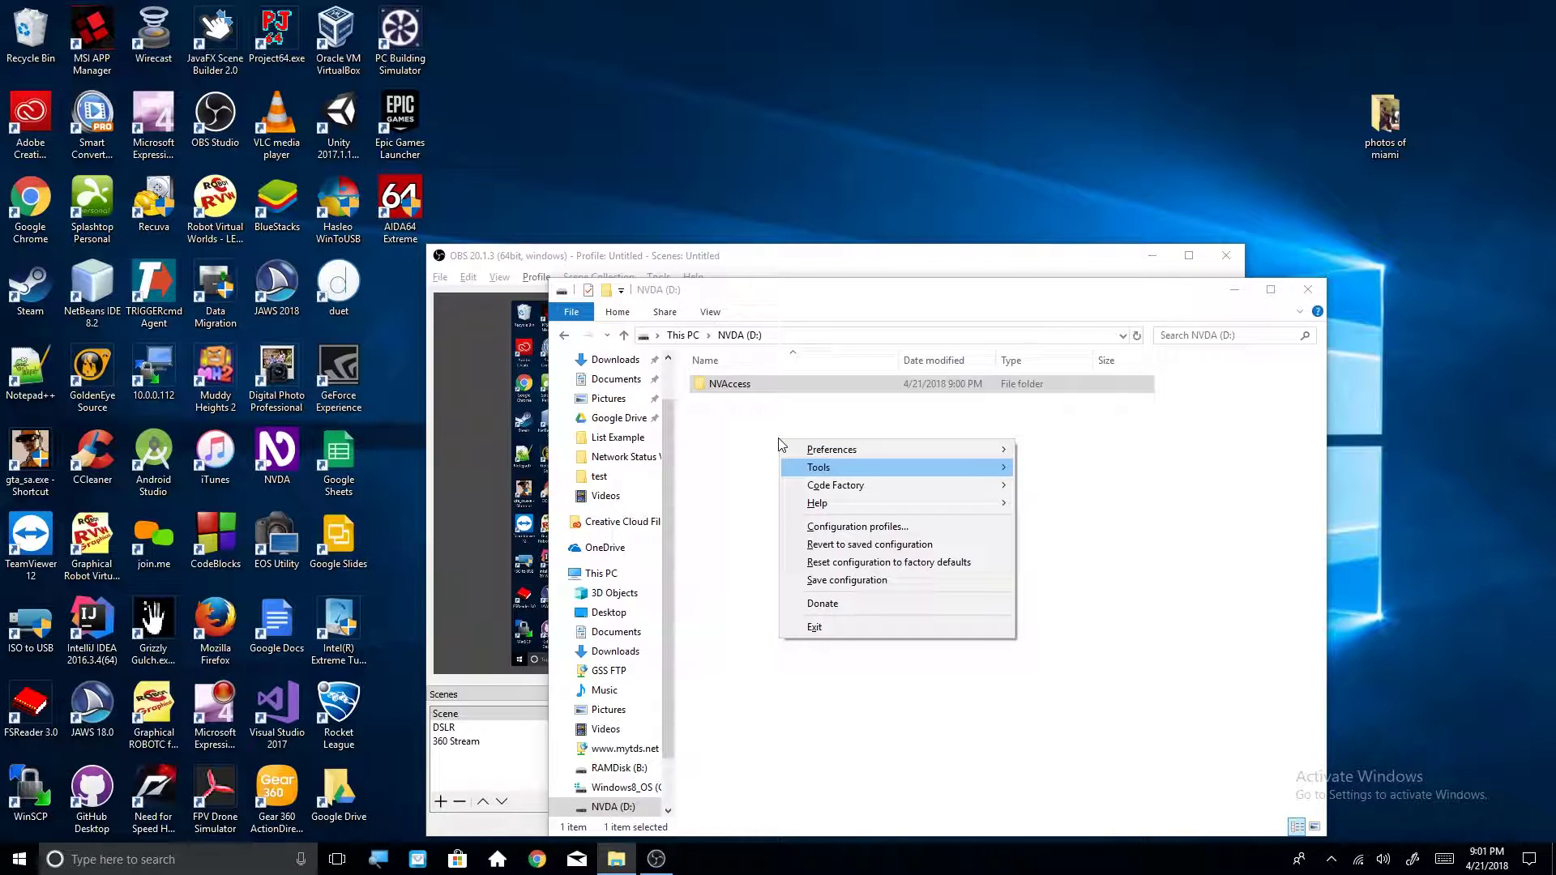
pyautogui.press('Right')
pyautogui.press('Down')
pyautogui.press('Down')
pyautogui.press('Down')
pyautogui.press('Down')
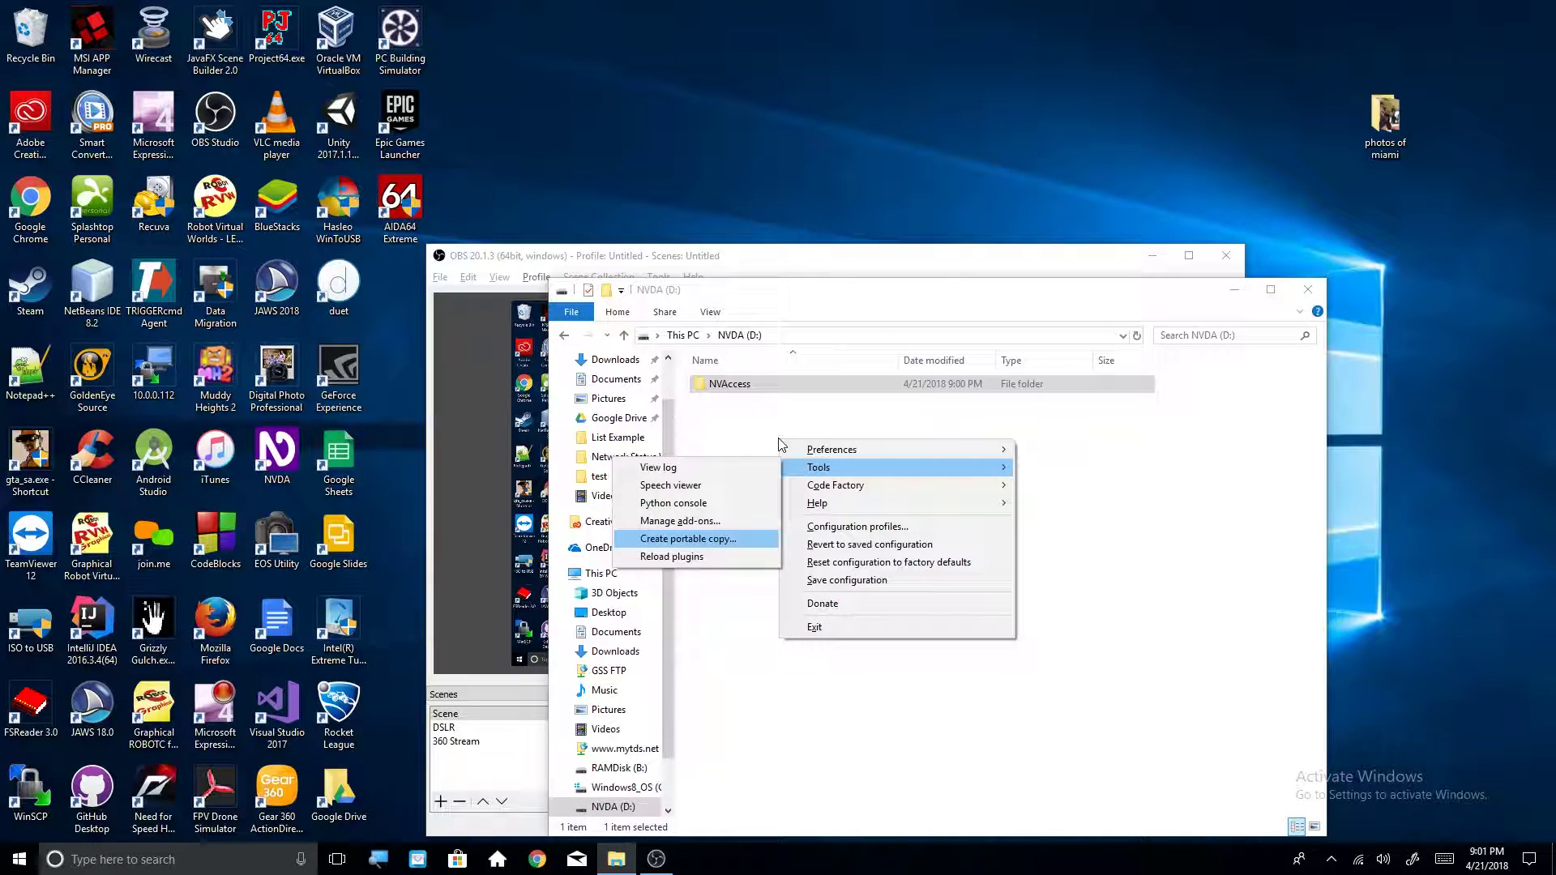
pyautogui.press('Escape')
pyautogui.press('Escape')
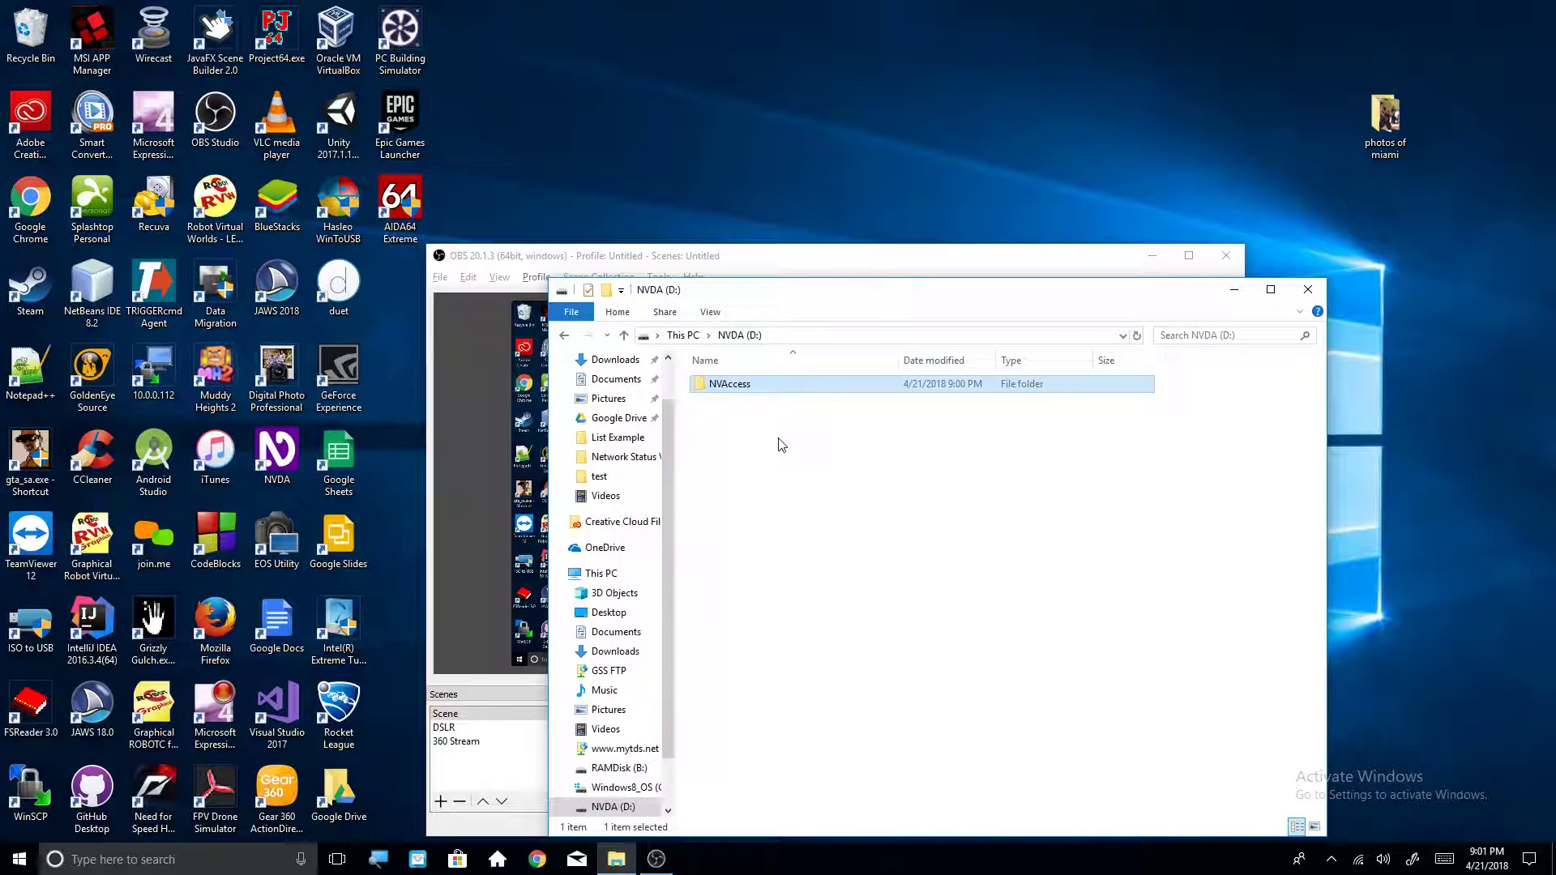
# Start creating a portable copy with the NVDA screen reader's tools
pyautogui.press('Insert+n')
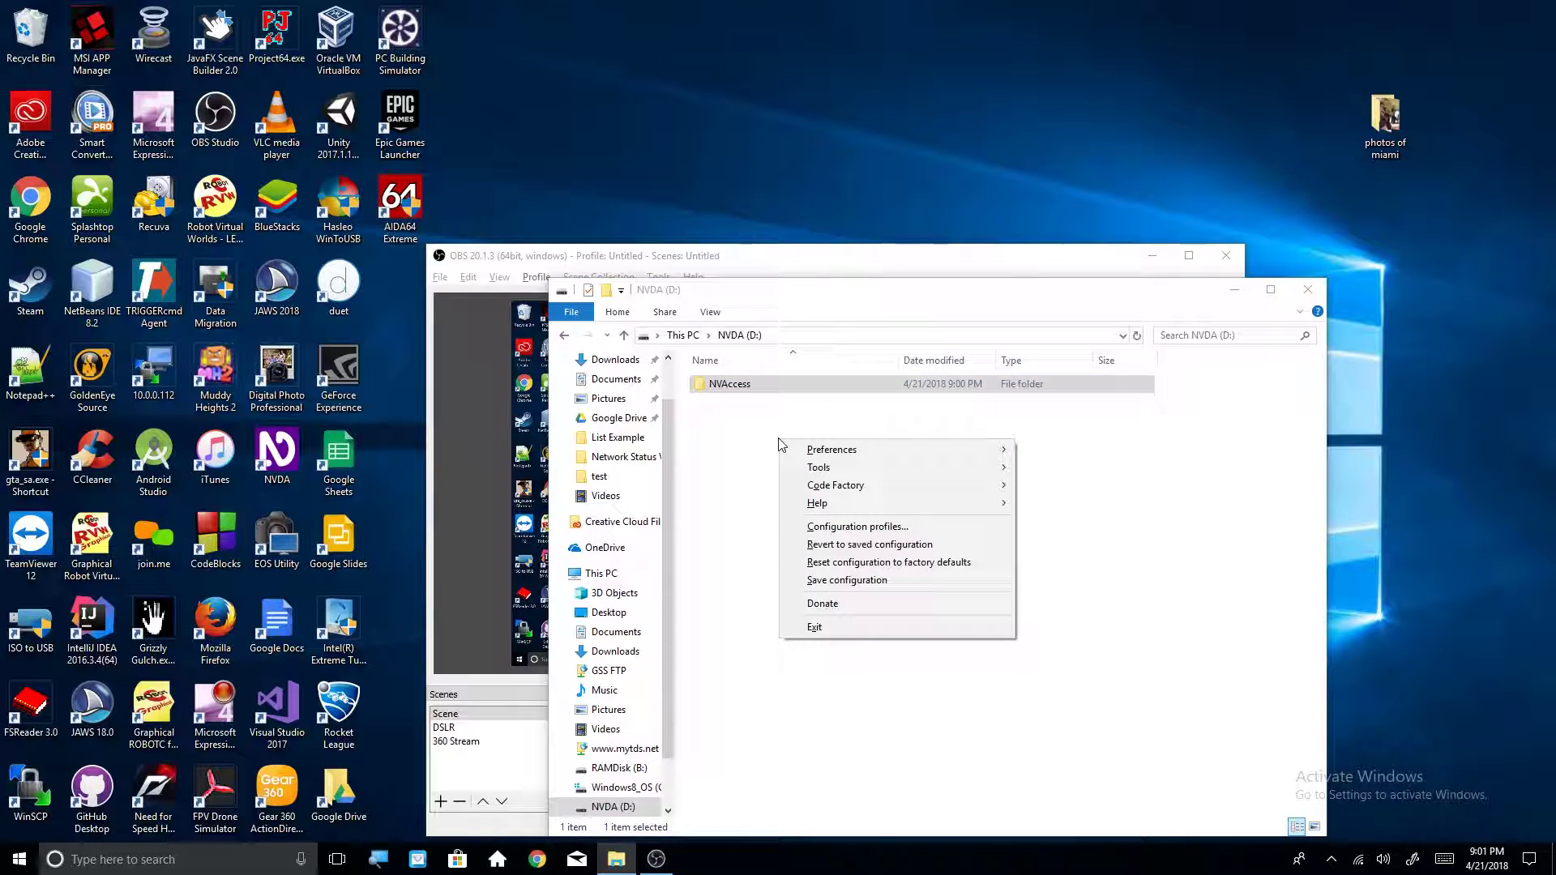
pyautogui.press('Down')
pyautogui.press('Right')
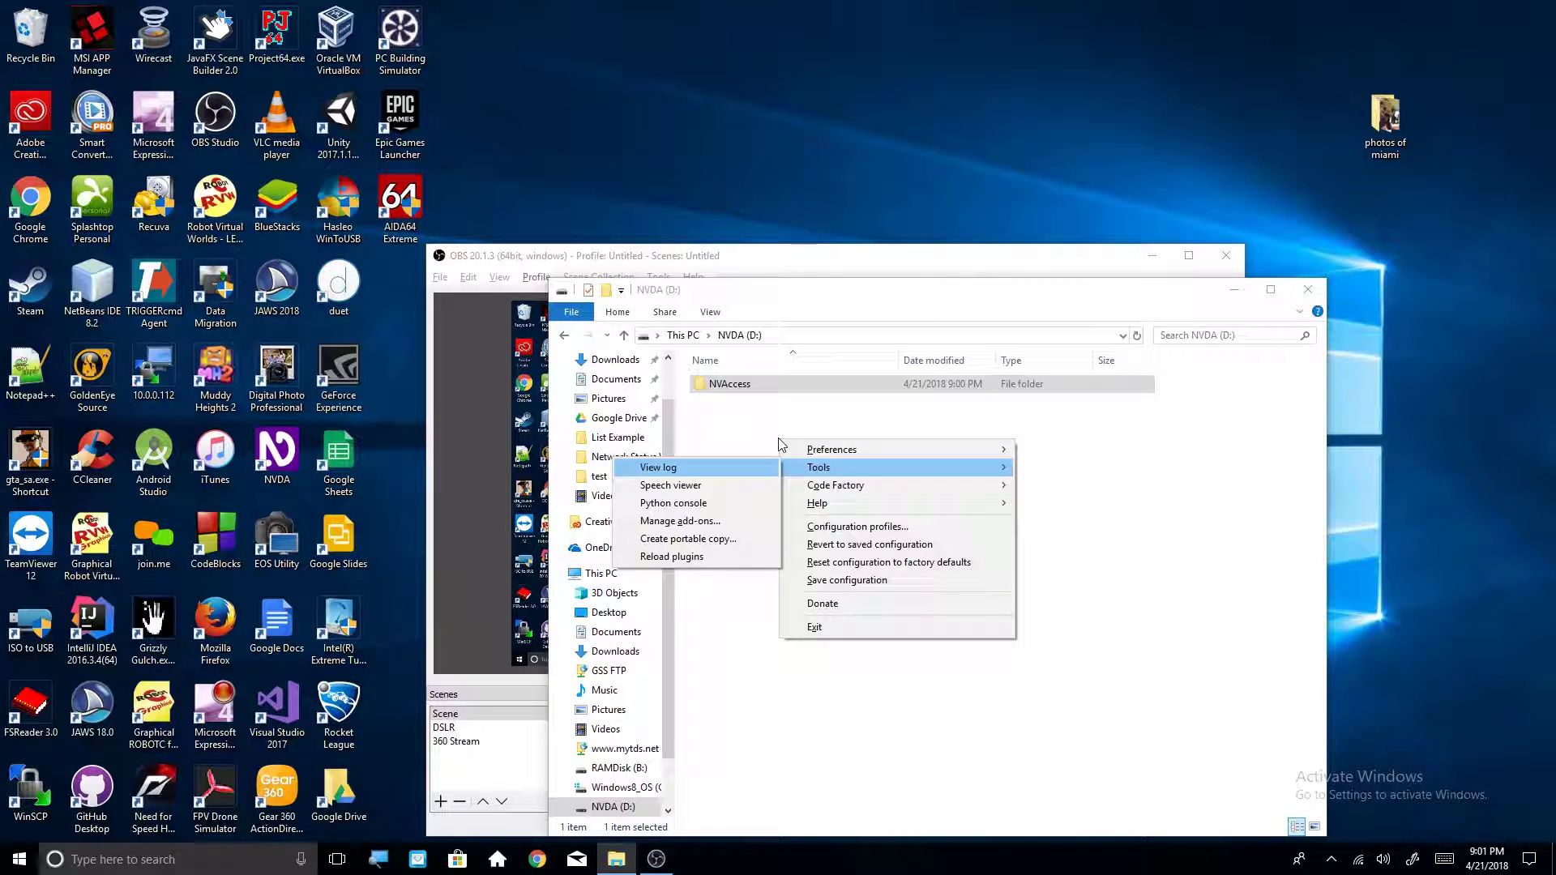
pyautogui.press('Down')
pyautogui.press('Down')
pyautogui.press('Down')
pyautogui.press('Down')
pyautogui.press('Return')
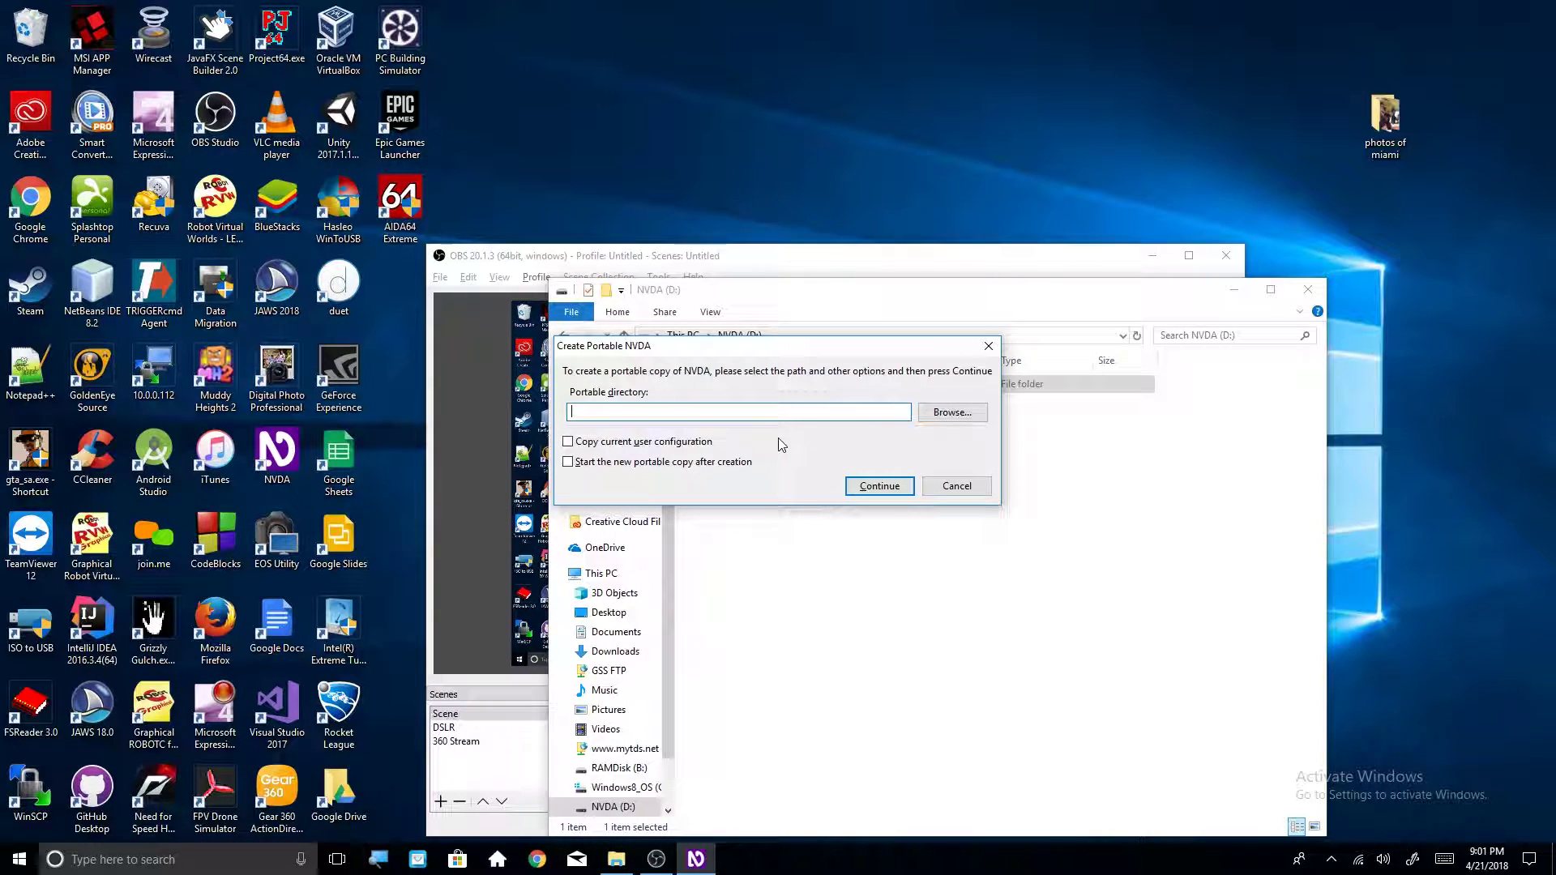
# Set the portable directory to the NVDA (D:) drive
pyautogui.press('Tab')
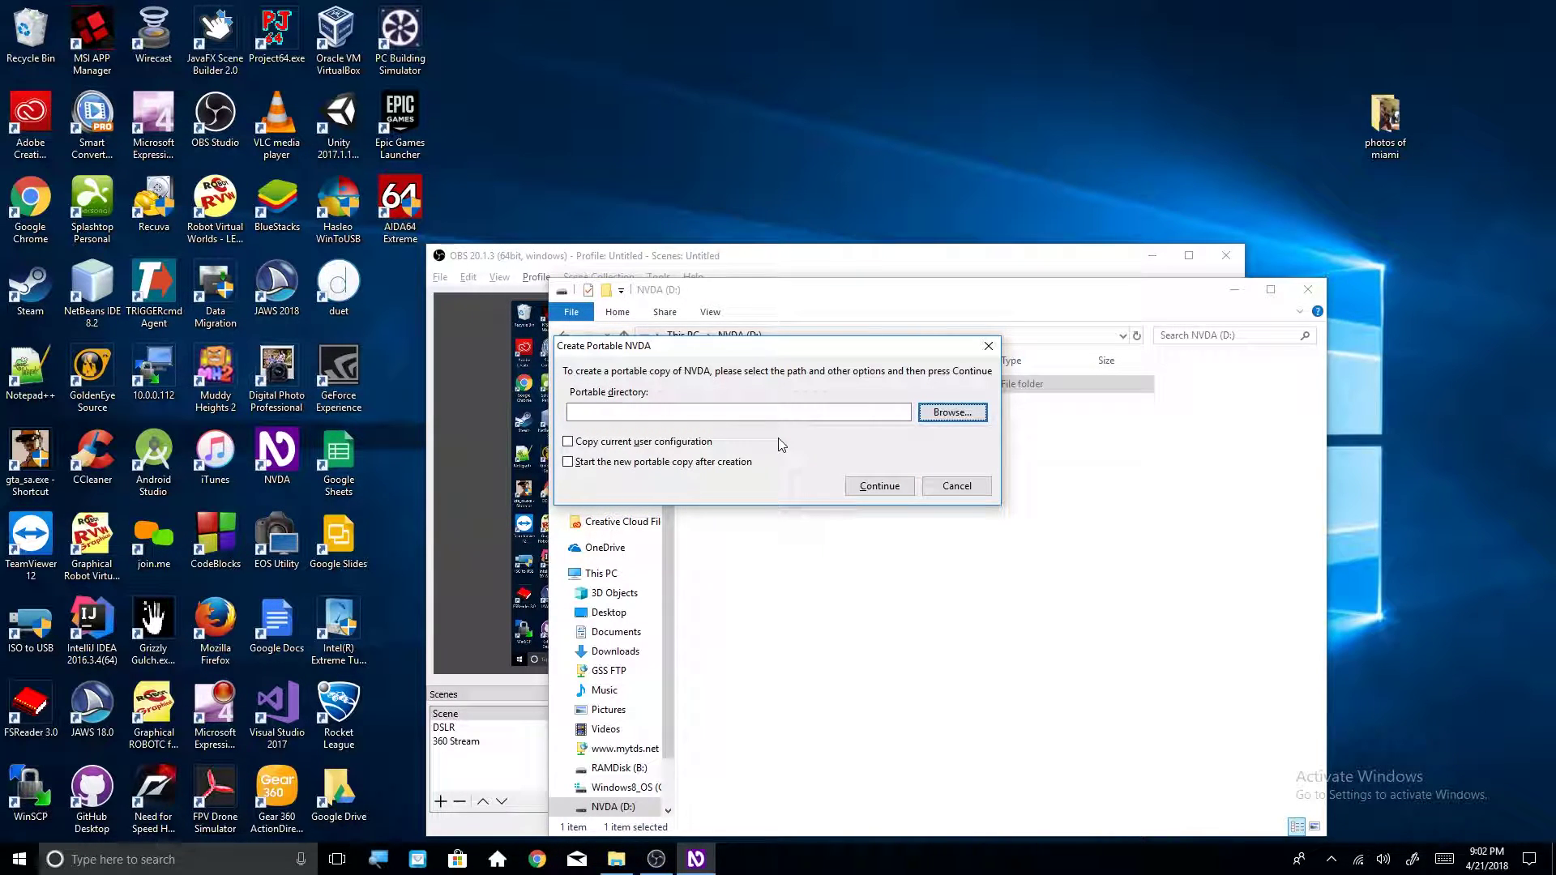
pyautogui.press('Return')
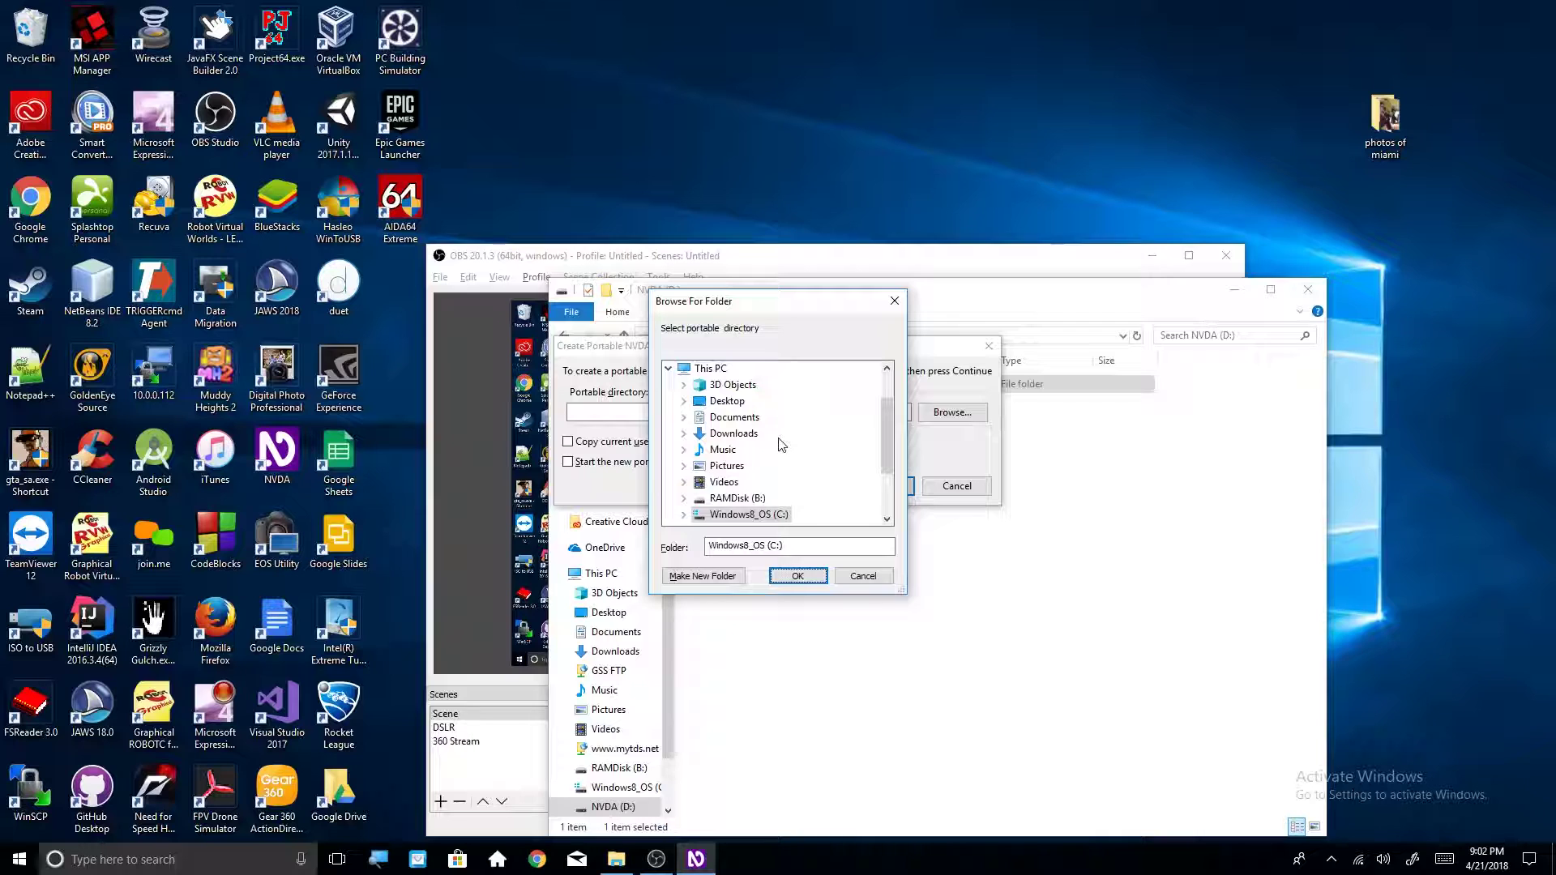
pyautogui.press('Tab')
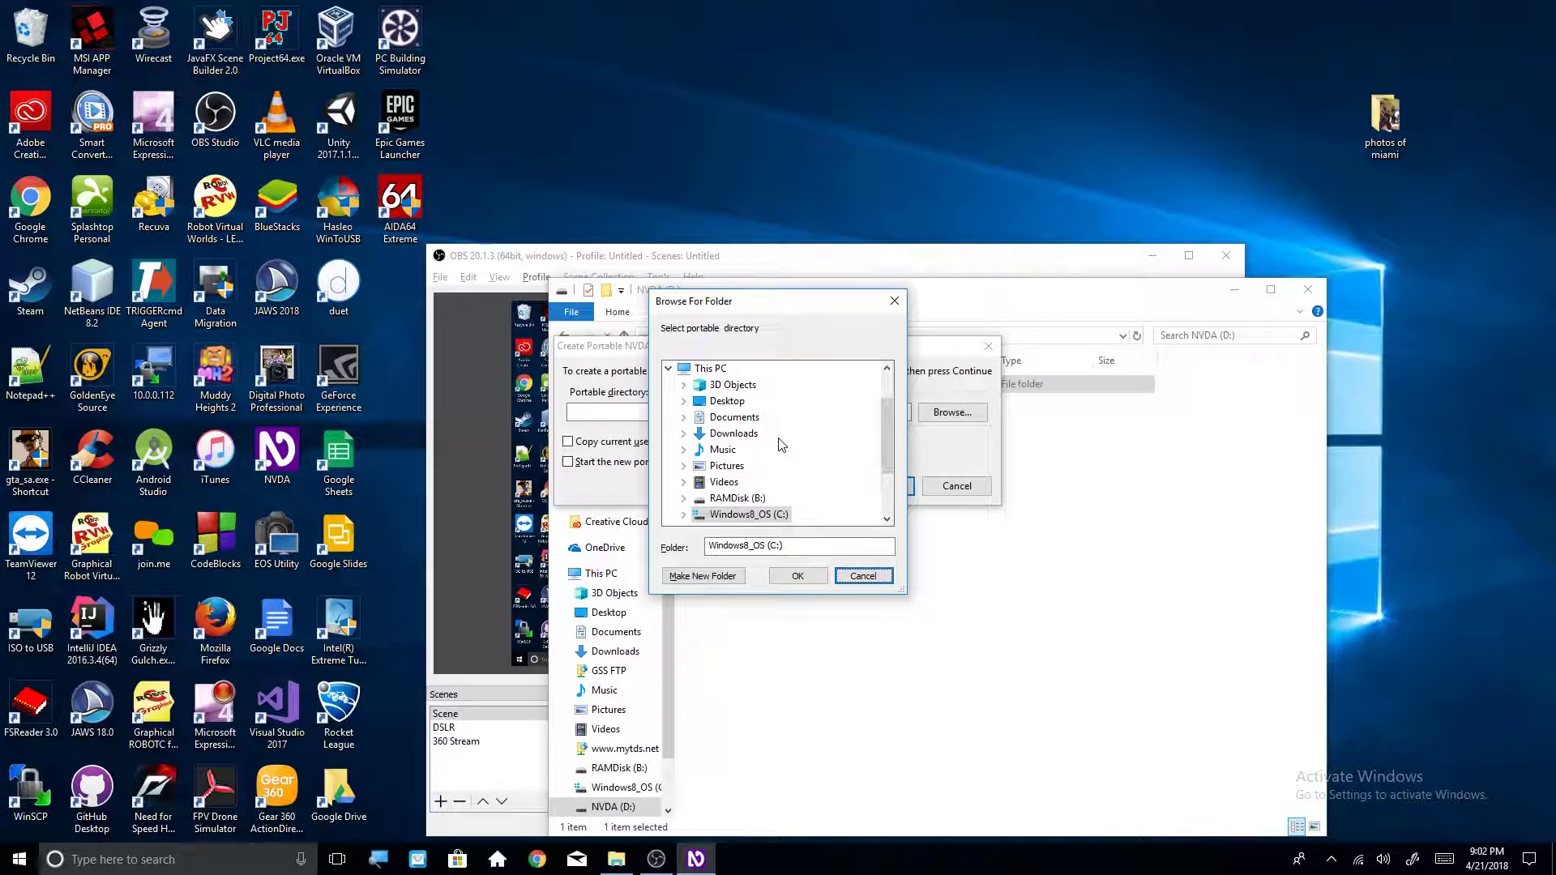
pyautogui.hotkey('shift', 'Tab')
pyautogui.hotkey('shift', 'Tab')
pyautogui.hotkey('shift', 'Tab')
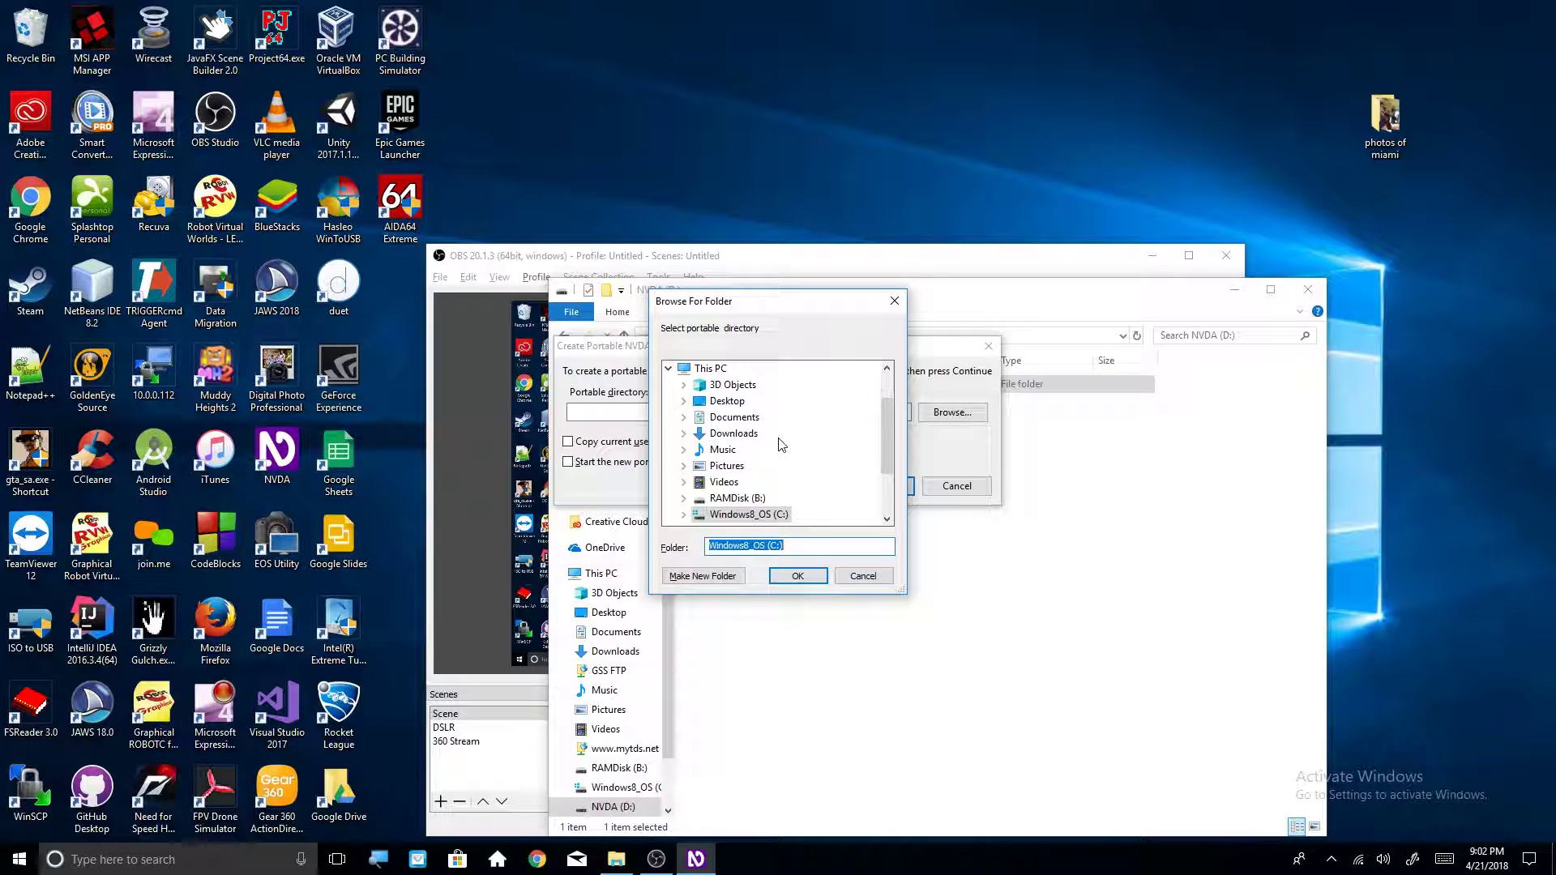
pyautogui.hotkey('shift', 'Tab')
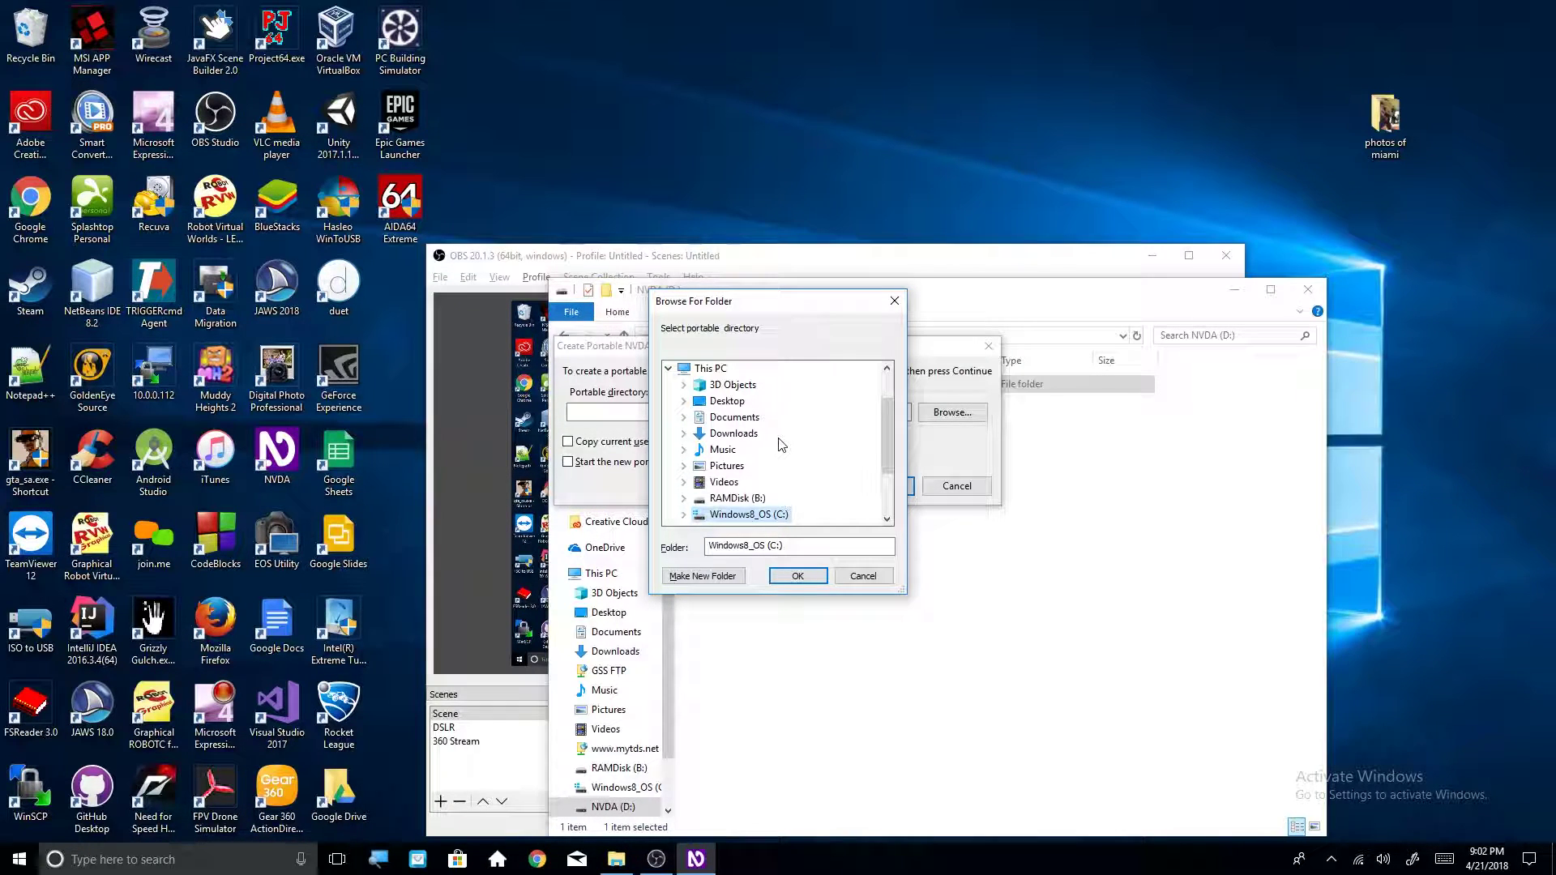
pyautogui.press('Down')
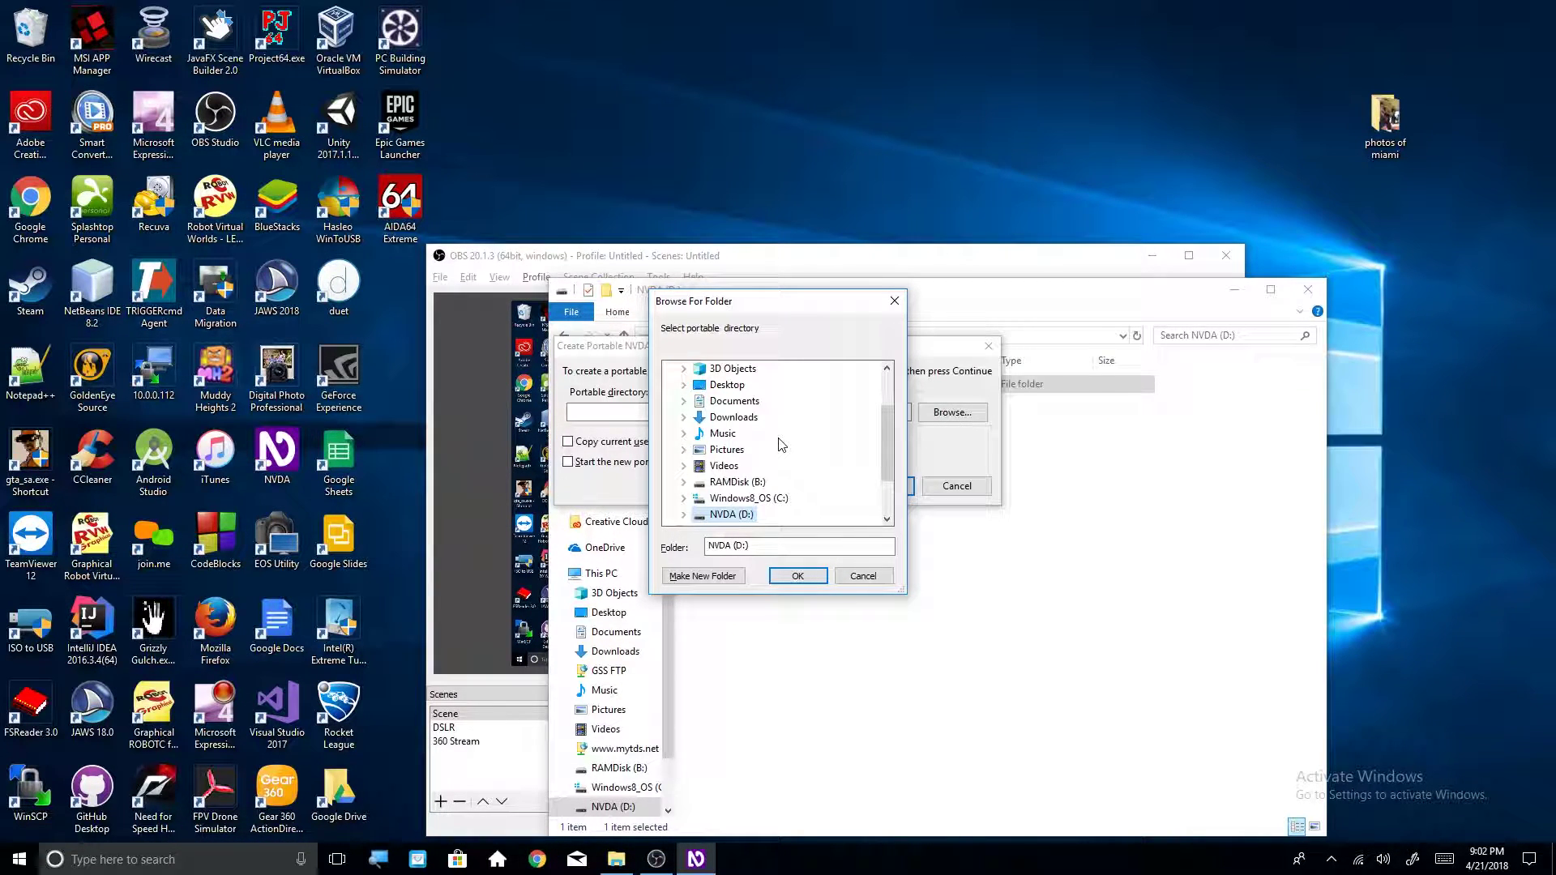
pyautogui.press('Return')
# Browse for the portable directory again and choose the NVAccess folder on the NVDA (D:) drive
pyautogui.press('Tab')
pyautogui.press('space')
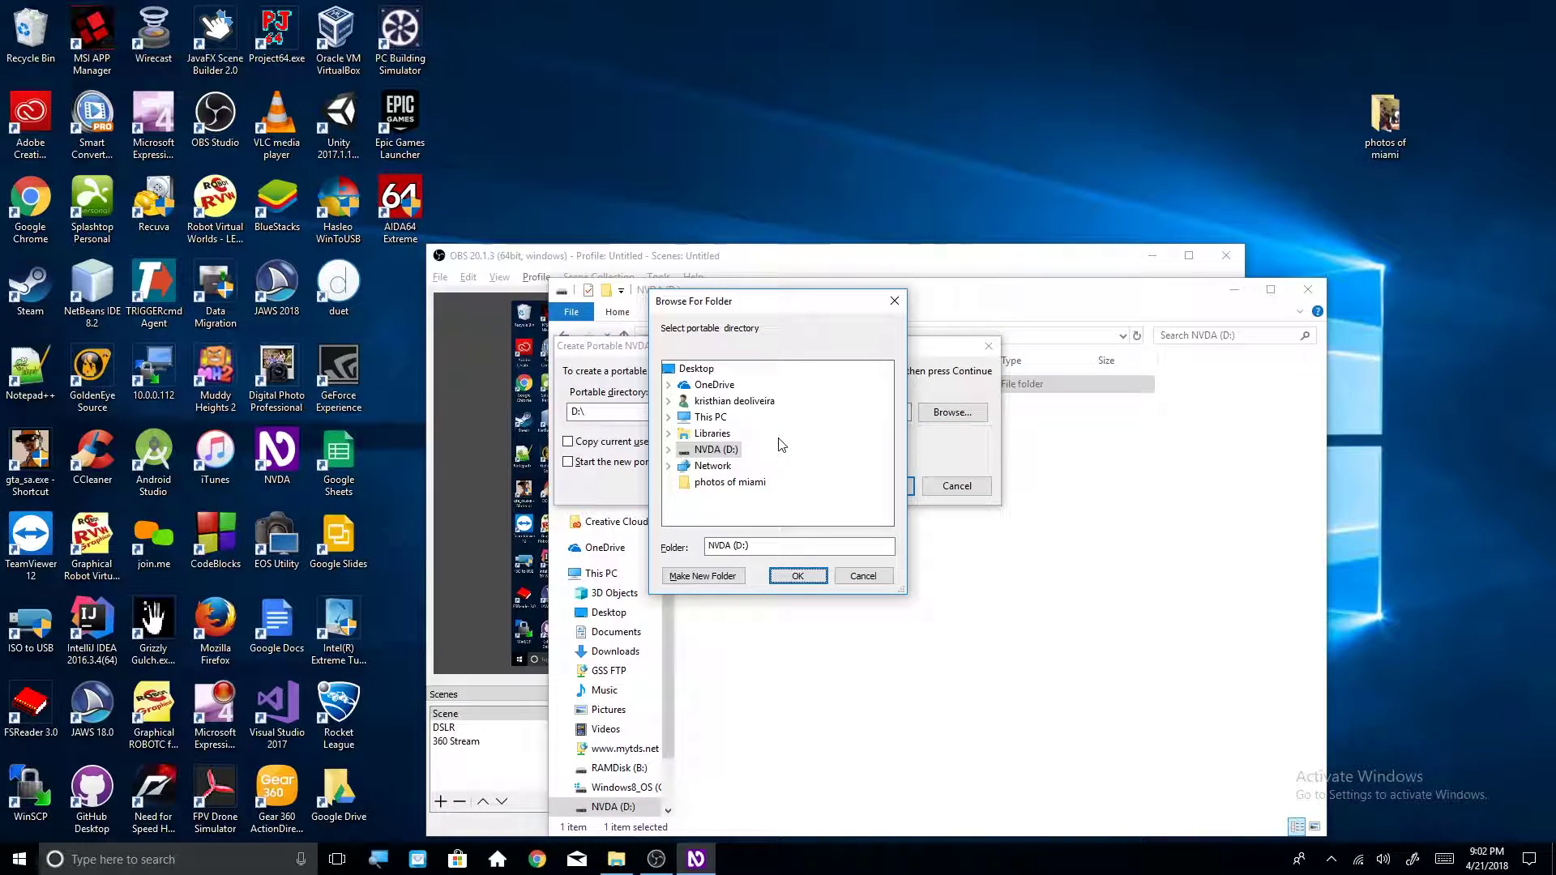
pyautogui.hotkey('shift', 'Tab')
pyautogui.hotkey('shift', 'Tab')
pyautogui.hotkey('shift', 'Tab')
pyautogui.press('Up')
pyautogui.press('Down')
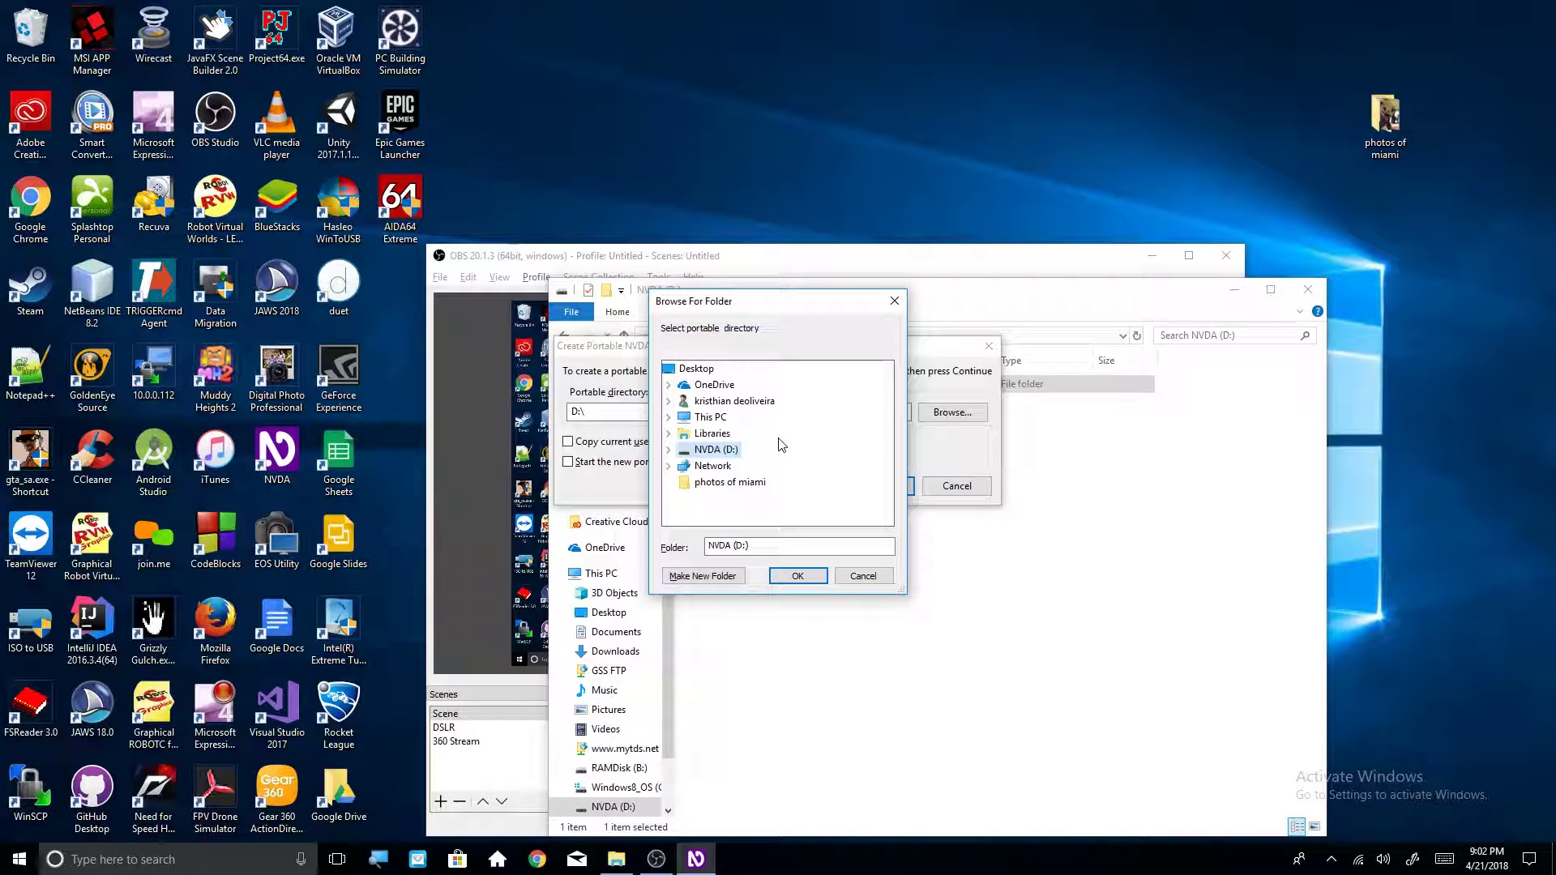
pyautogui.press('Right')
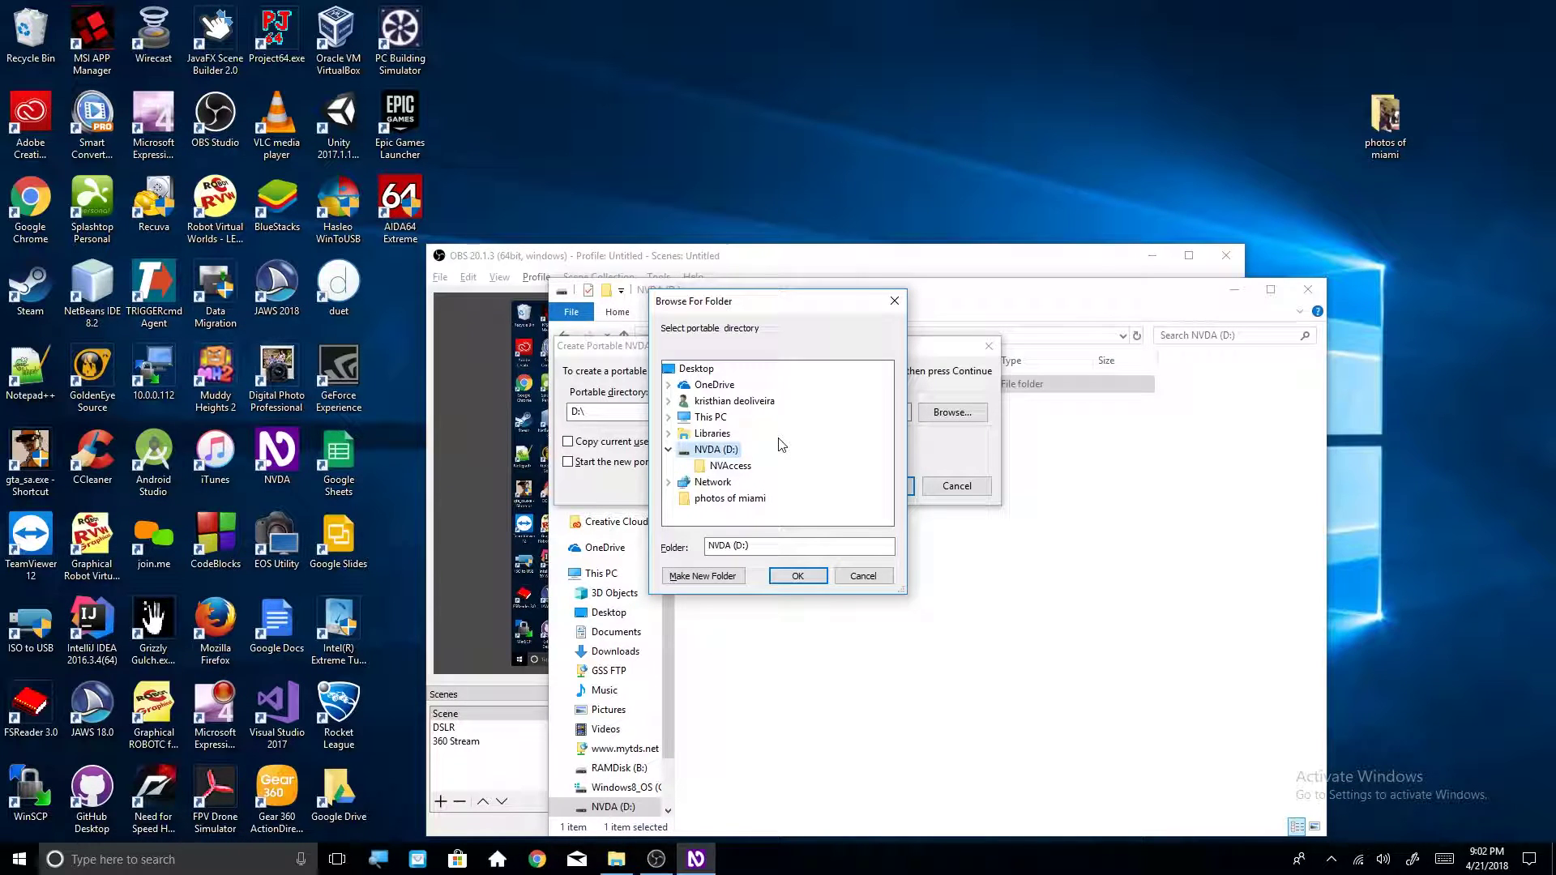
pyautogui.press('Down')
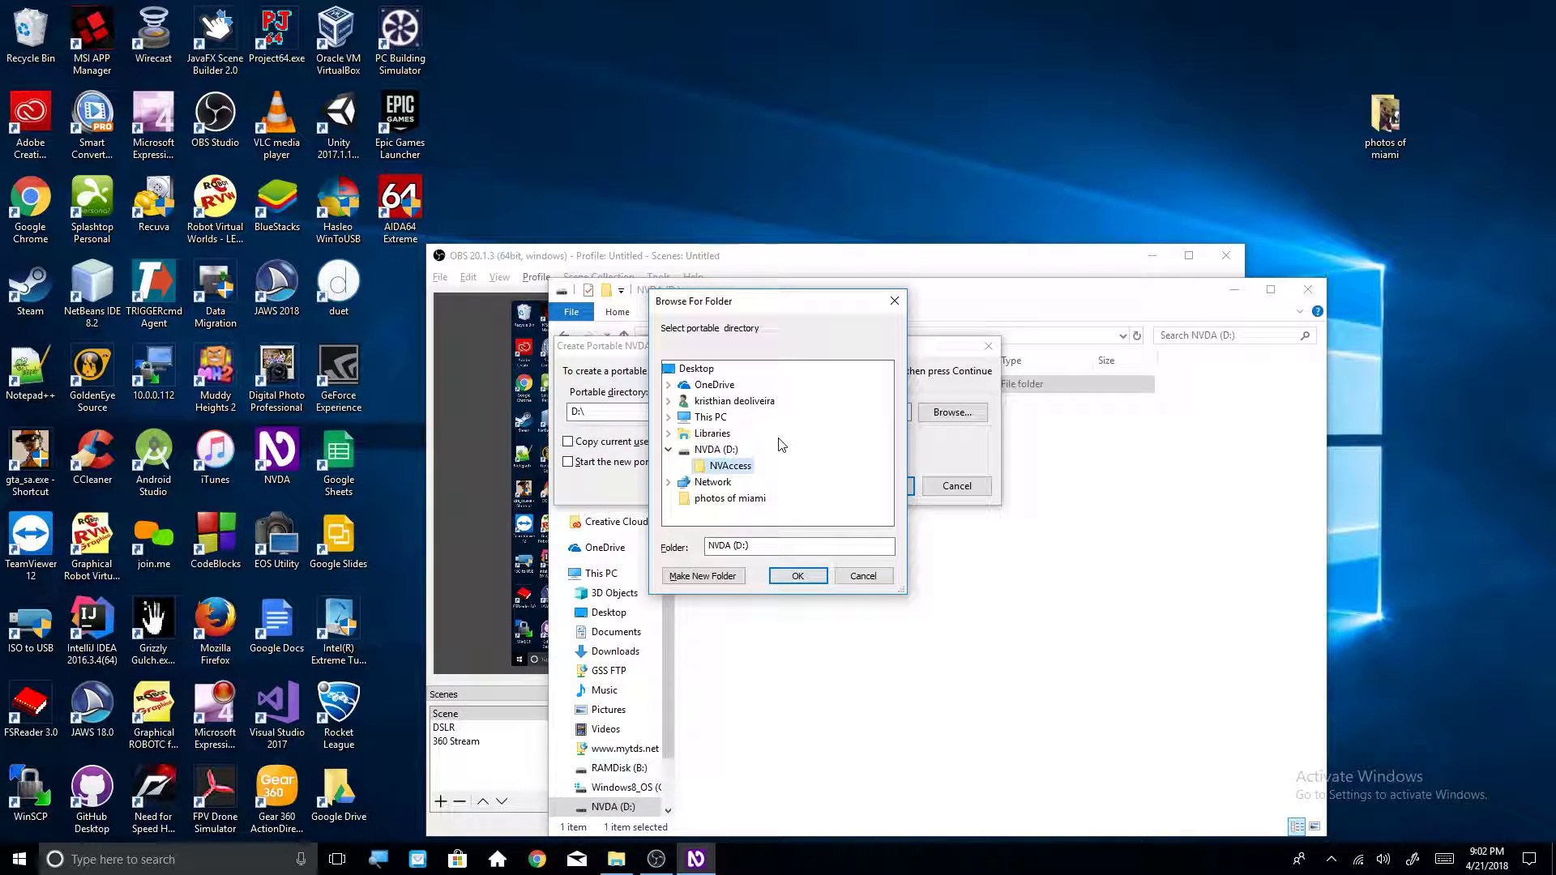
pyautogui.press('Return')
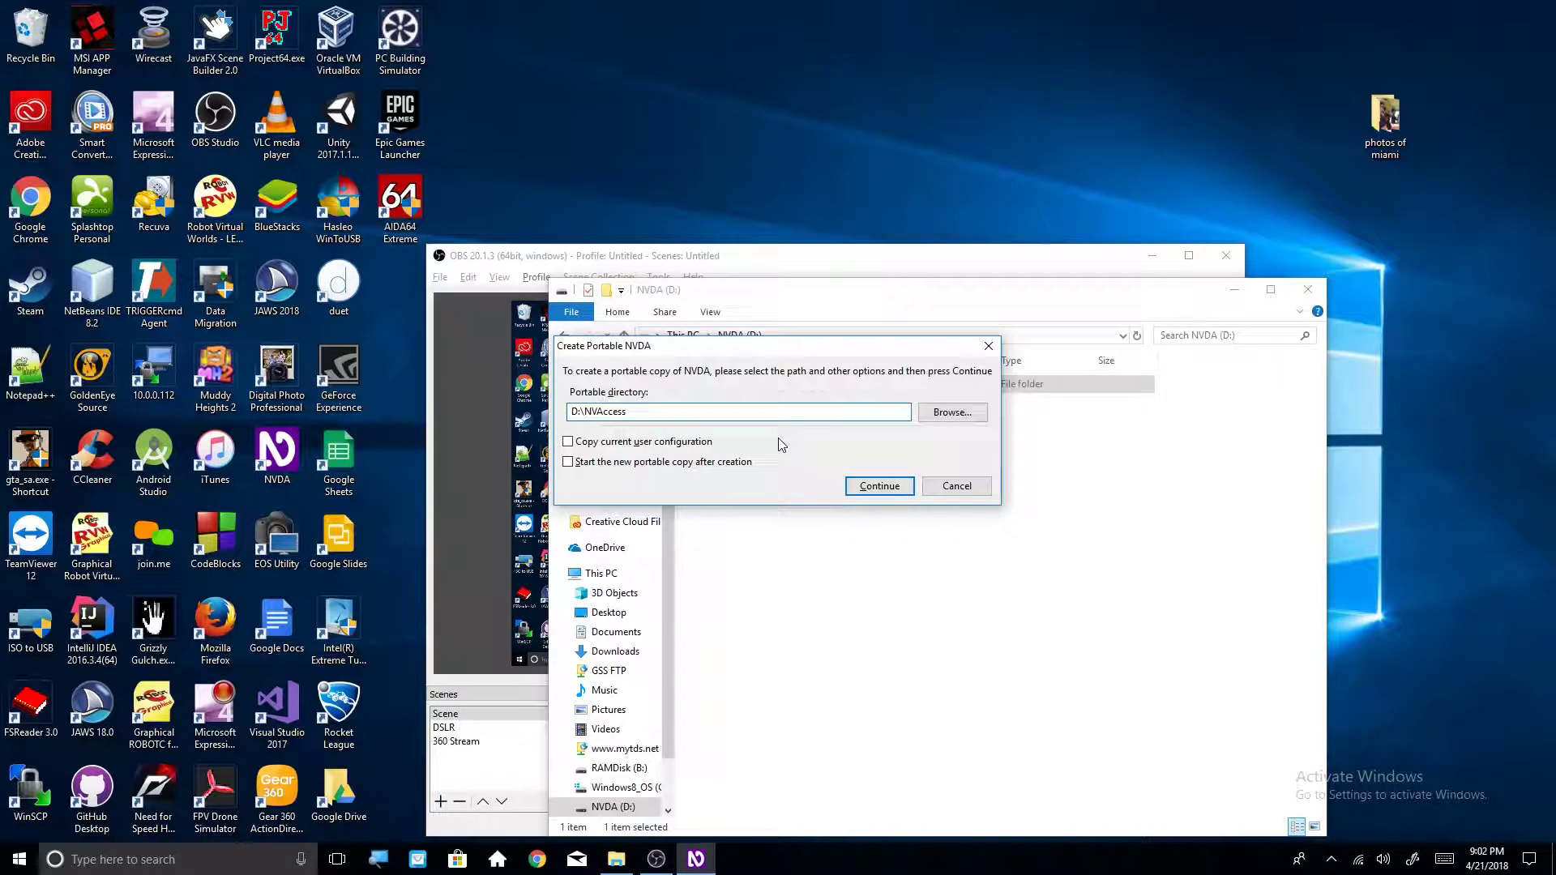
# Include the current user configuration, create the portable copy without starting it, and dismiss the completion message
pyautogui.hotkey('shift', 'Tab')
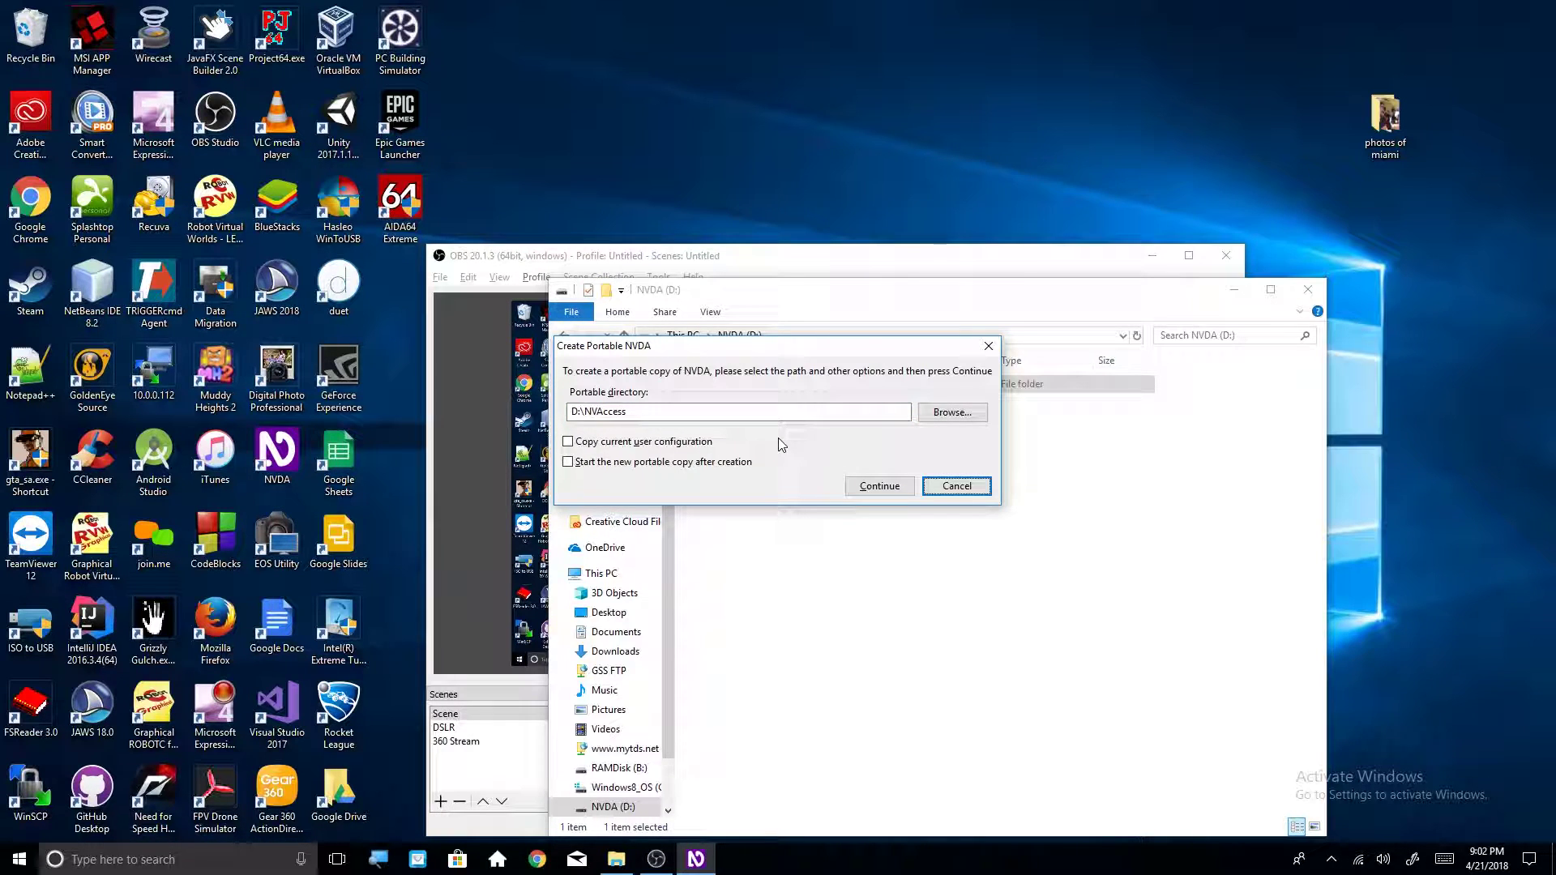
pyautogui.press('Tab')
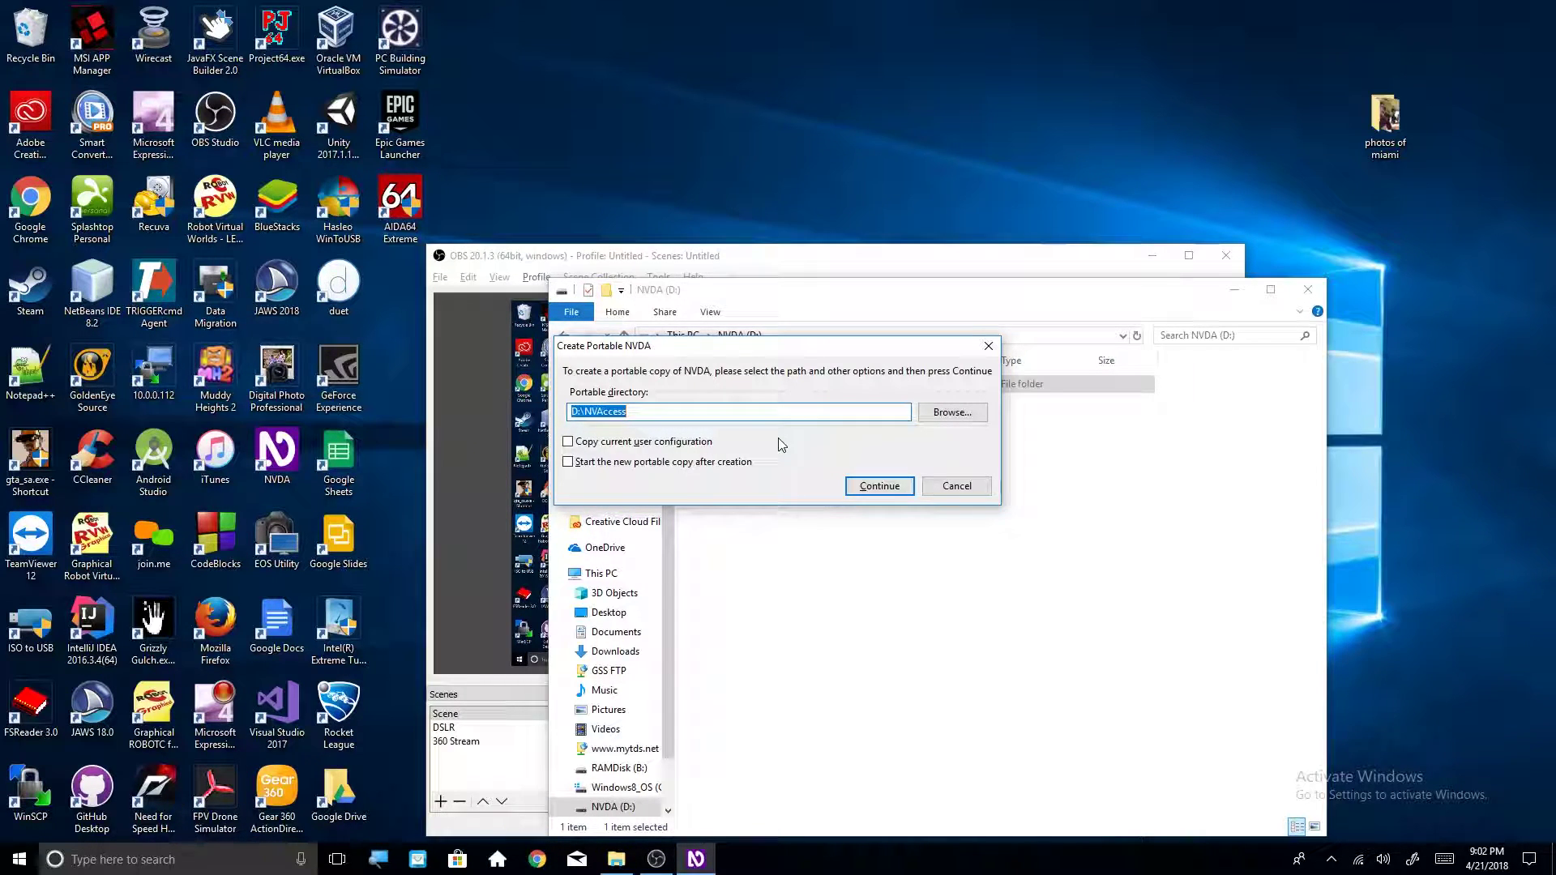
pyautogui.press('Right')
pyautogui.press('Tab')
pyautogui.press('Tab')
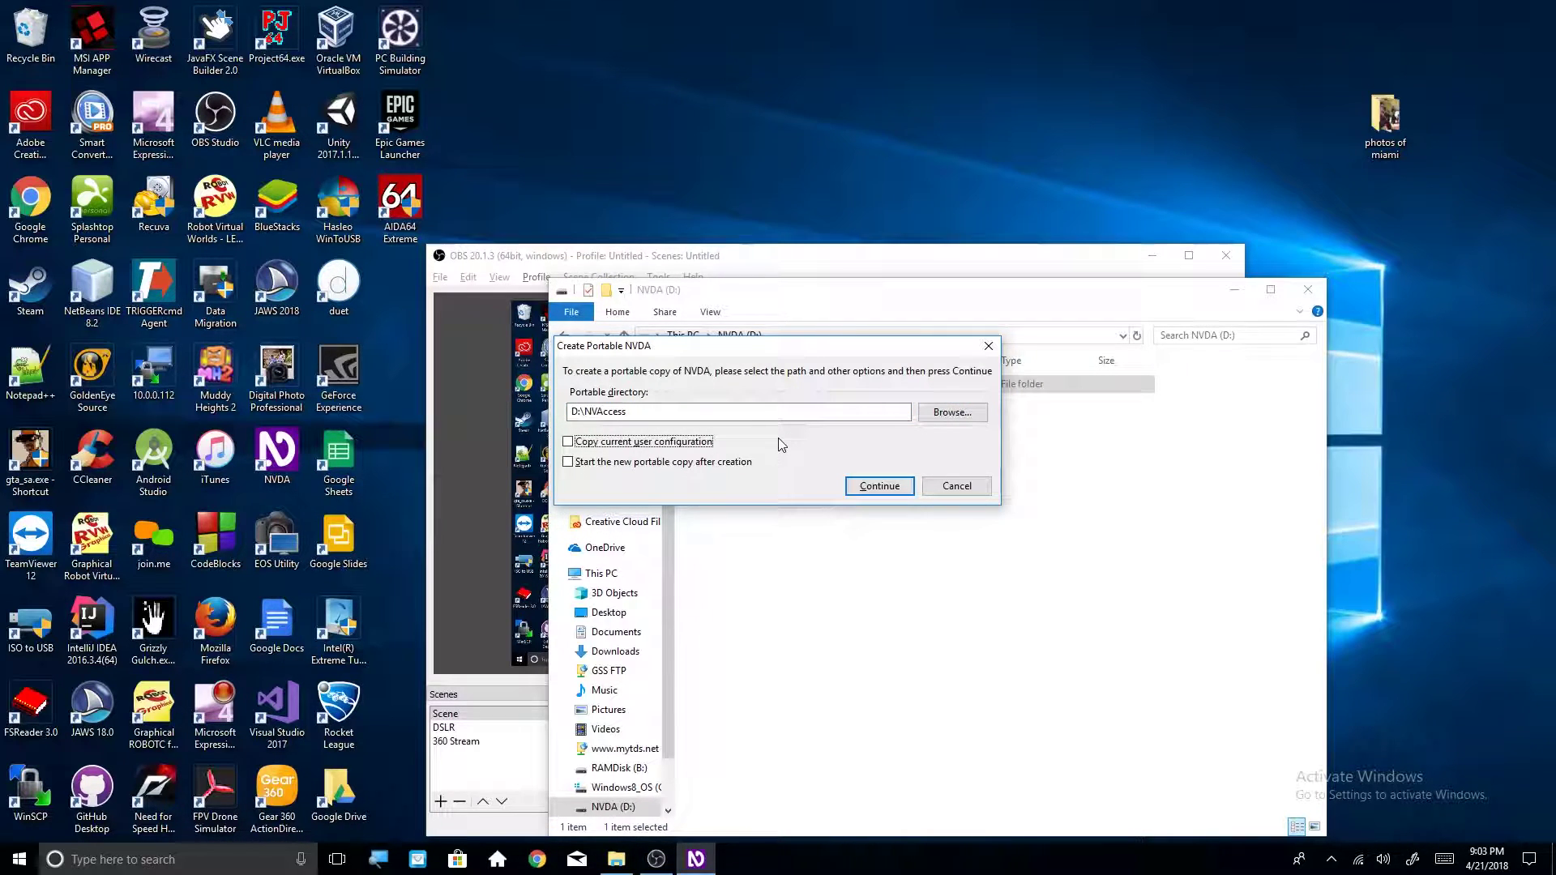
pyautogui.hotkey('shift', 'Tab')
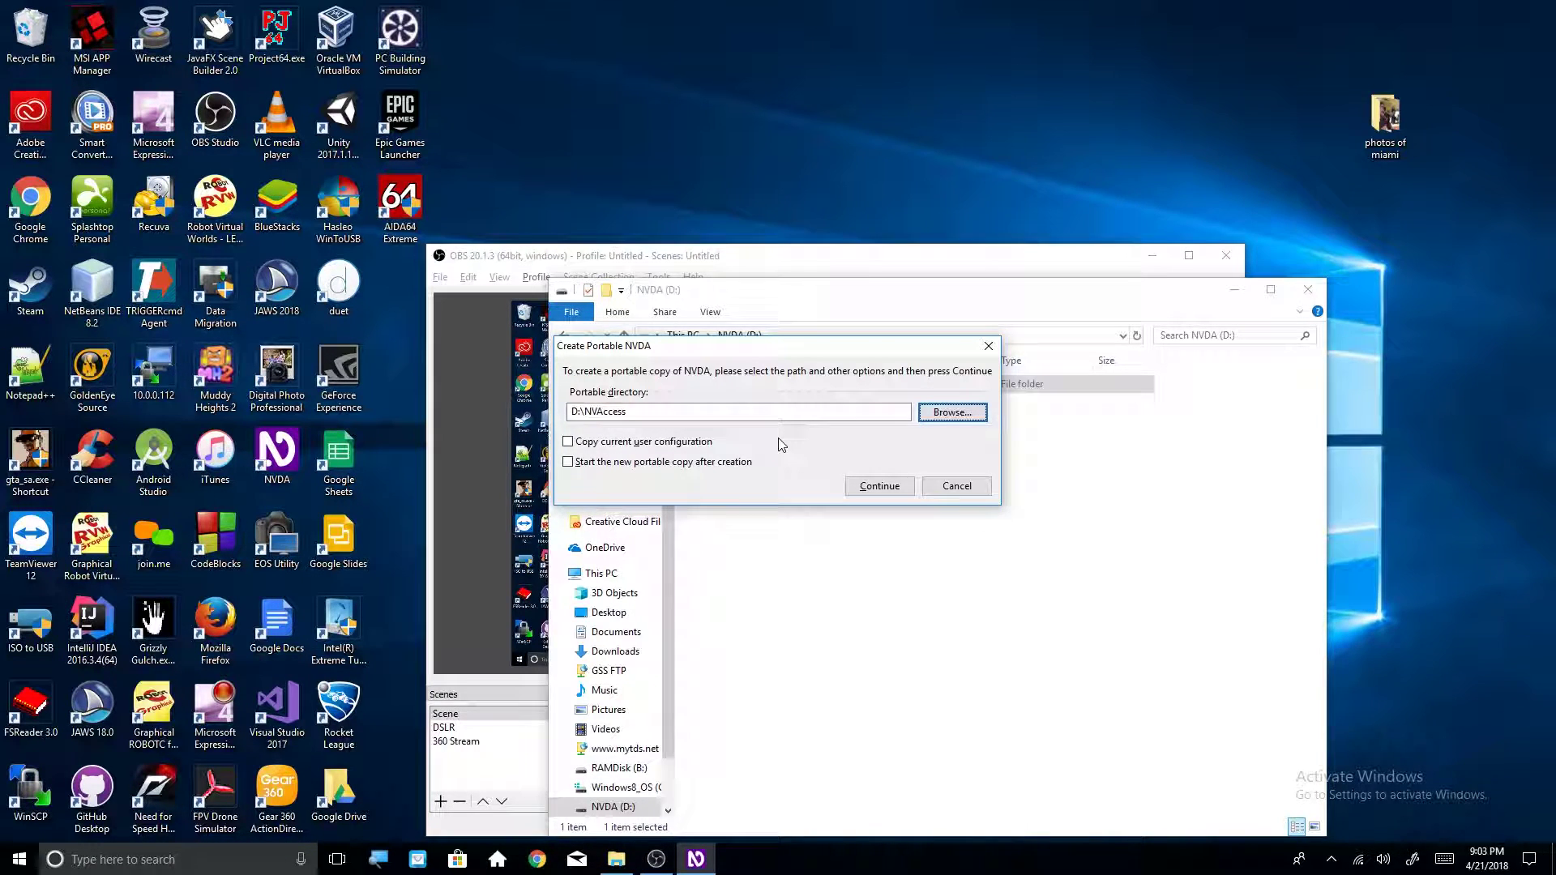
pyautogui.press('Tab')
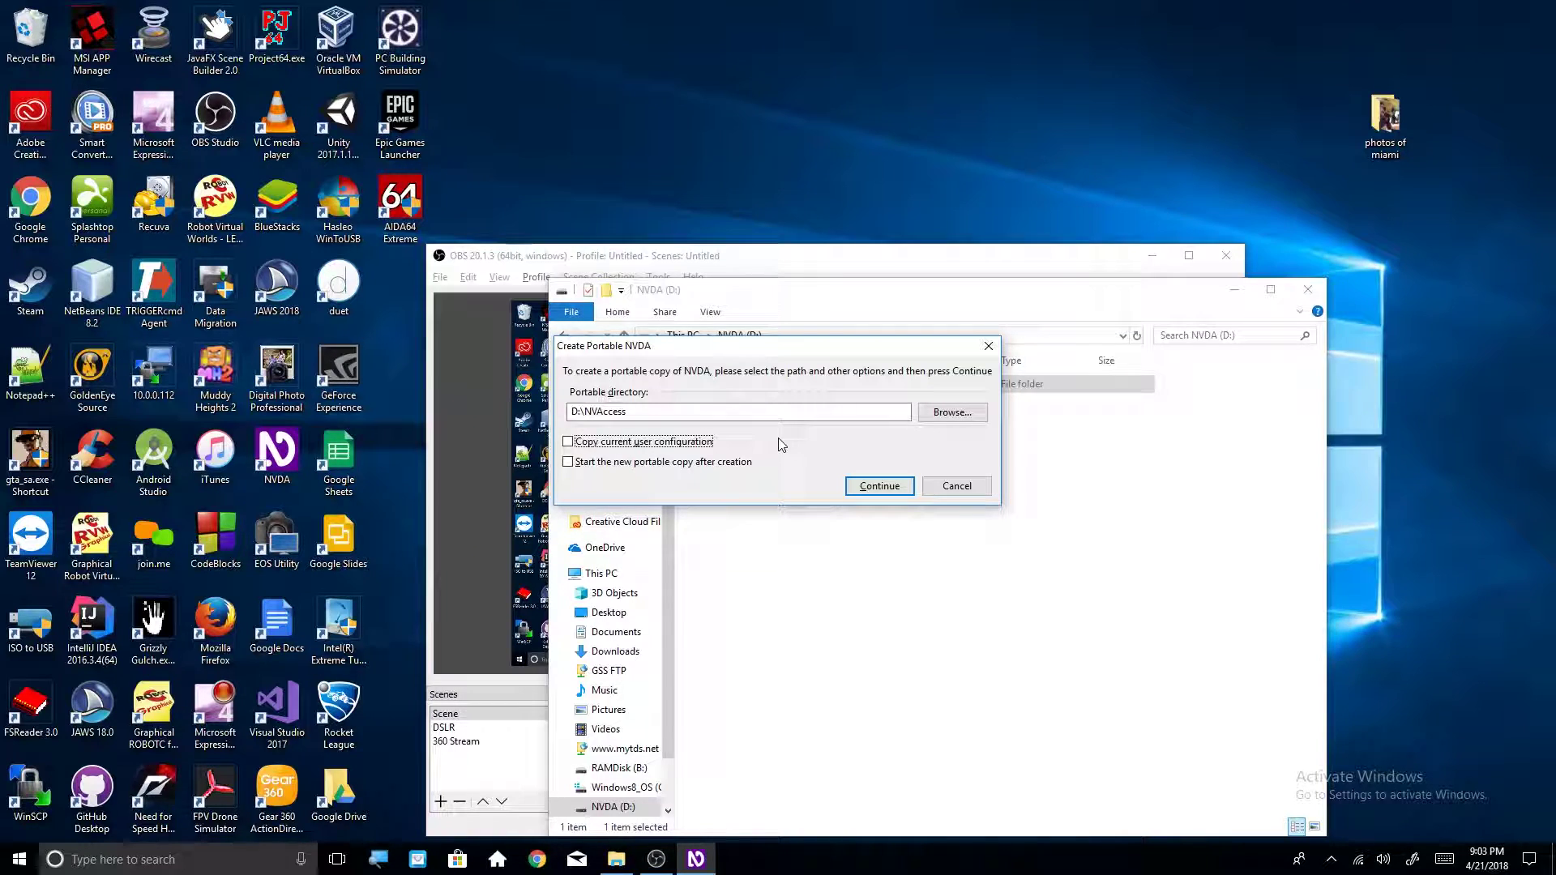
pyautogui.press('space')
pyautogui.press('Tab')
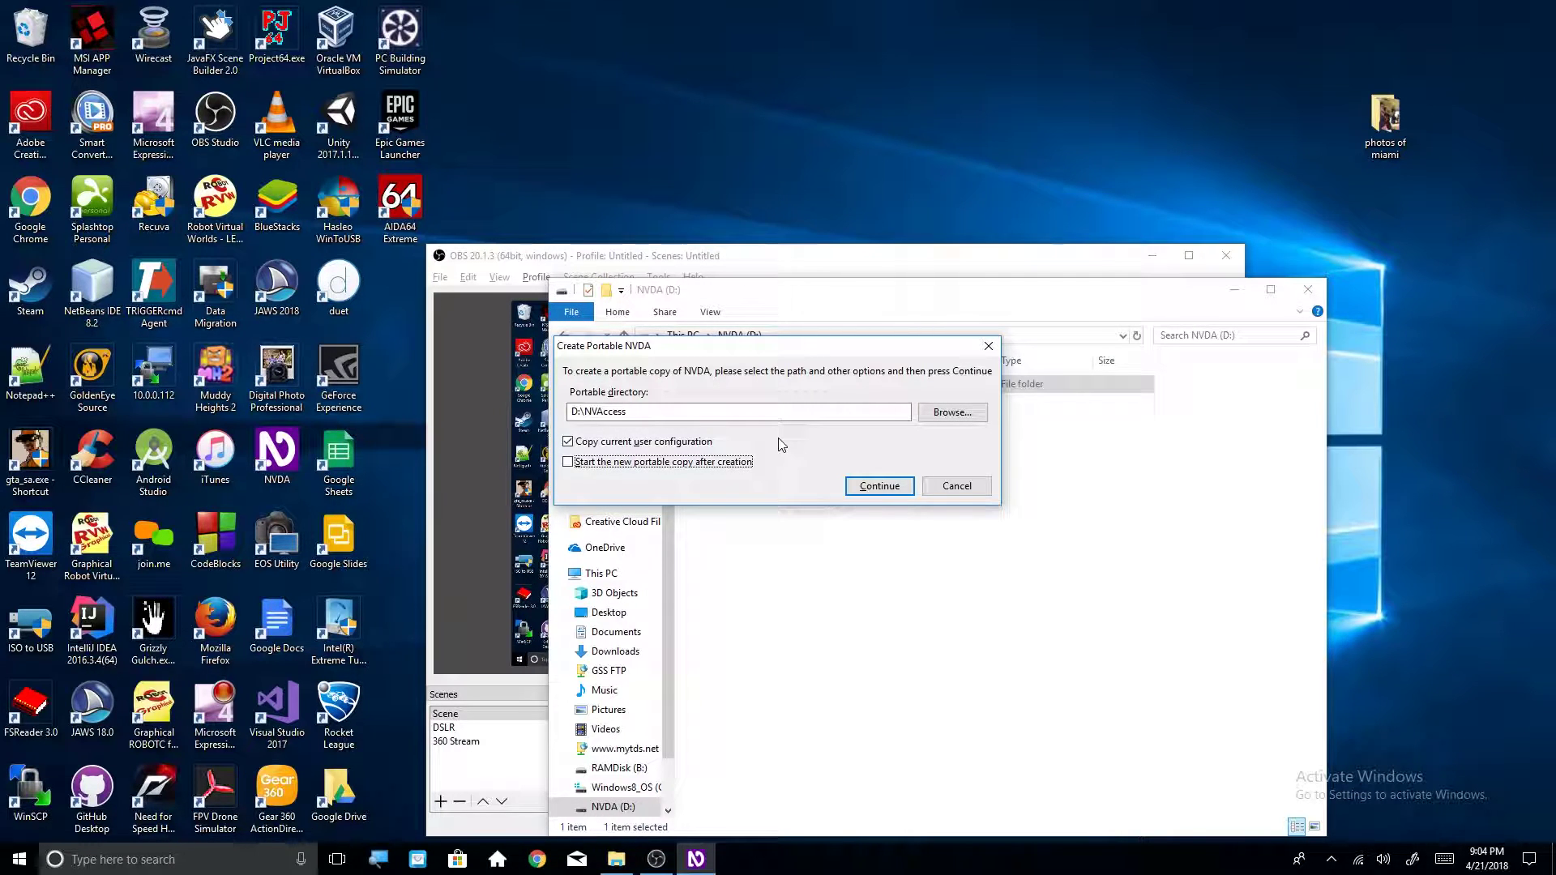
pyautogui.press('Tab')
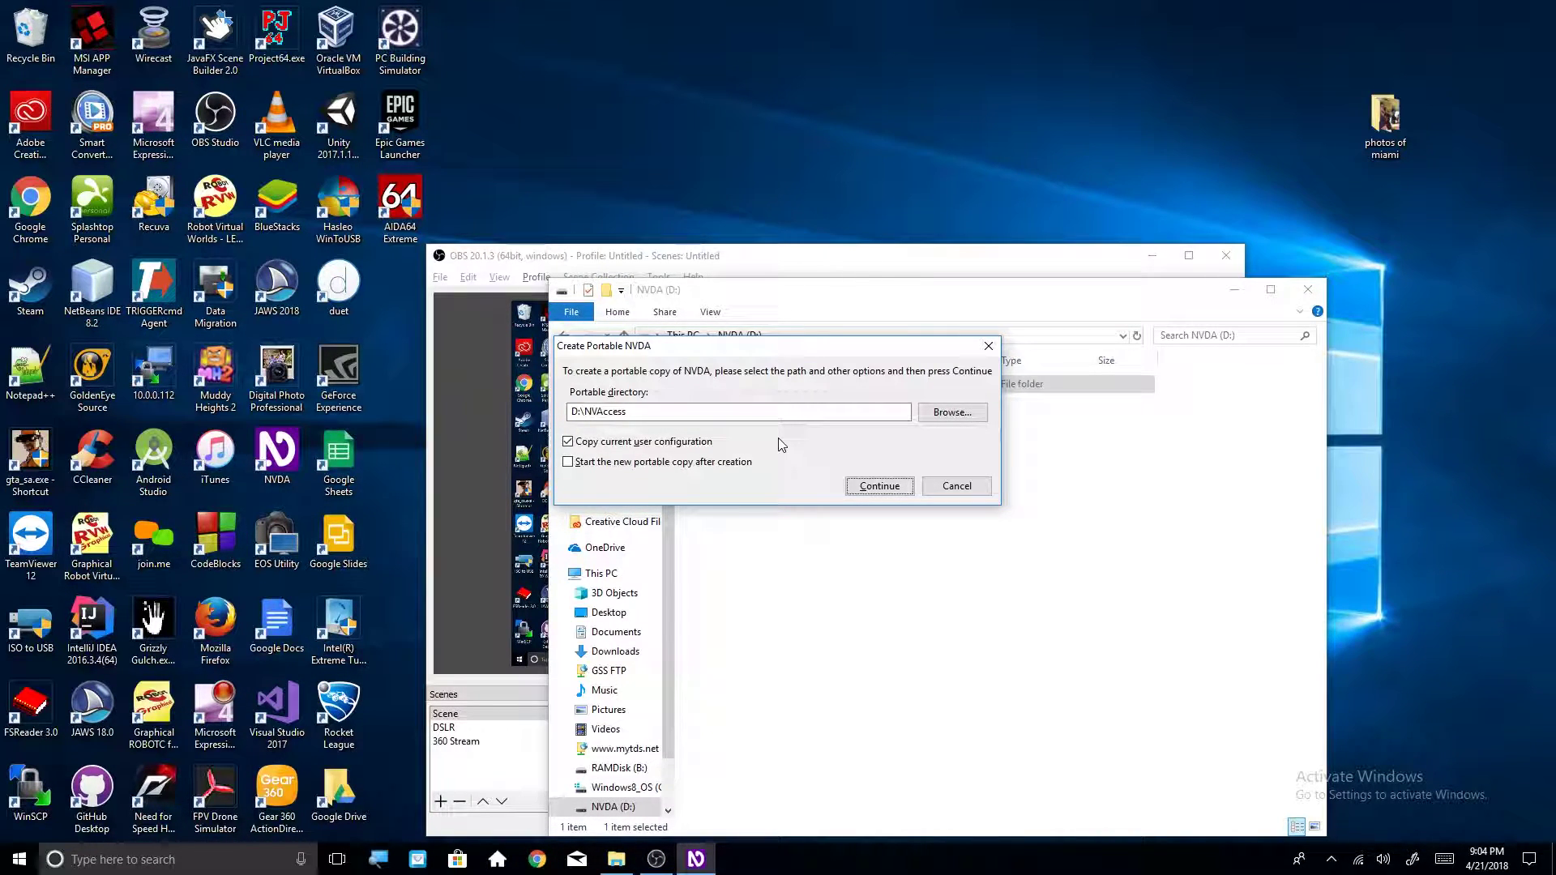
pyautogui.press('Return')
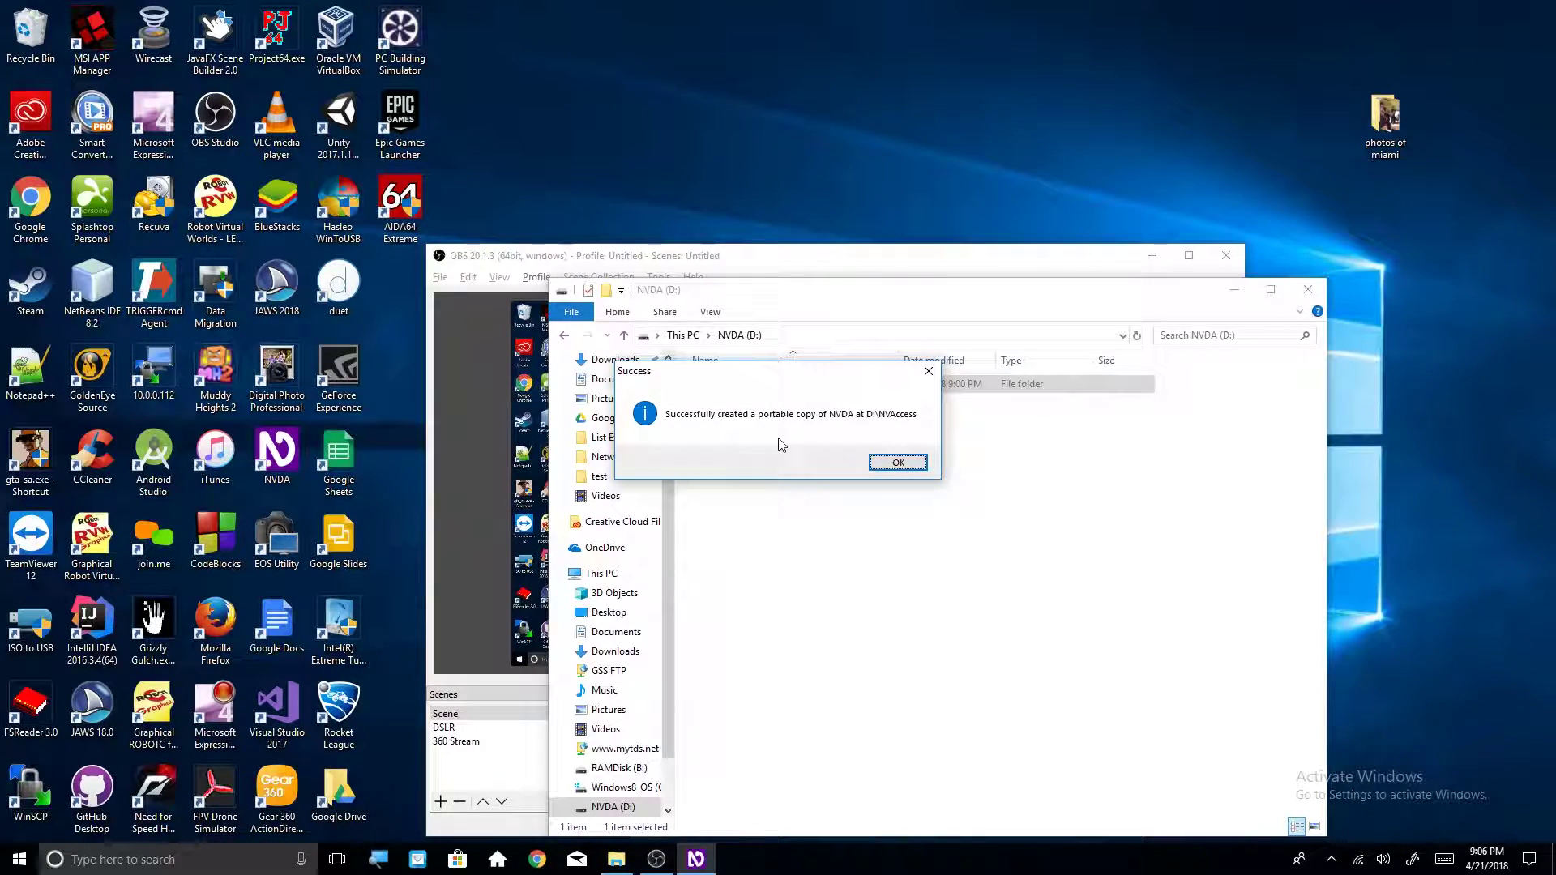
pyautogui.press('Return')
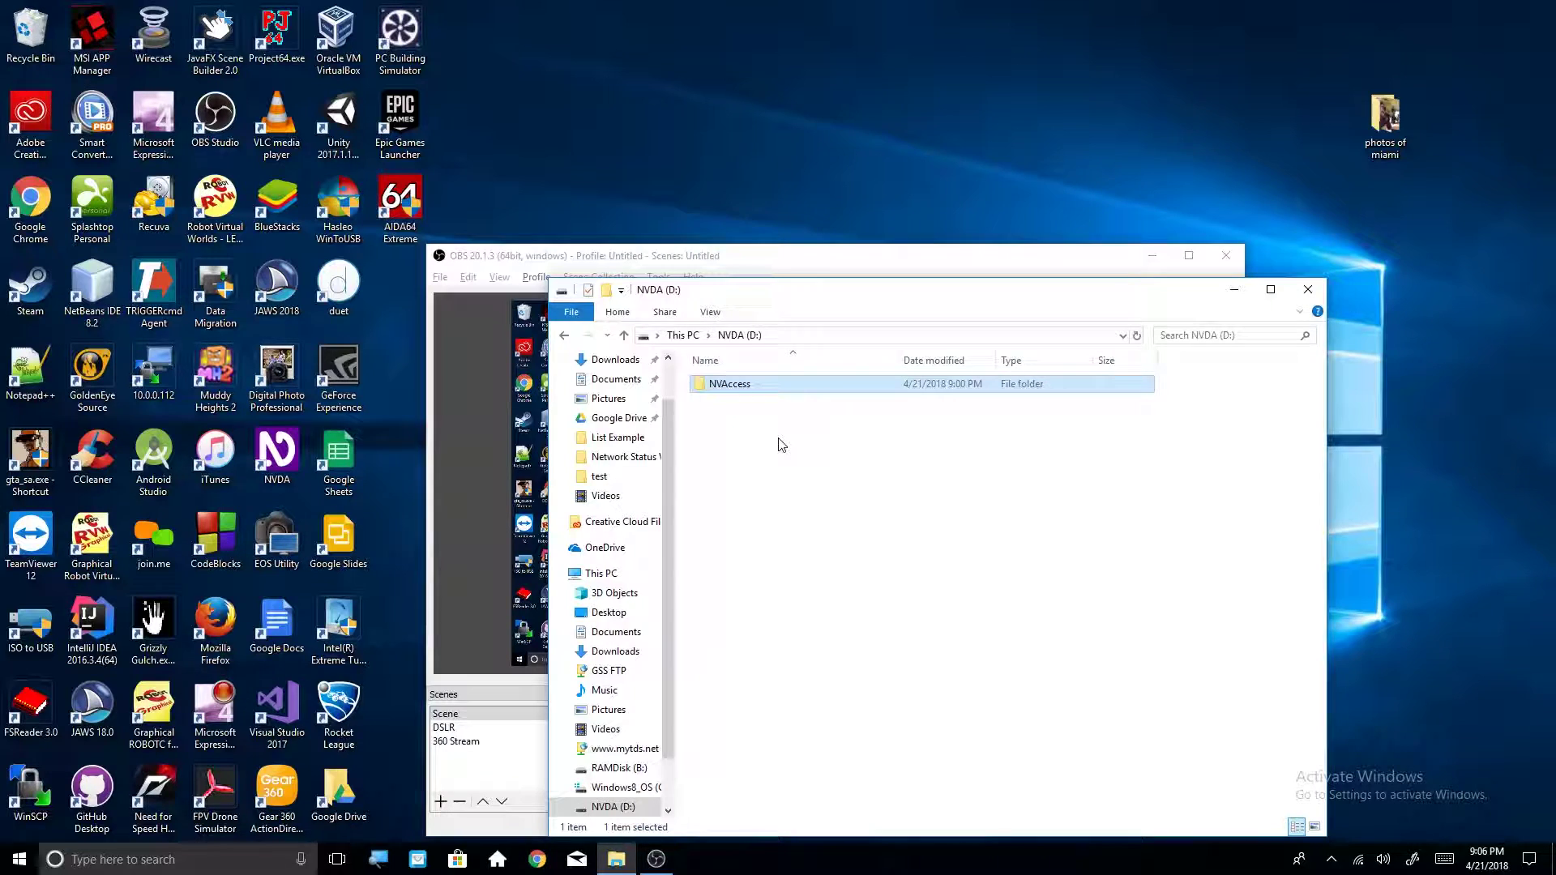
# Open the NVAccess folder and create a shortcut to nvda.exe in it
pyautogui.press('Return')
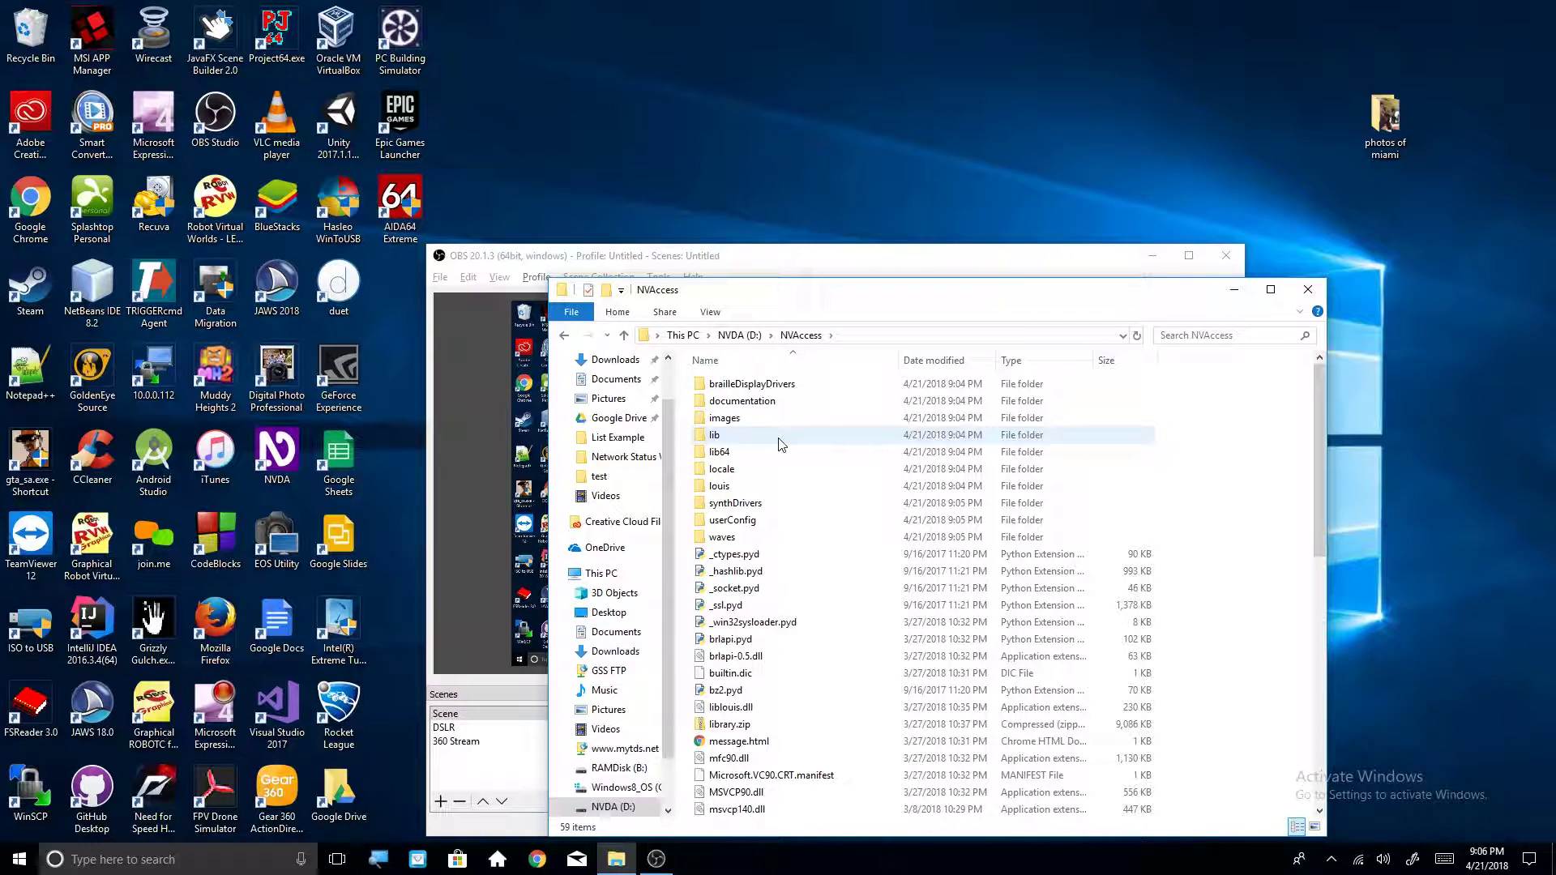
pyautogui.press('n')
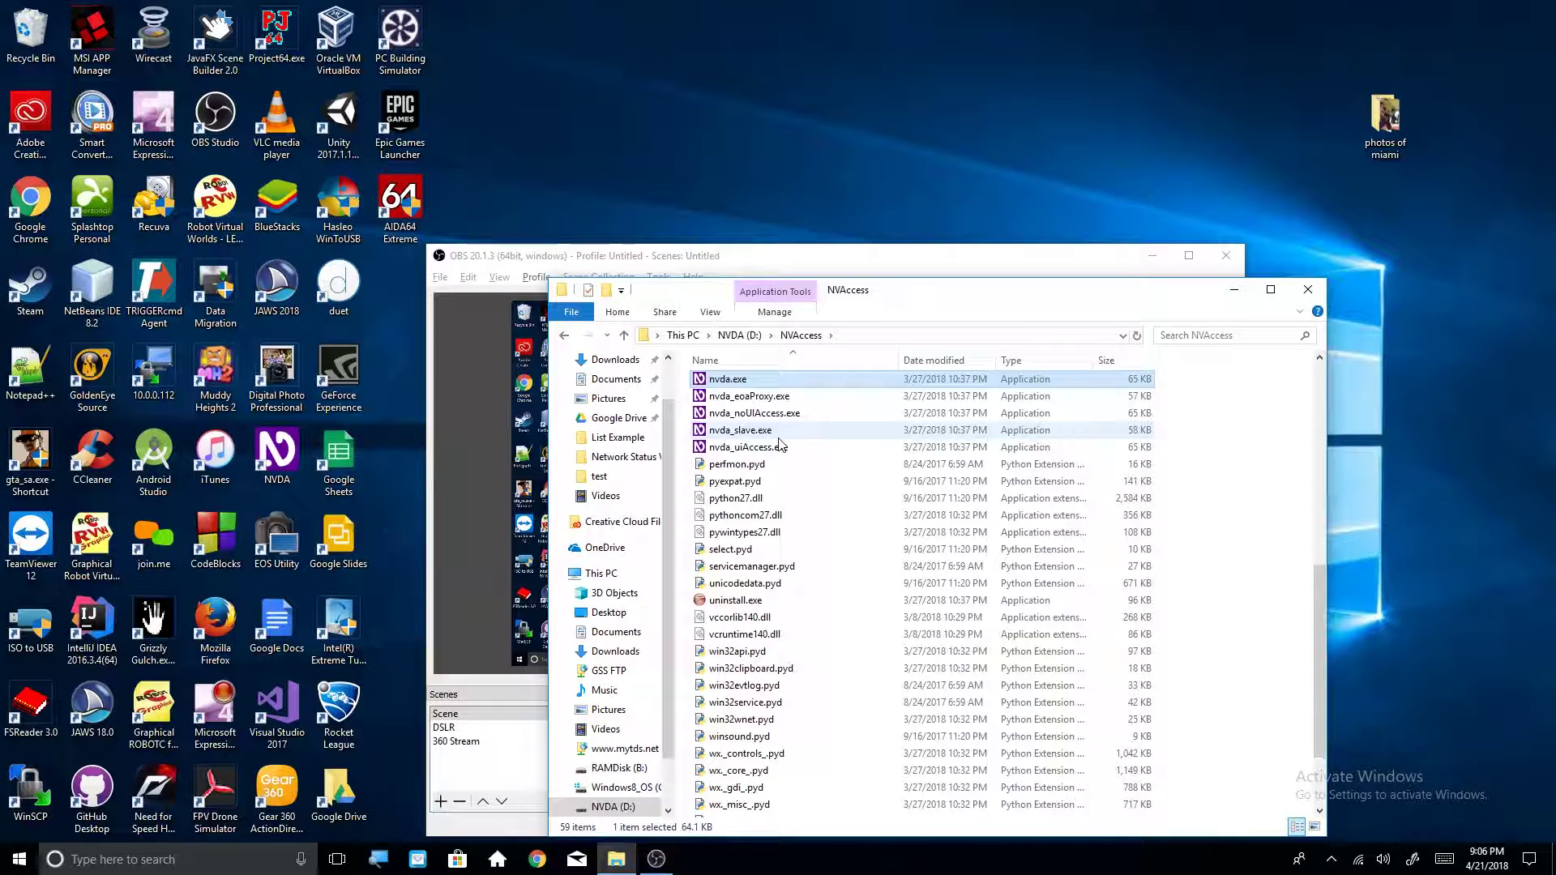
pyautogui.hotkey('shift', 'F10')
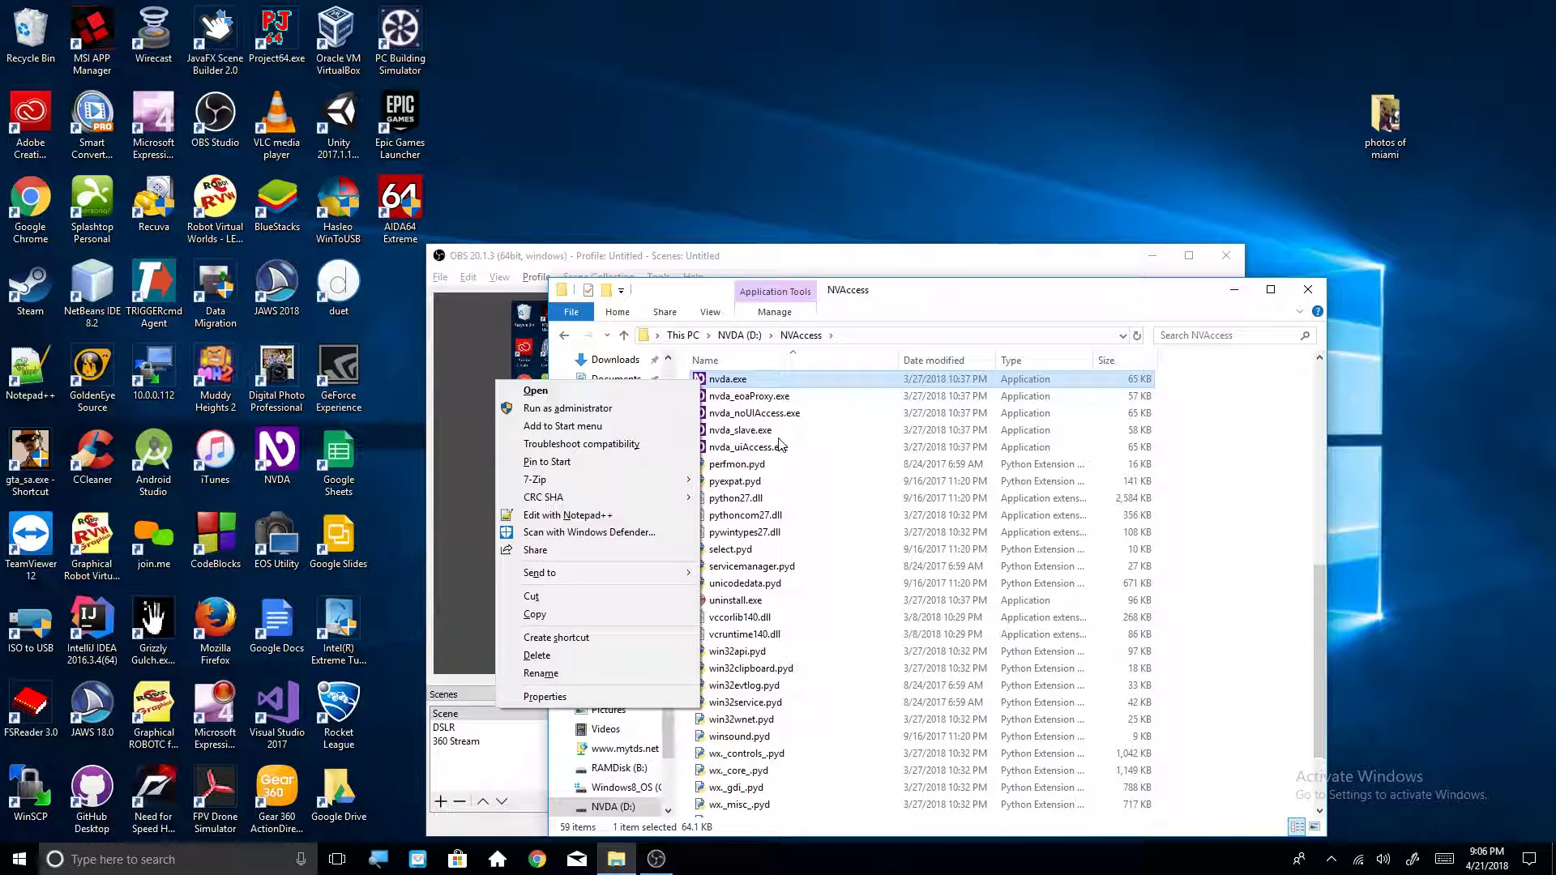
pyautogui.press('Up')
pyautogui.press('Up')
pyautogui.press('Up')
pyautogui.press('Up')
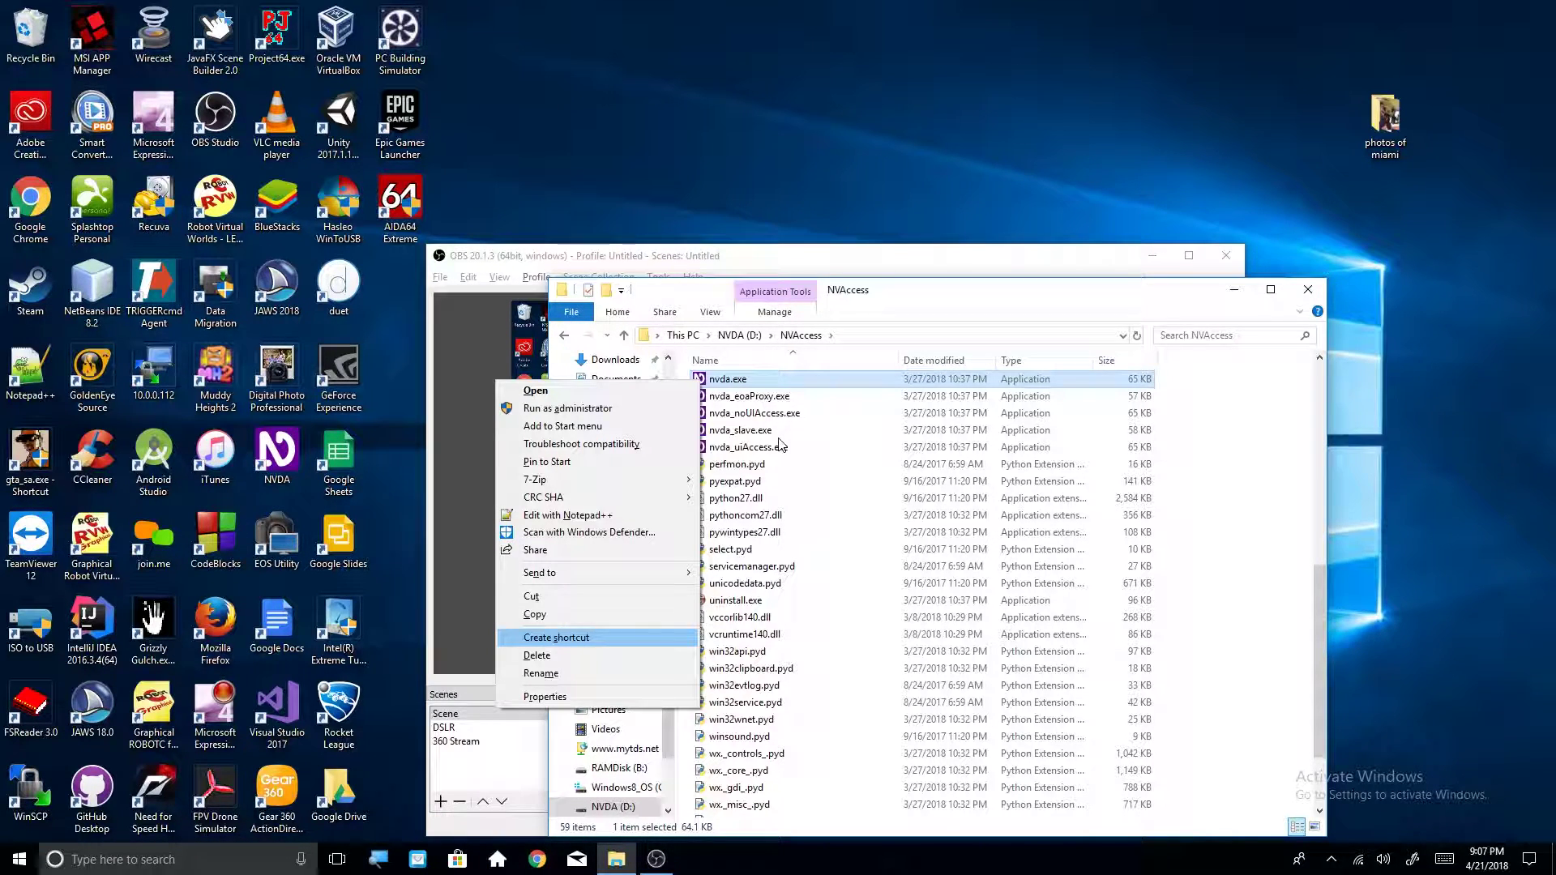
pyautogui.press('Return')
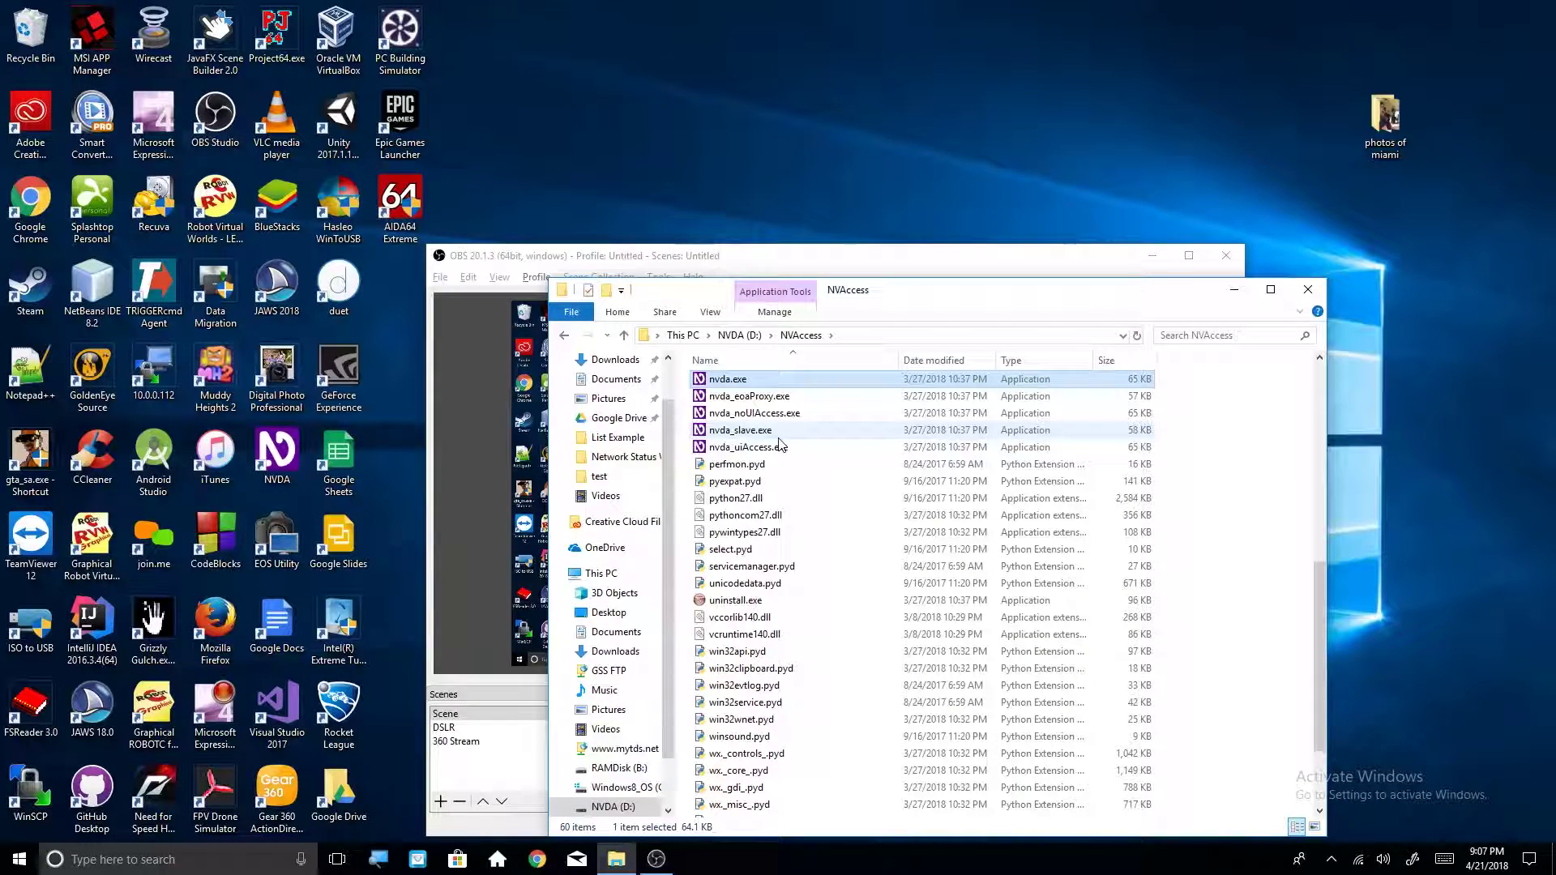
# Move the nvda.exe shortcut from the NVAccess folder to the root of the NVDA (D:) drive
pyautogui.press('Down')
pyautogui.press('Down')
pyautogui.press('Down')
pyautogui.press('Down')
pyautogui.press('Down')
pyautogui.press('Down')
pyautogui.press('Down')
pyautogui.press('Down')
pyautogui.press('Down')
pyautogui.press('Down')
pyautogui.press('Down')
pyautogui.press('Down')
pyautogui.press('Down')
pyautogui.press('Down')
pyautogui.press('Down')
pyautogui.press('Down')
pyautogui.press('Down')
pyautogui.press('Down')
pyautogui.press('Down')
pyautogui.press('Down')
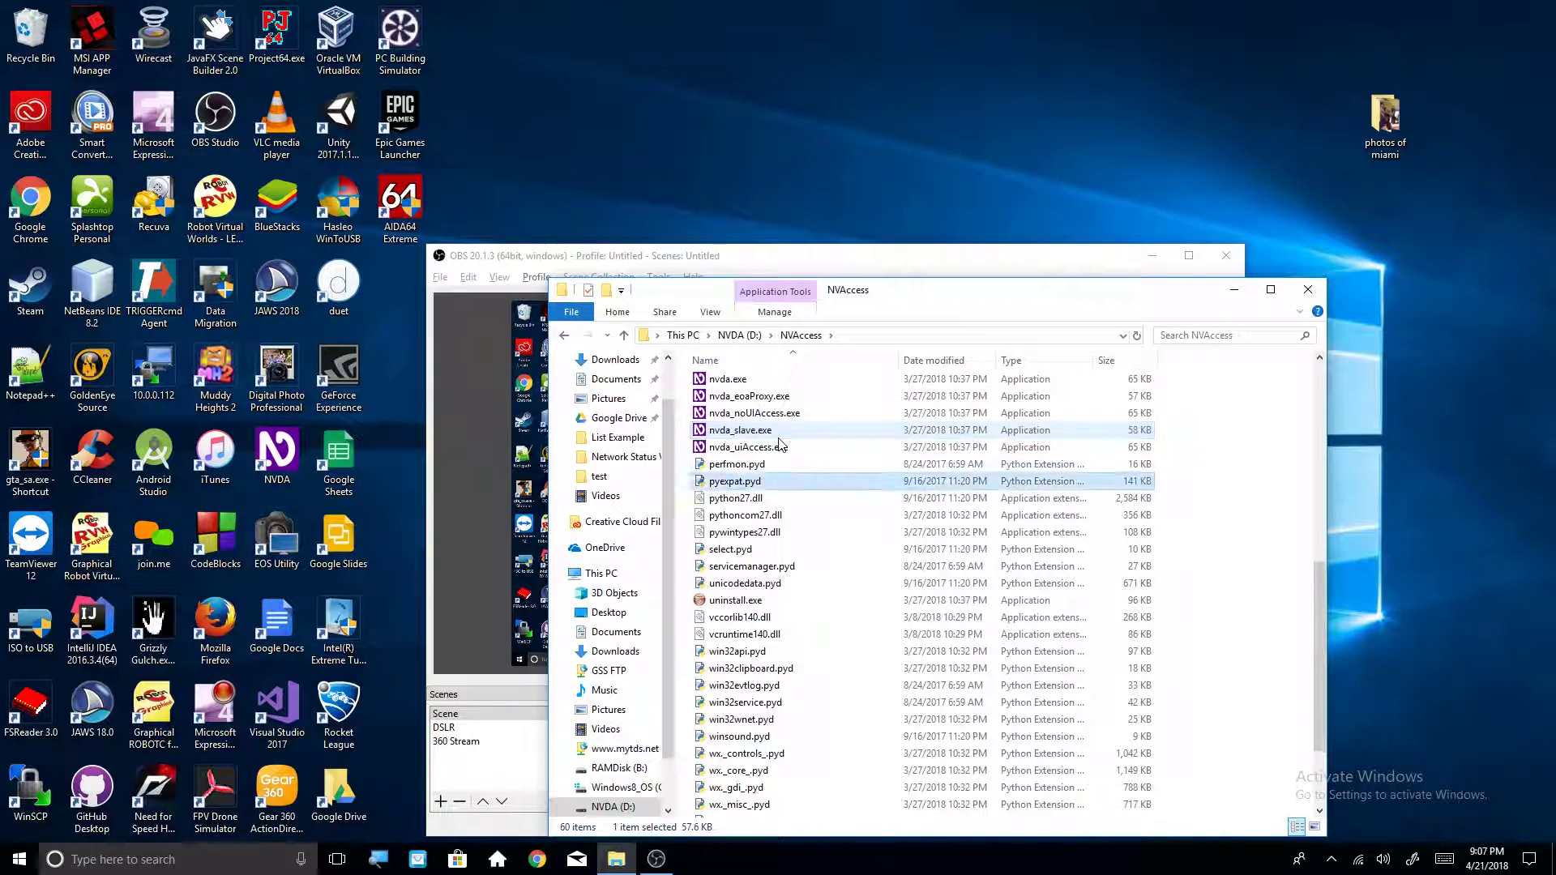
pyautogui.press('Down')
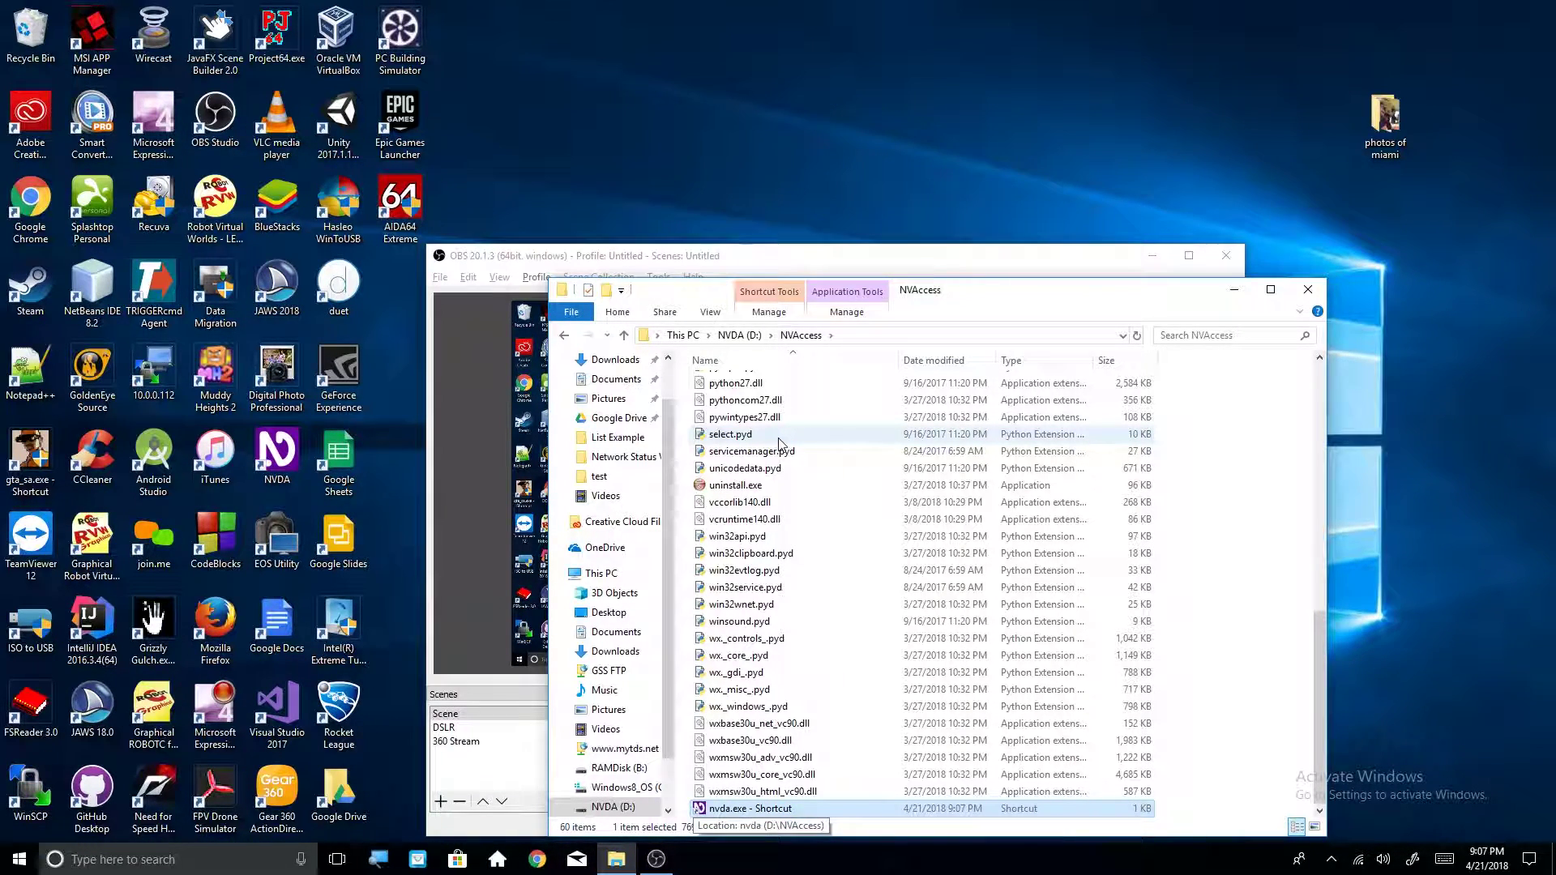
pyautogui.press('Up')
pyautogui.press('Down')
pyautogui.hotkey('shift', 'F10')
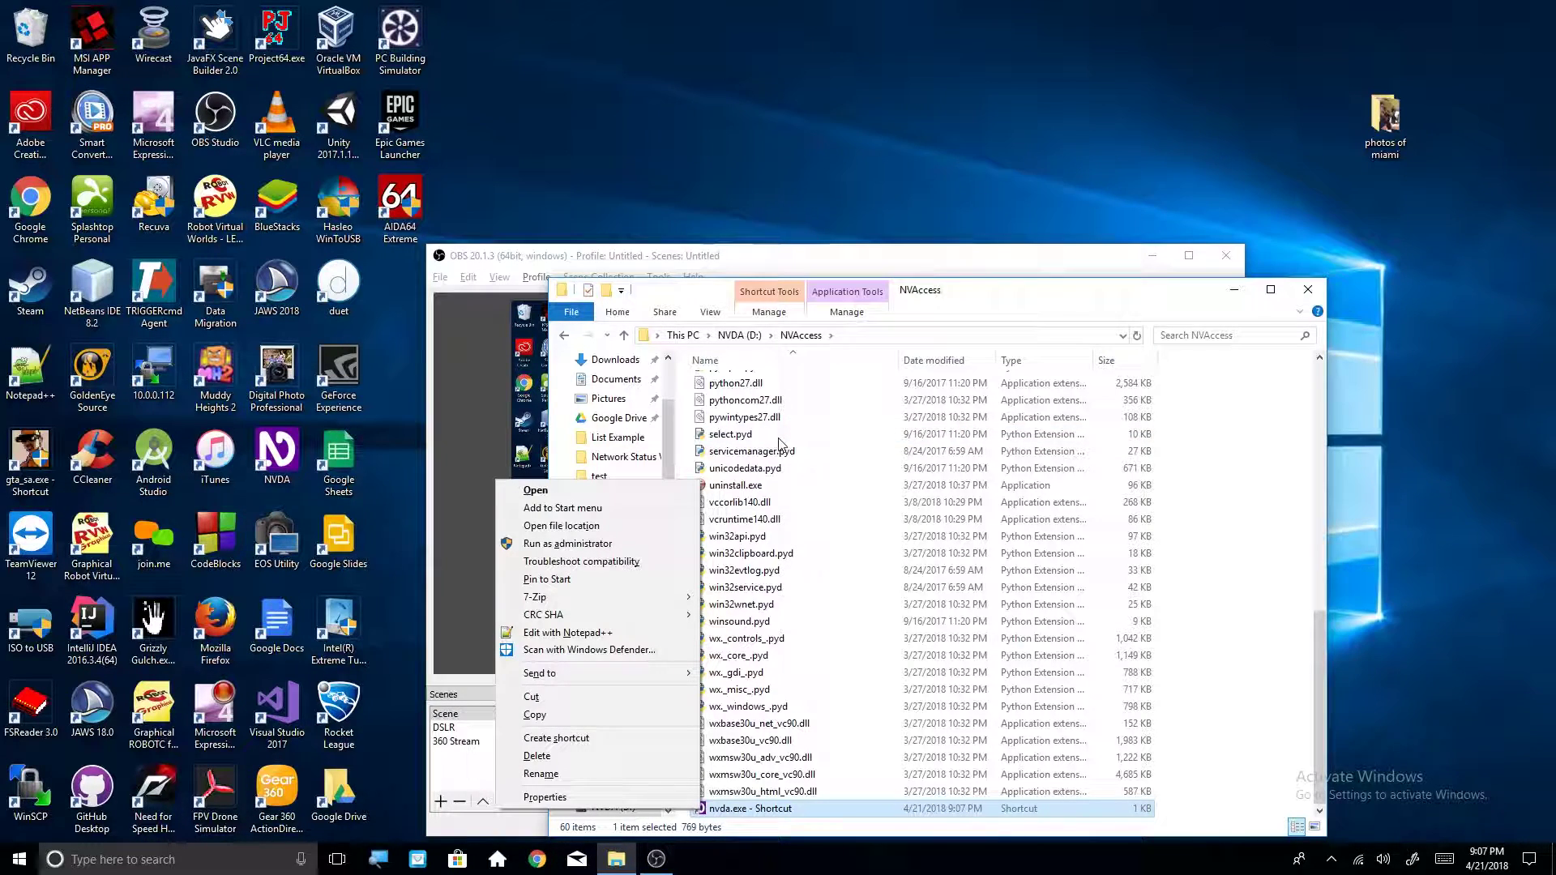
pyautogui.press('Down')
pyautogui.press('Up')
pyautogui.press('Up')
pyautogui.press('Up')
pyautogui.press('Up')
pyautogui.press('Up')
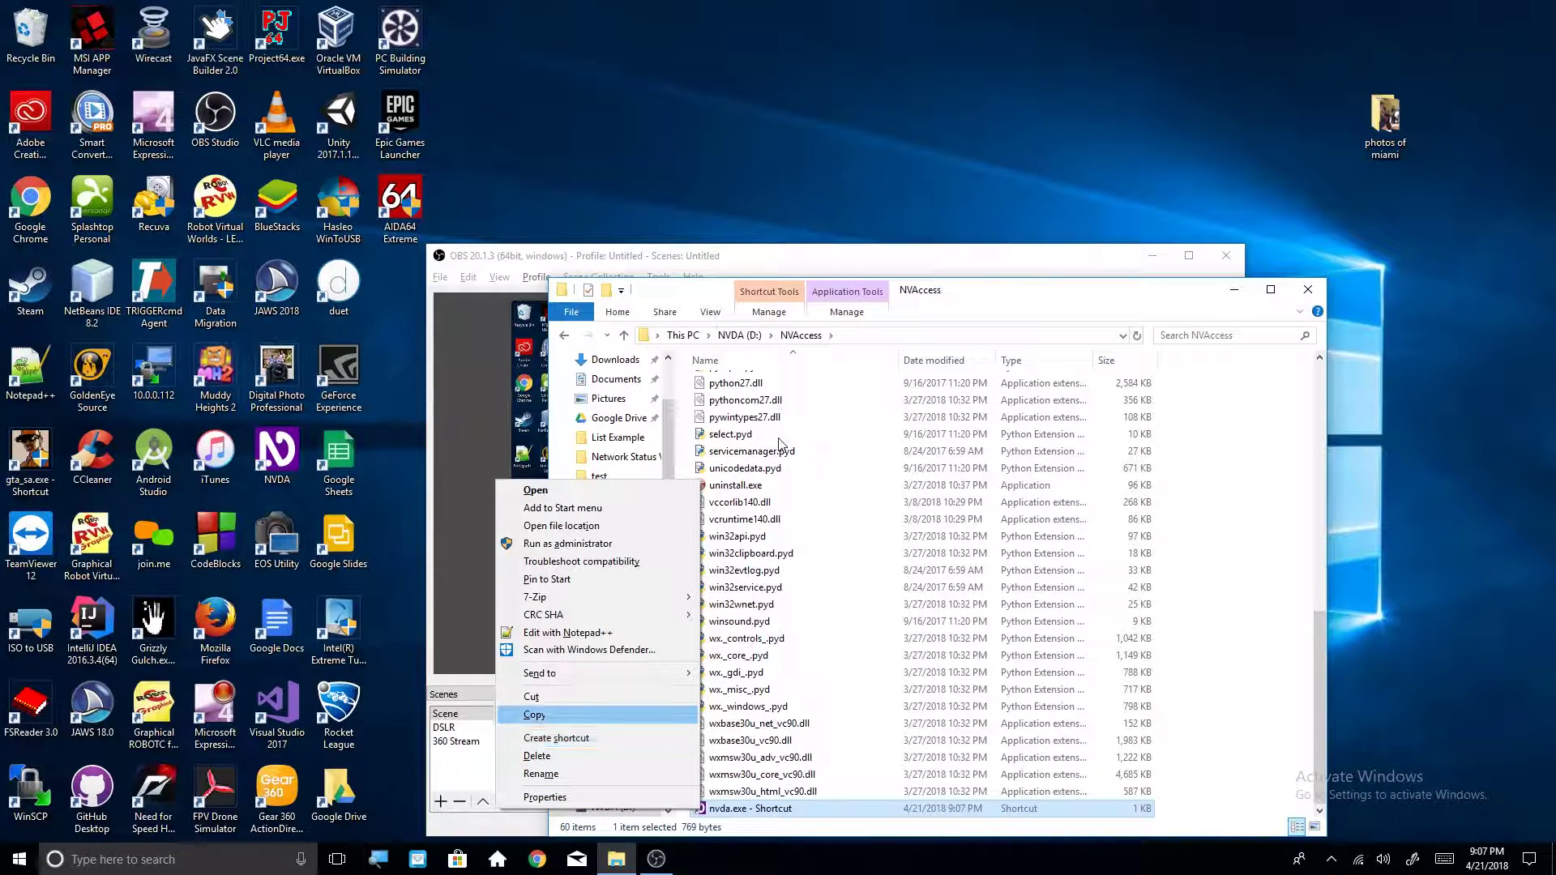
pyautogui.press('Up')
pyautogui.press('Return')
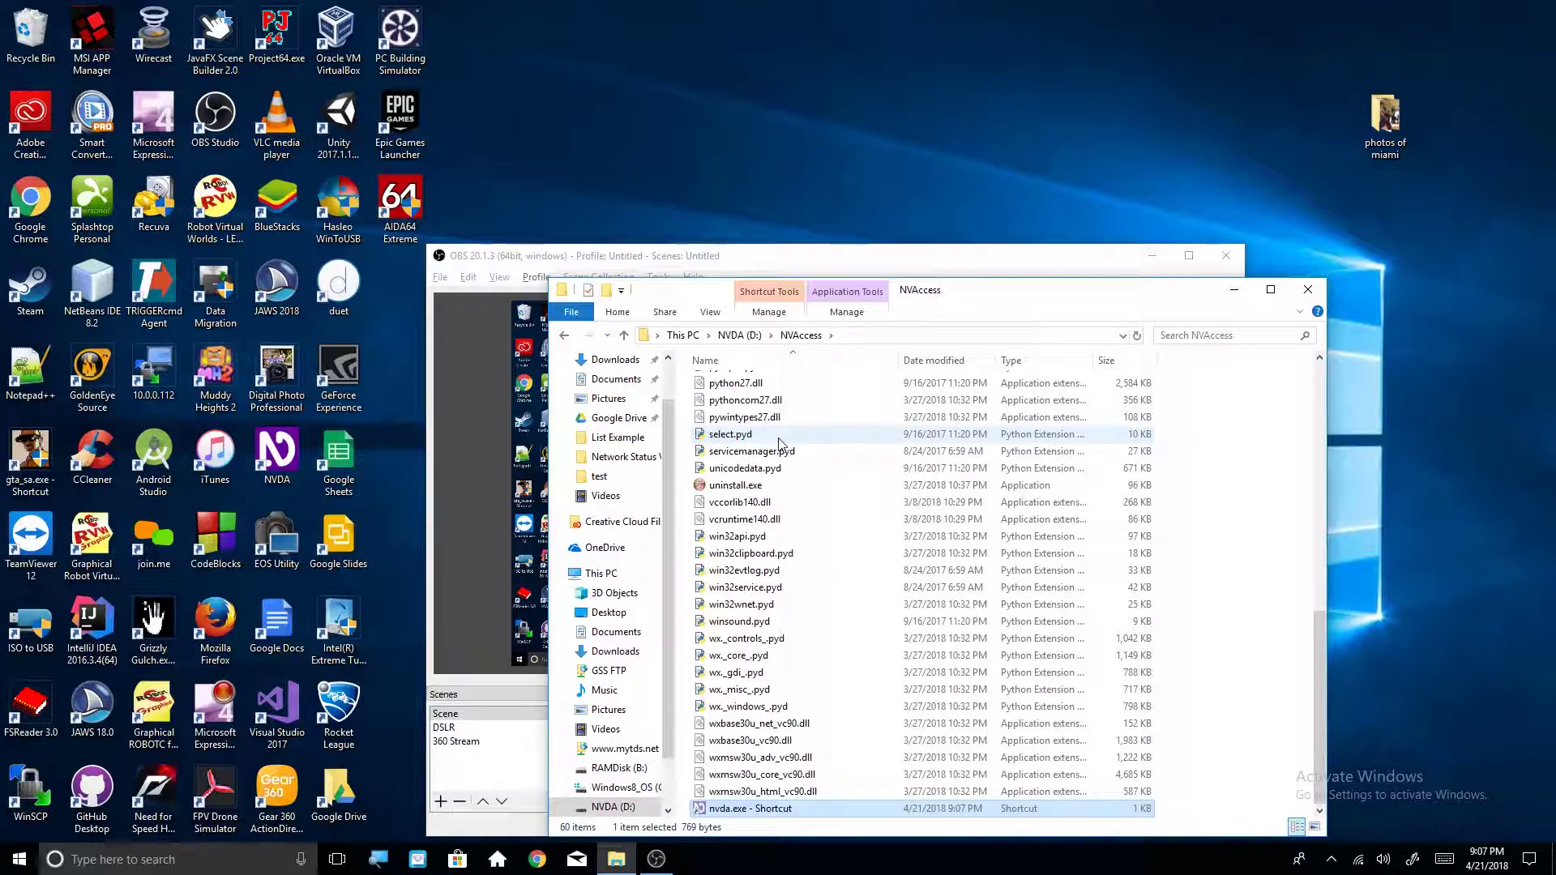
pyautogui.press('BackSpace')
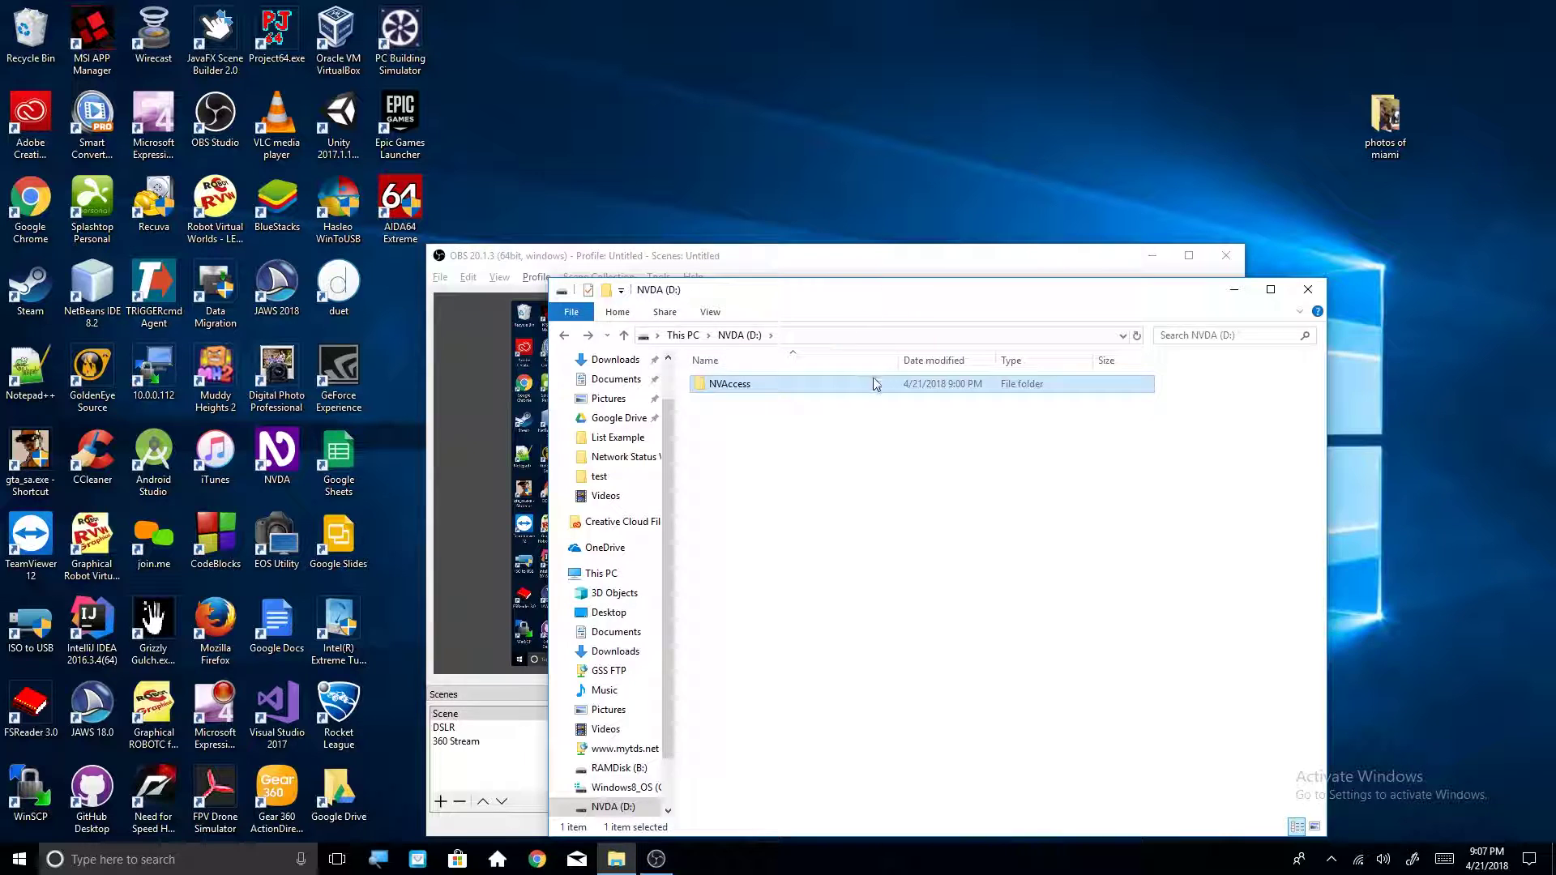
pyautogui.click(864, 429)
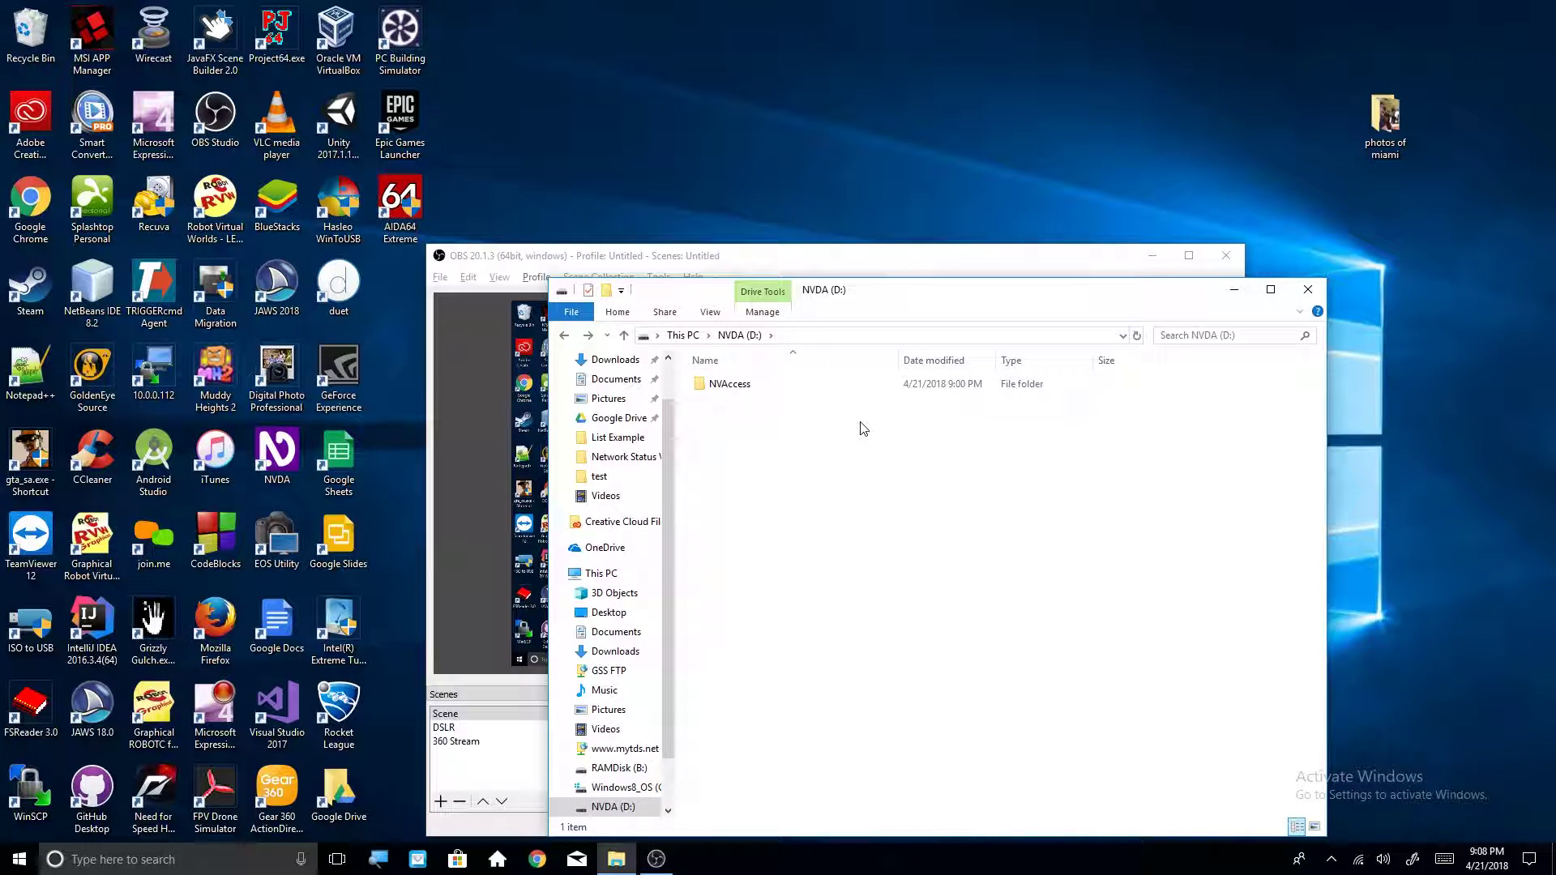
pyautogui.hotkey('ctrl', 'v')
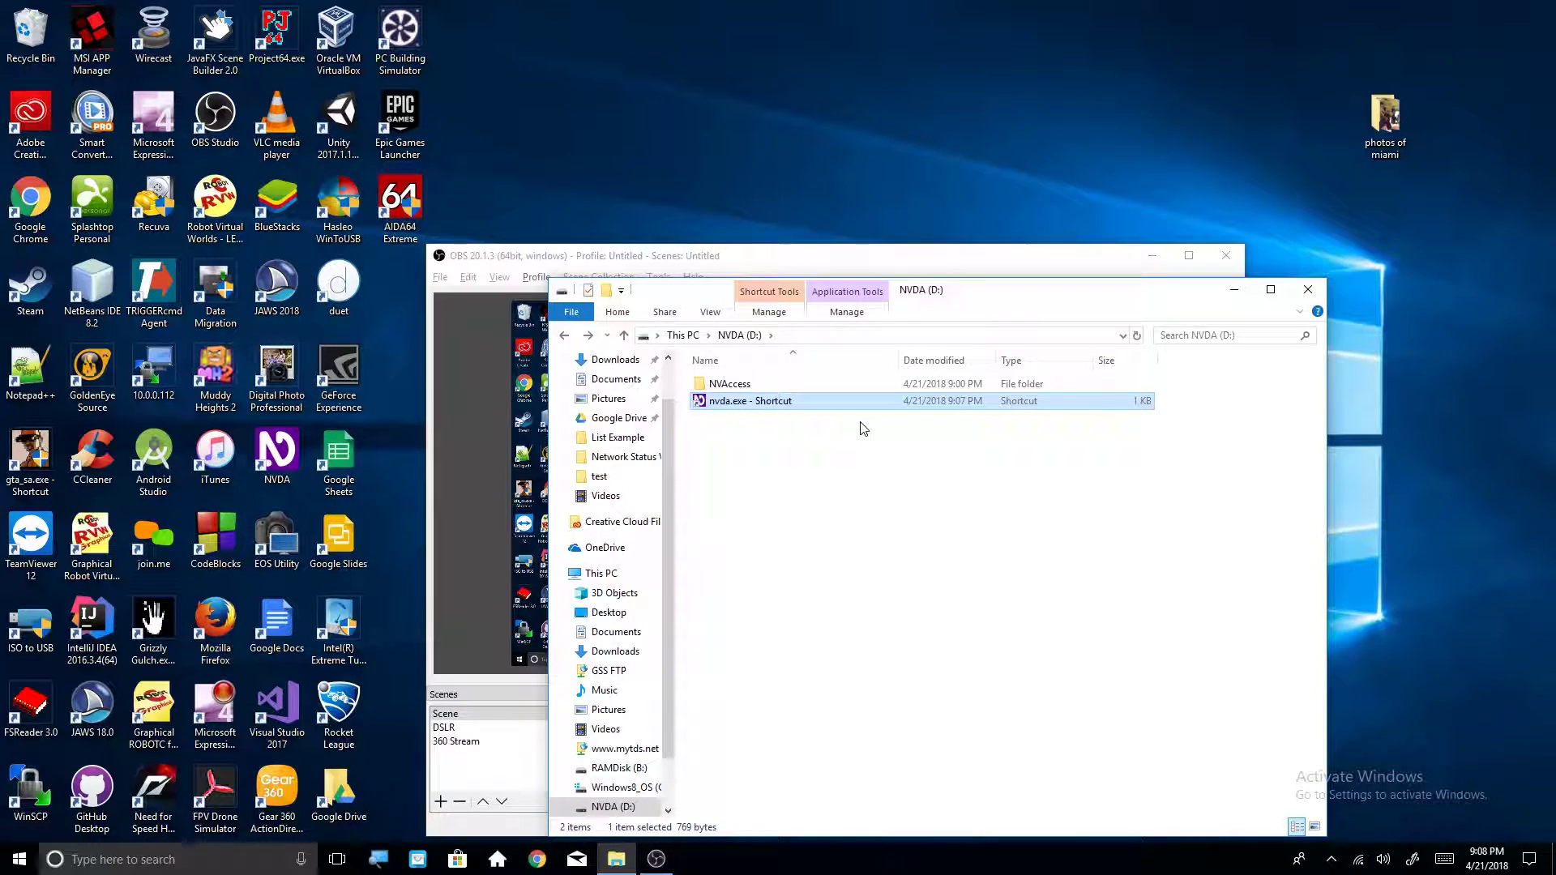
# Rename the nvda.exe shortcut in the drive's root as Start NVDA
pyautogui.press('Menu')
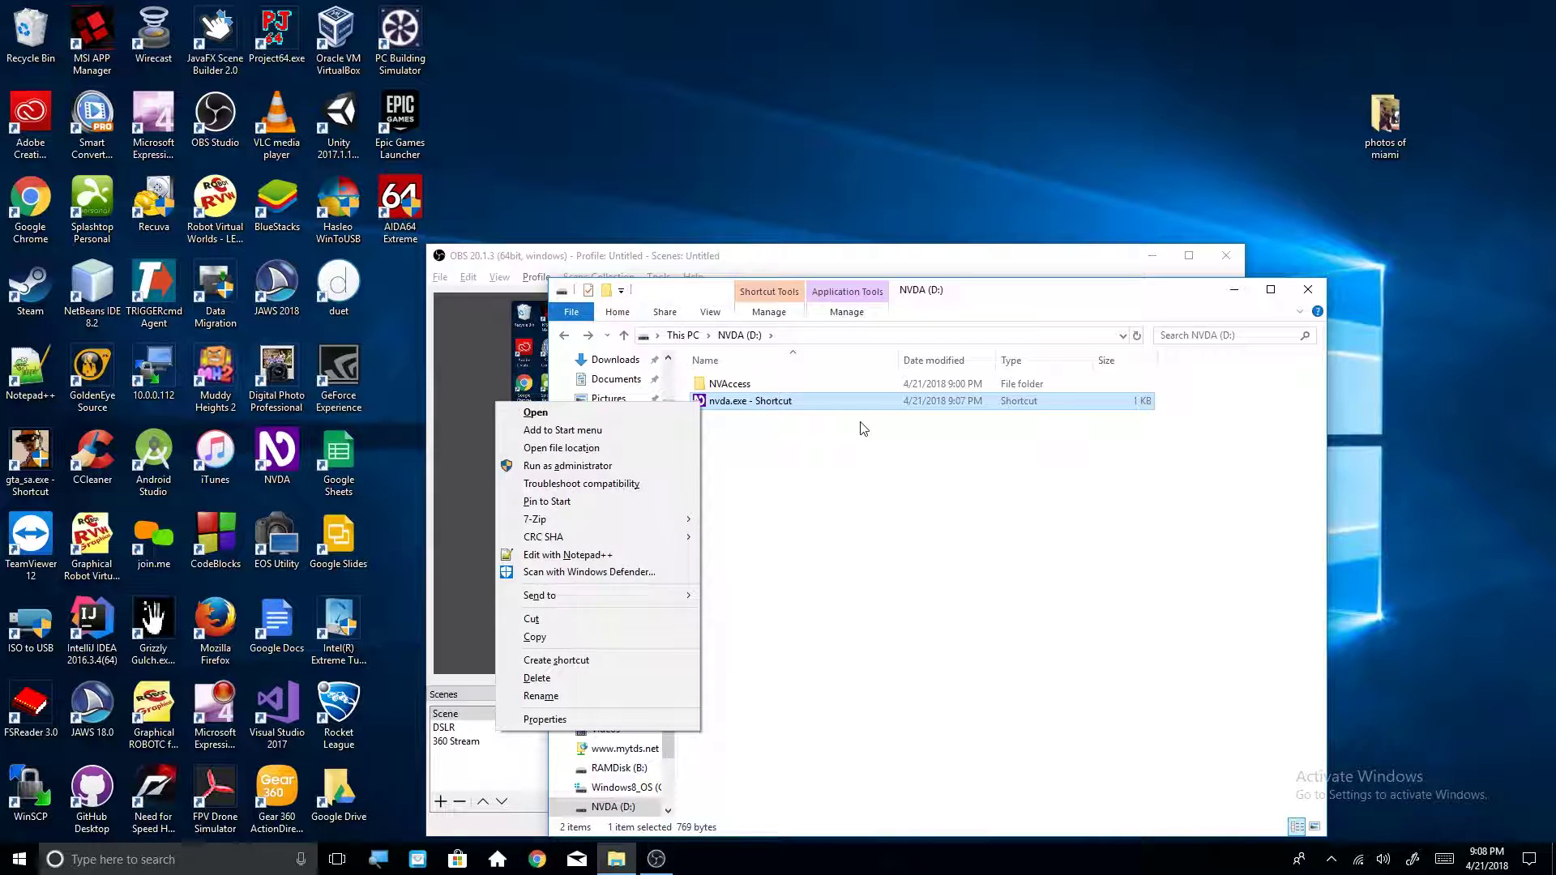
pyautogui.press('Up')
pyautogui.press('Up')
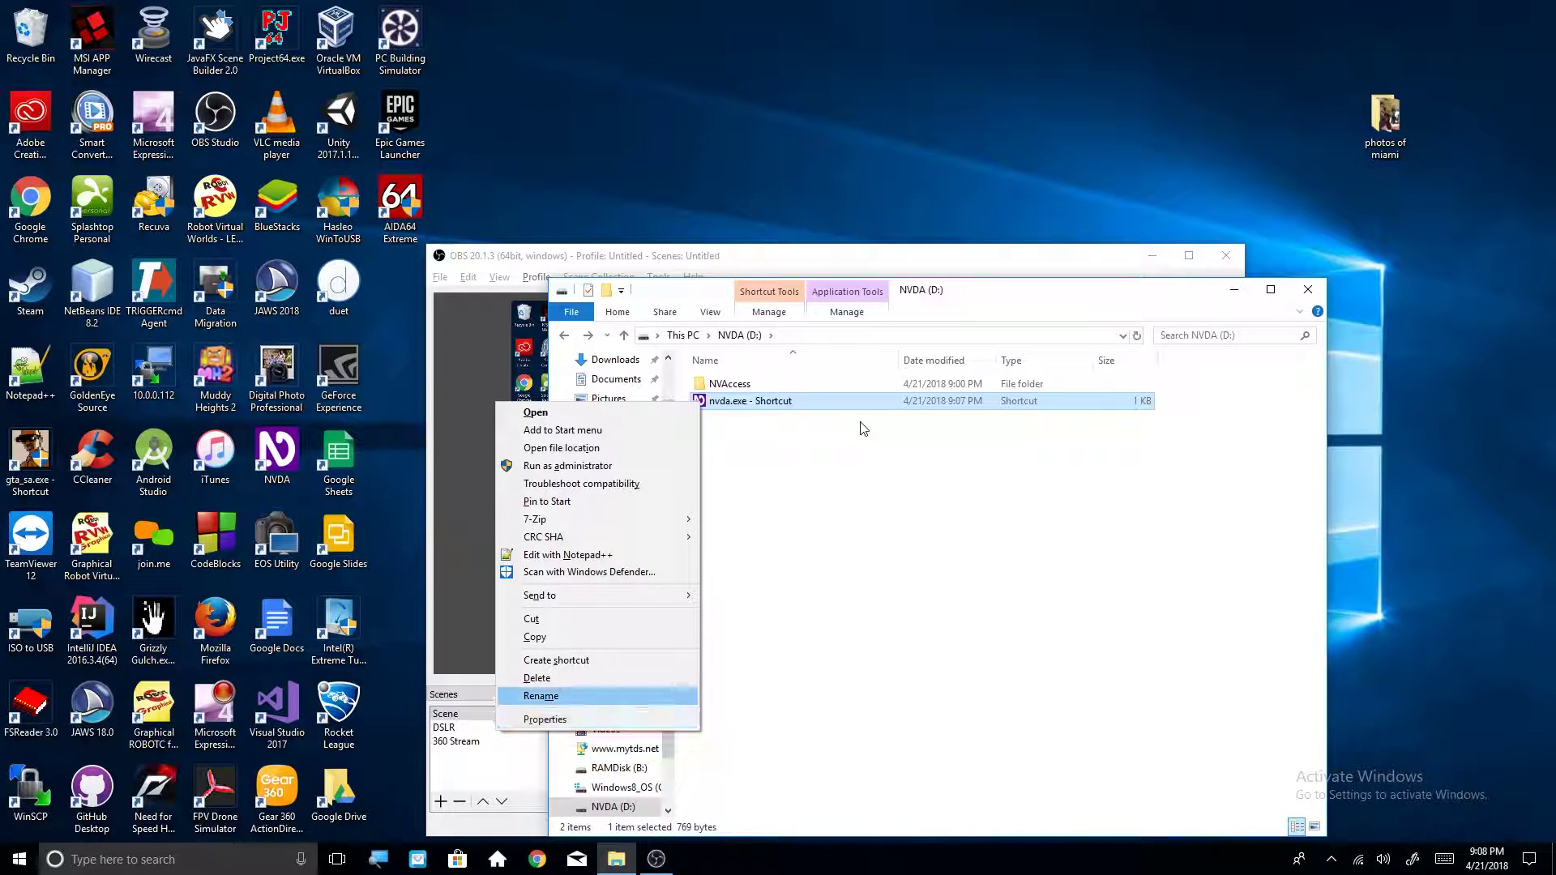
pyautogui.press('Return')
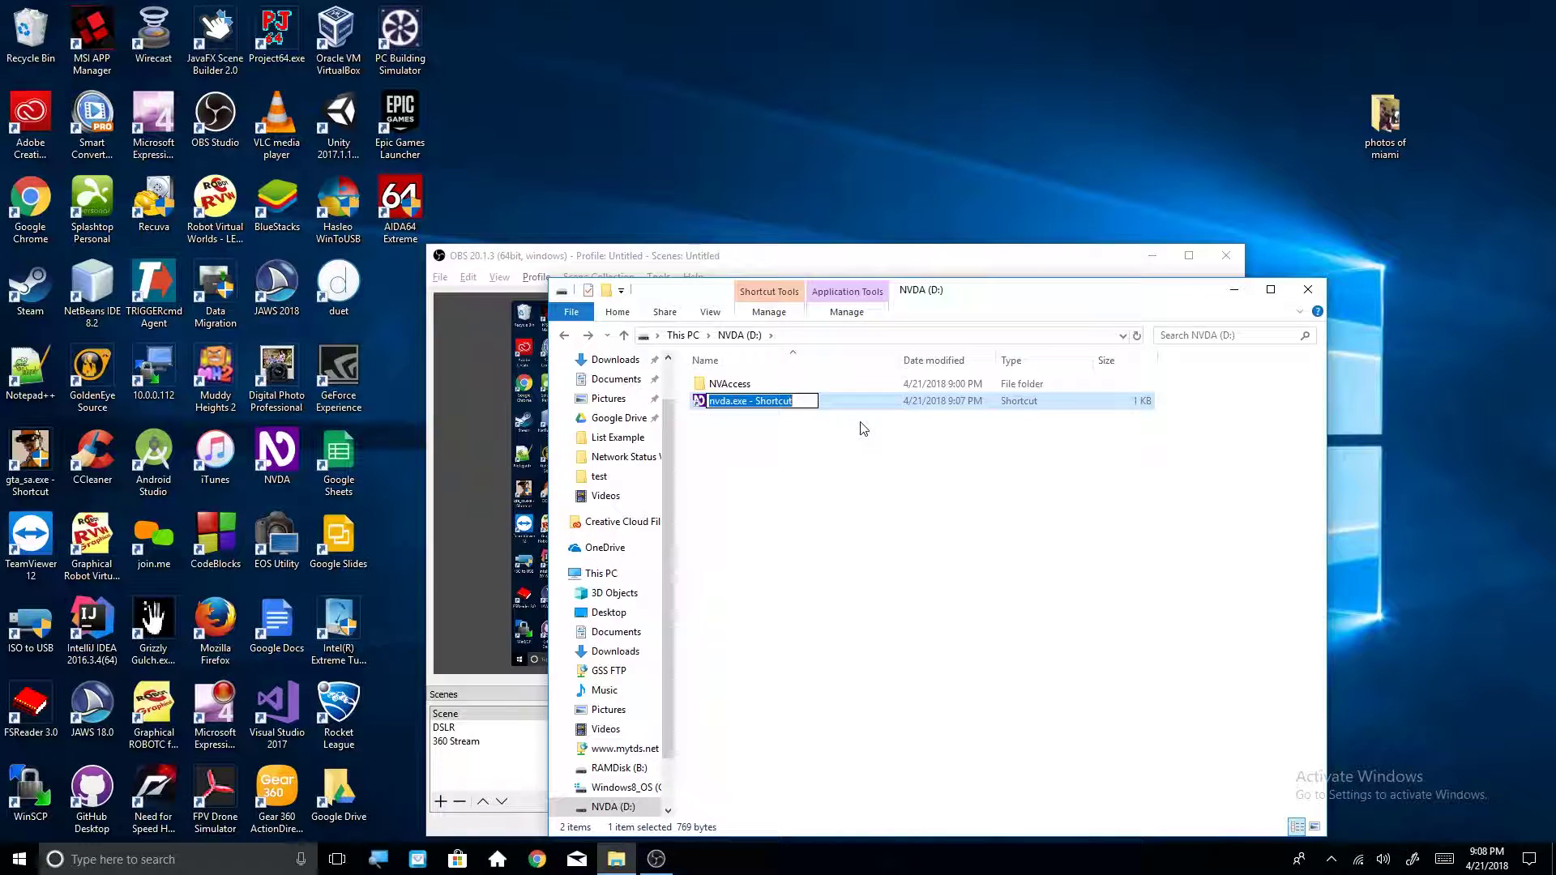
pyautogui.write('Start')
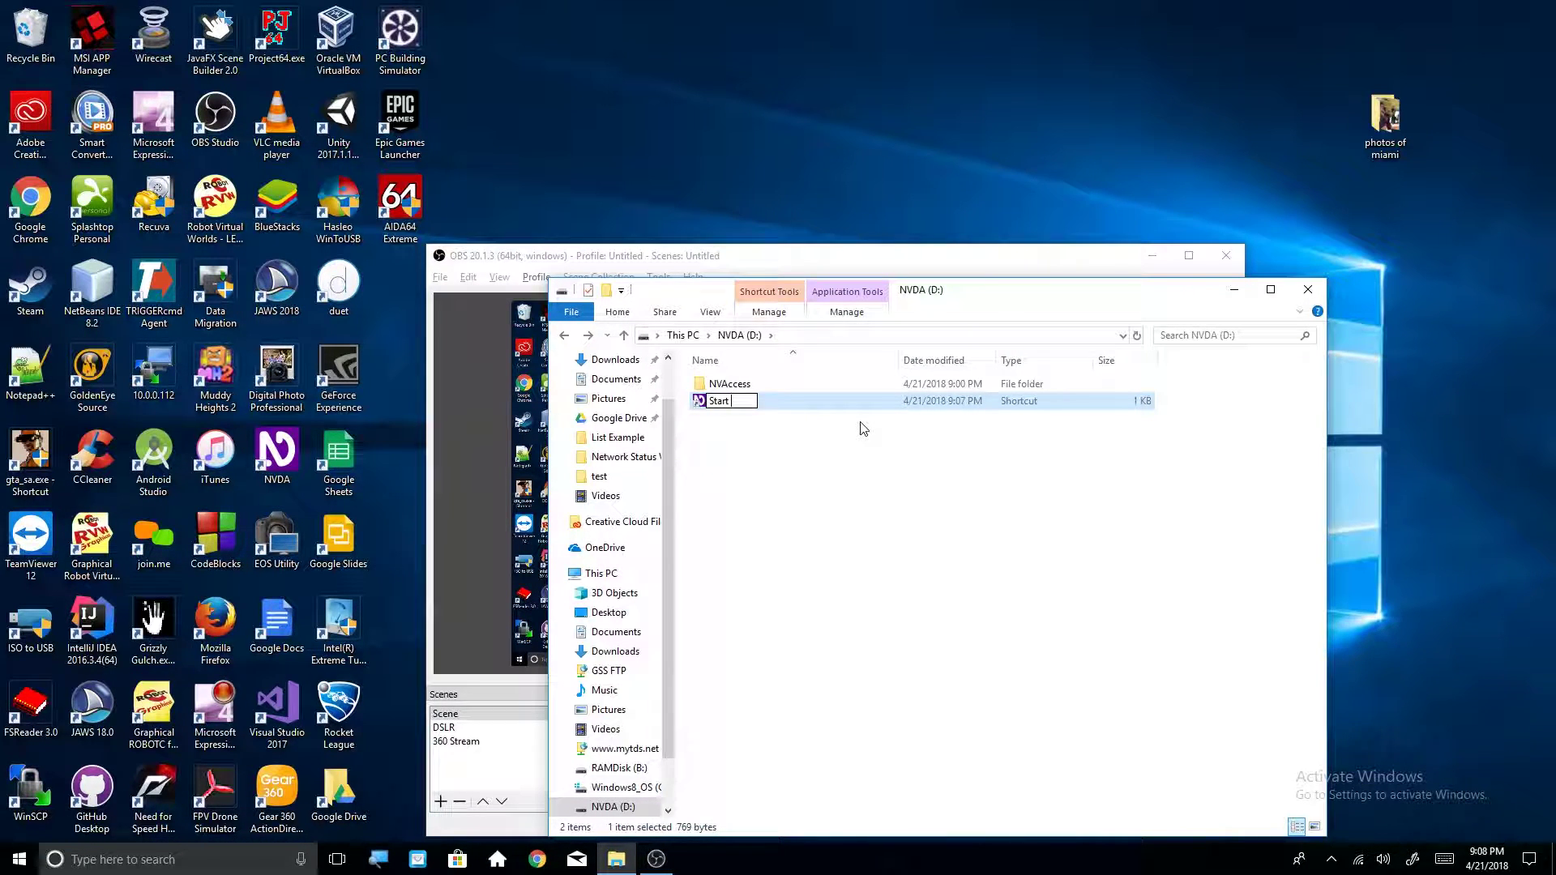
pyautogui.write(' NVDA')
pyautogui.press('Return')
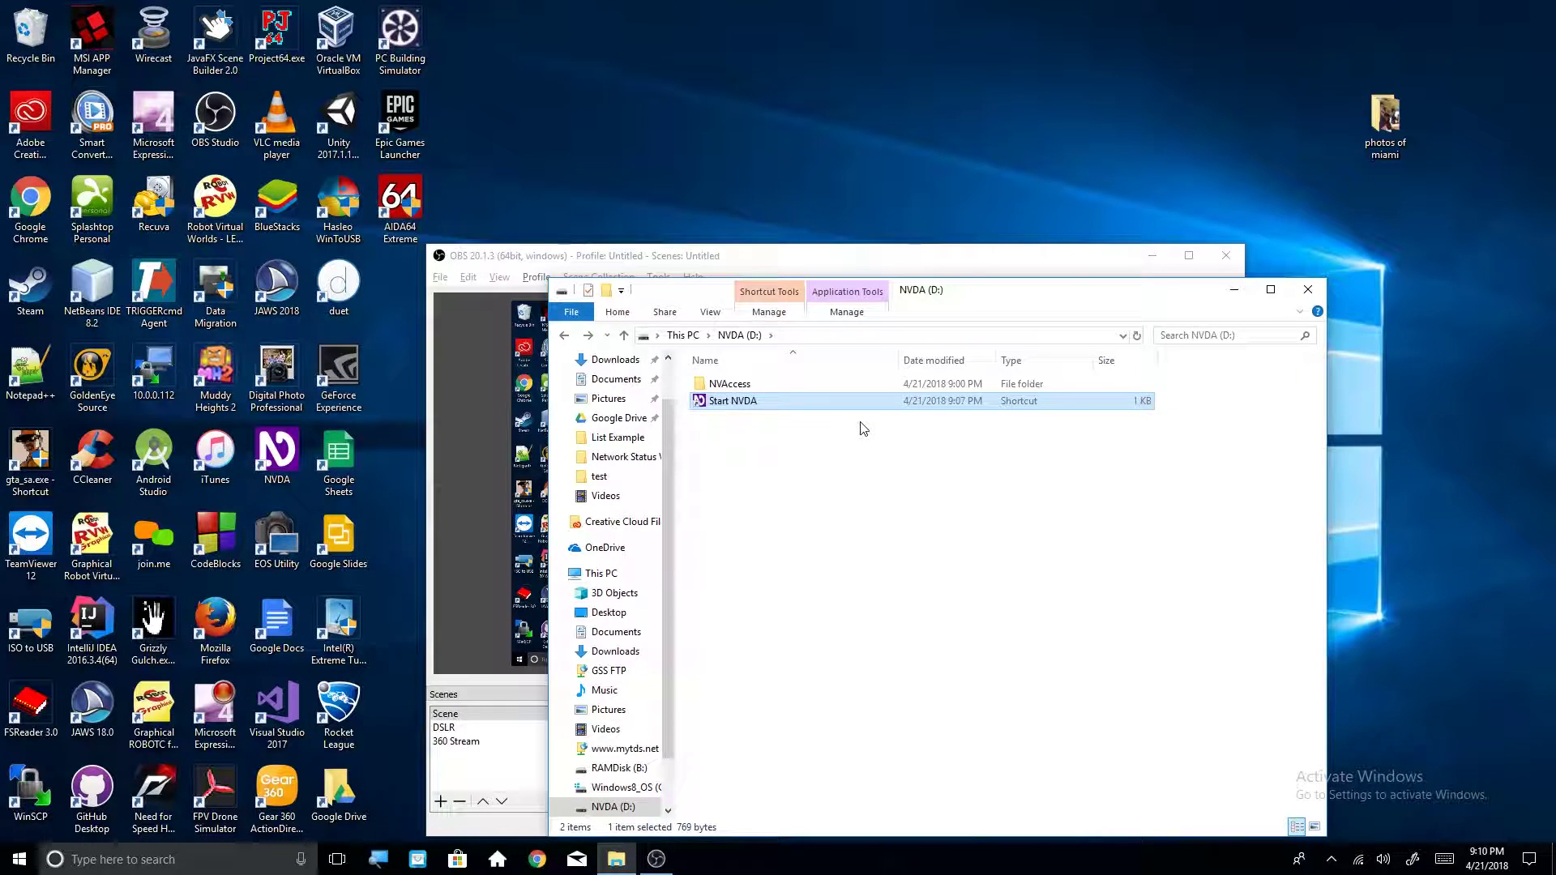
# Exit the running NVDA screen reader and launch the portable copy with the Start NVDA shortcut
pyautogui.press('insert+q')
pyautogui.press('Return')
pyautogui.press('Up')
pyautogui.press('Down')
pyautogui.press('Return')
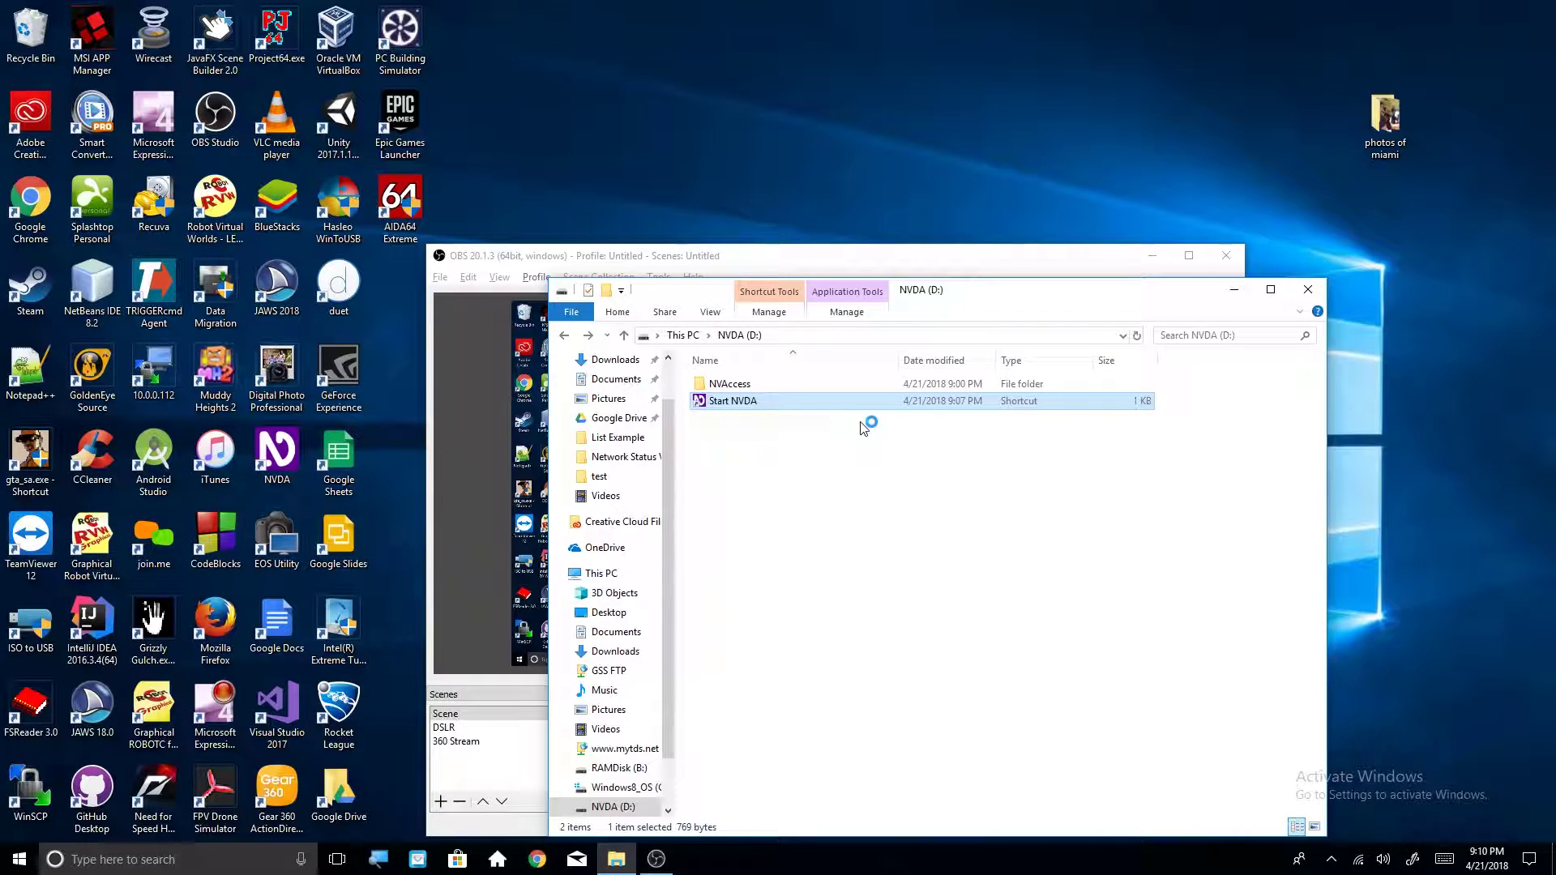